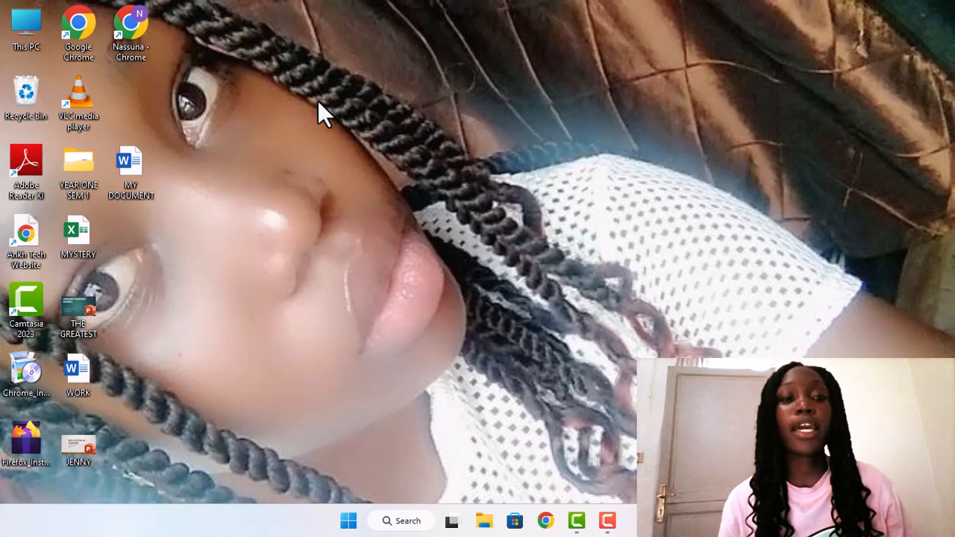
Step: Open the Word document MY DOCUMENT from the desktop and update its table of contents
double_click(128, 159)
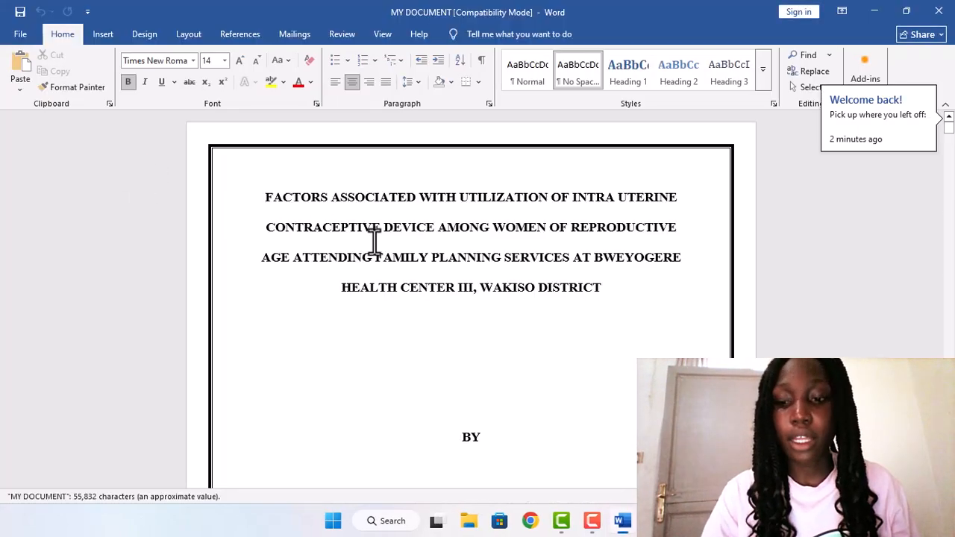
key(Down)
key(Down)
key(Down)
key(Down)
key(Down)
key(Down)
key(Down)
key(Down)
key(Down)
key(Down)
key(Down)
key(Down)
key(Down)
key(Down)
key(Down)
key(Down)
key(Down)
key(Down)
key(Down)
key(Down)
key(Down)
key(Down)
key(Down)
key(Down)
key(Down)
key(Down)
key(Down)
key(Down)
key(Down)
key(Down)
key(Down)
key(Down)
key(Down)
key(Down)
key(Down)
key(Down)
key(Down)
key(Down)
key(Down)
key(Down)
key(Down)
key(Down)
key(Down)
key(Down)
key(Down)
key(Down)
key(Down)
key(Down)
key(Down)
key(Down)
key(Down)
key(Down)
key(Down)
key(Down)
key(Down)
key(Down)
key(Down)
key(Down)
key(Down)
key(Down)
key(Down)
key(Down)
key(Down)
key(Down)
key(Down)
key(Down)
key(Down)
key(Down)
key(Down)
key(Down)
key(Down)
key(Down)
key(Down)
key(Down)
key(Down)
key(Down)
key(Down)
key(Down)
key(Down)
key(Down)
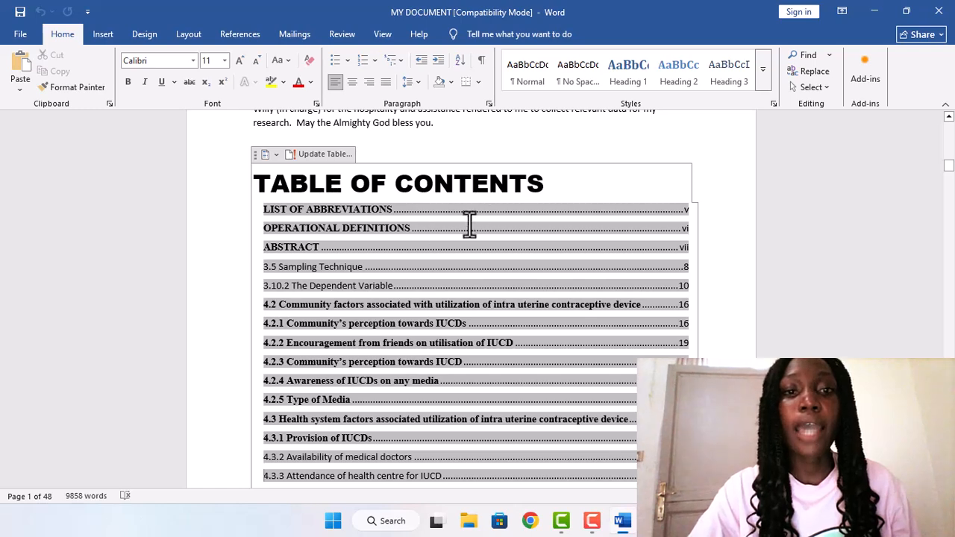
click(312, 156)
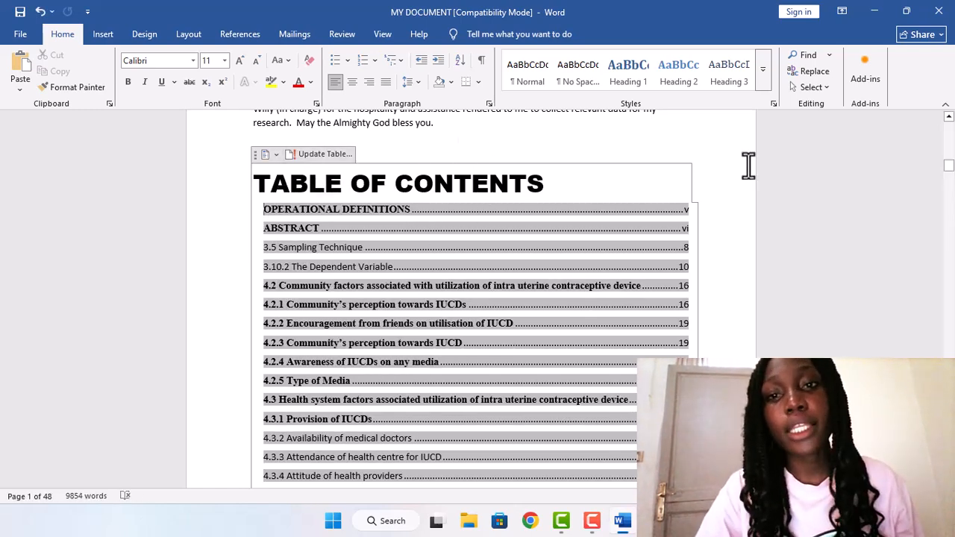
Step: Review the end of the acknowledgements, the table of contents entries and the front matter through the abstract
key(Up)
key(Up)
key(Up)
key(Up)
key(Up)
key(Up)
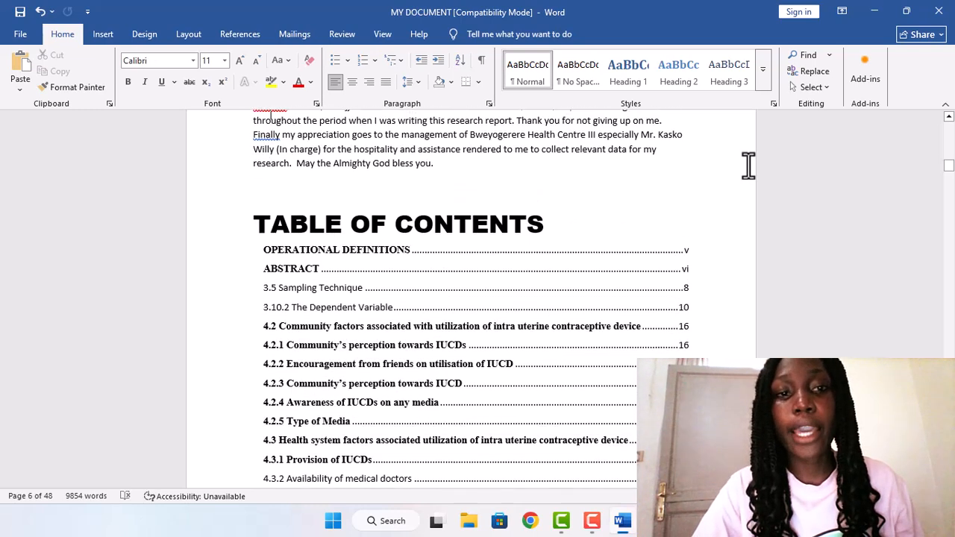
key(Up)
key(Down)
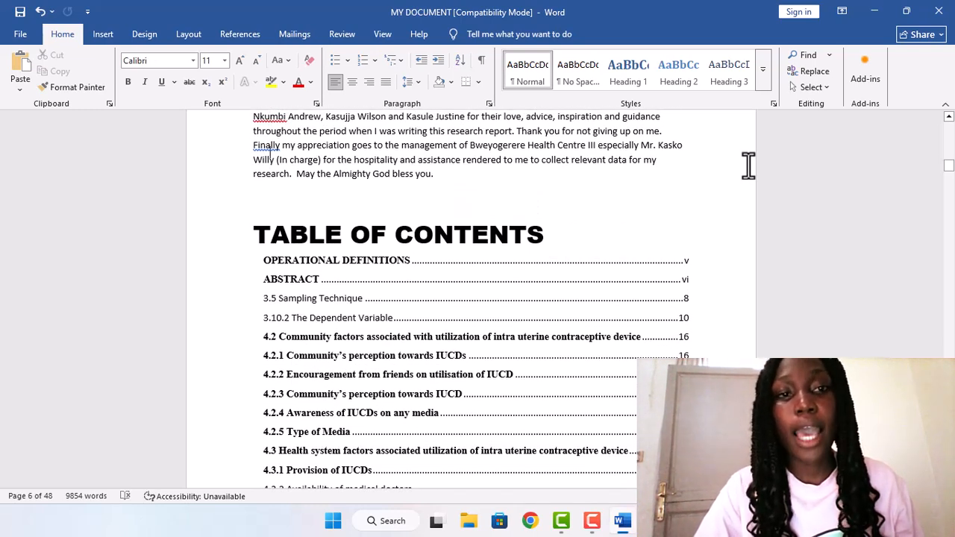
key(Down)
key(Down)
key(Down)
key(Down)
key(Down)
key(Down)
key(Down)
key(Down)
key(Down)
key(Down)
key(Down)
key(Down)
key(Down)
key(Down)
key(Down)
key(Down)
key(Down)
key(Down)
key(Down)
key(Down)
key(Down)
key(Down)
key(Down)
key(Down)
key(Down)
key(Down)
key(Down)
key(Down)
key(Down)
key(Down)
key(Down)
key(Down)
key(Down)
key(Down)
key(Down)
key(Down)
key(Down)
key(Down)
key(Down)
key(Down)
key(Down)
key(Down)
key(Down)
key(Down)
key(Down)
key(Down)
key(Down)
key(Down)
key(Down)
key(Down)
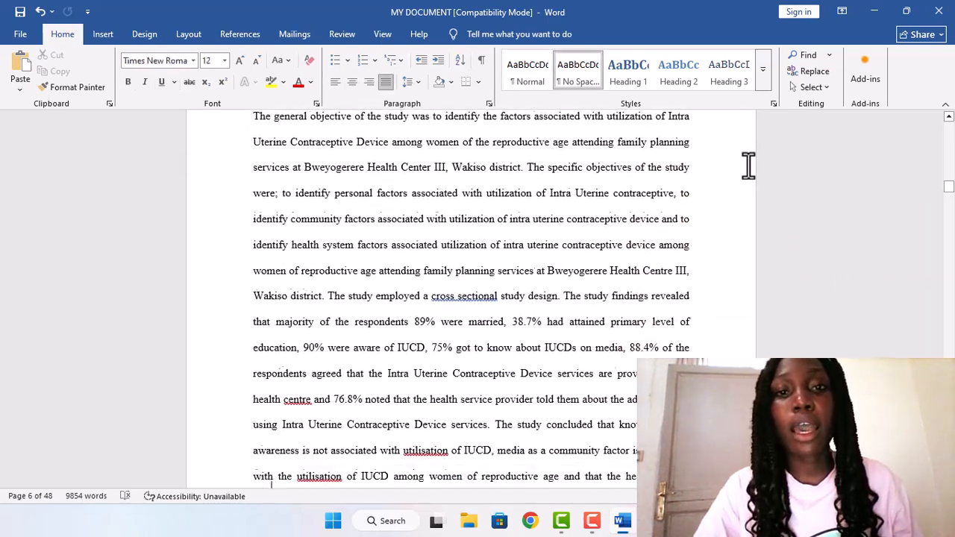
Step: Read on from the abstract through section 1.2 Statement of the Problem to section 2.2 on personal factors
key(Down)
key(Down)
key(Down)
key(Down)
key(Down)
key(Down)
key(Down)
key(Down)
key(Down)
key(Down)
key(Down)
key(Down)
key(Down)
key(Down)
key(Down)
key(Down)
key(Down)
key(Down)
key(Down)
key(Down)
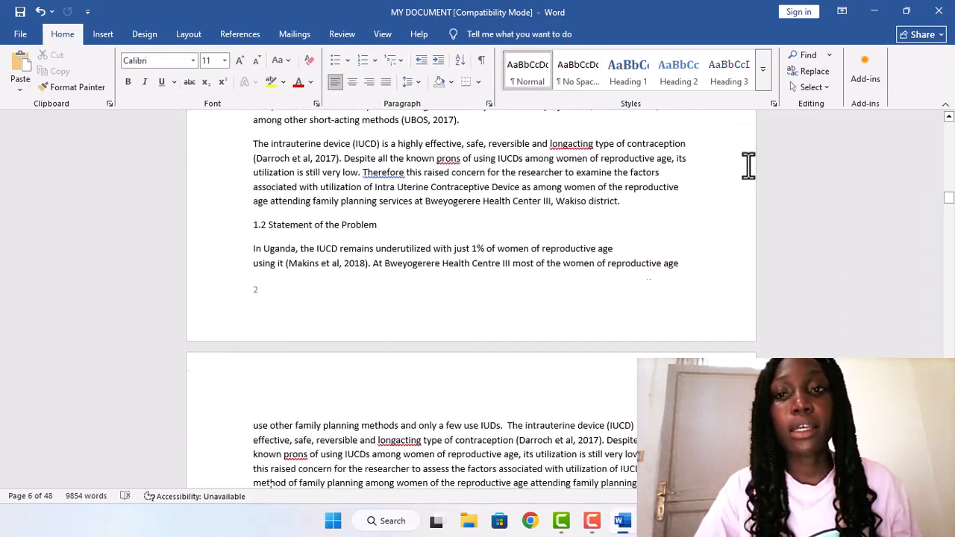
key(Down)
key(Down)
key(Down)
key(Down)
key(Down)
key(Down)
key(Down)
key(Down)
key(Down)
key(Down)
key(Down)
key(Down)
key(Down)
key(Down)
key(Down)
key(Down)
key(Down)
key(Down)
key(Down)
key(Down)
key(Down)
key(Down)
key(Down)
key(Down)
key(Down)
key(Down)
key(Down)
key(Down)
key(Down)
key(Down)
key(Down)
key(Down)
key(Down)
key(Down)
key(Down)
key(Down)
key(Down)
key(Down)
key(Down)
key(Down)
key(Down)
key(Down)
key(Down)
key(Down)
key(Down)
key(Down)
key(Down)
key(Down)
key(Down)
key(Down)
key(Down)
key(Down)
key(Down)
key(Down)
key(Down)
key(Down)
key(Down)
key(Down)
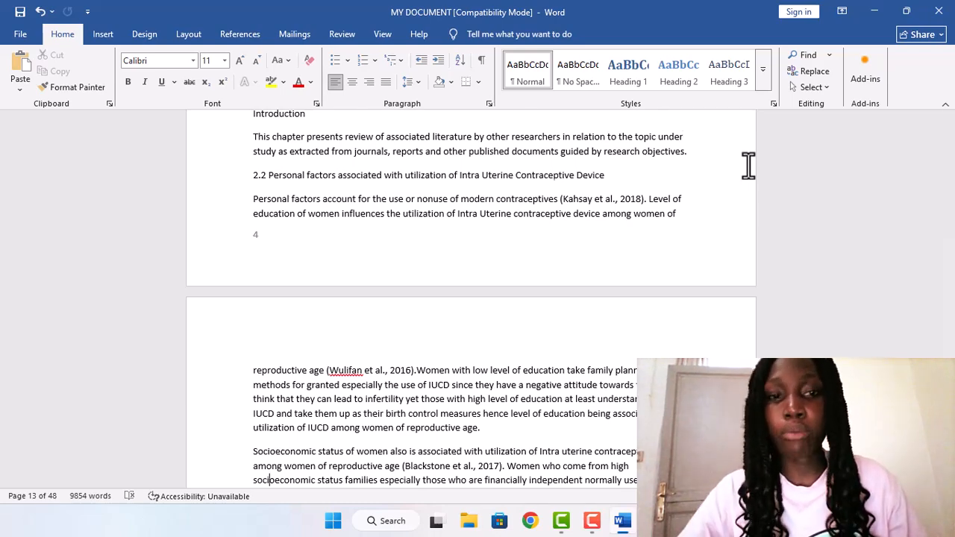
Step: Examine the community and health system factors in the literature review and chapter three's methodology sections through 3.8 Data Collection Tools
scroll(748, 166, down, 15)
scroll(748, 165, down, 5)
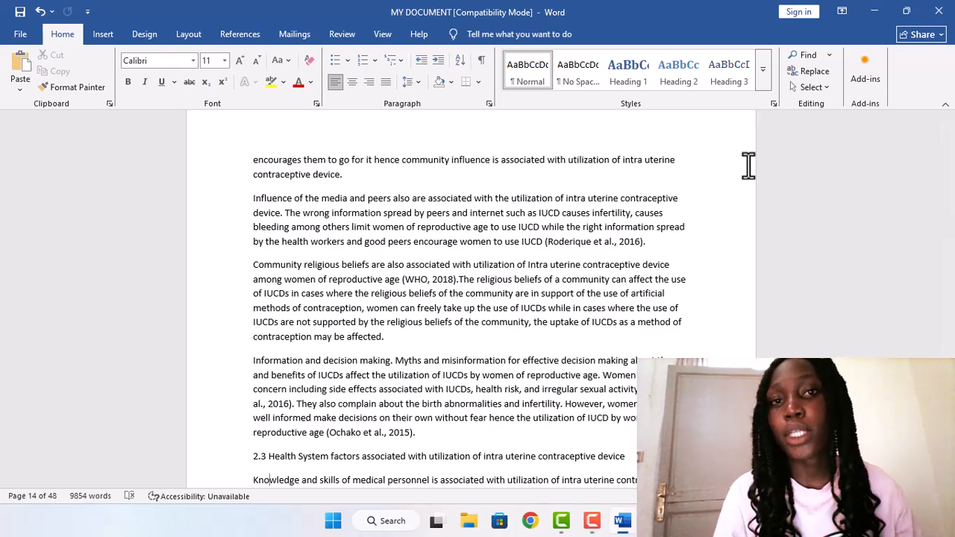
scroll(747, 166, down, 15)
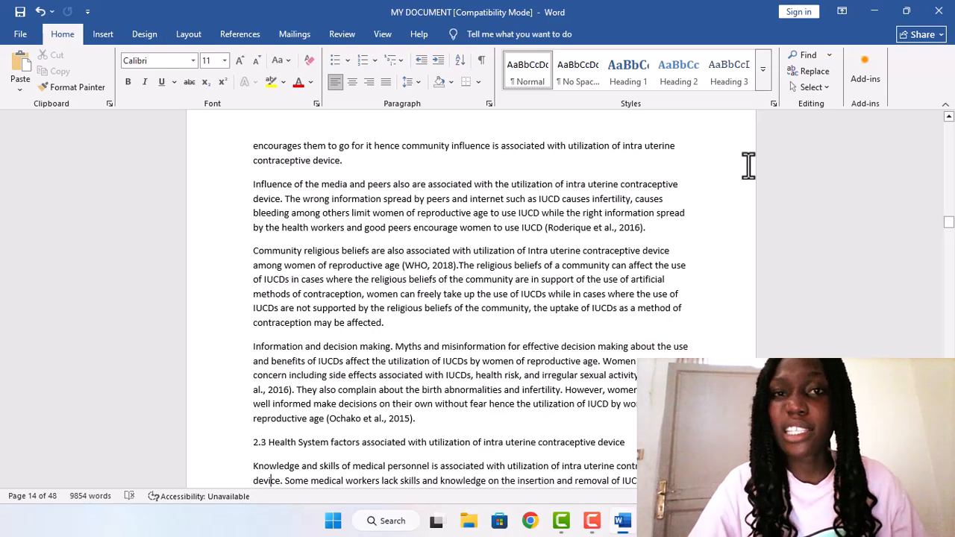
scroll(748, 166, down, 20)
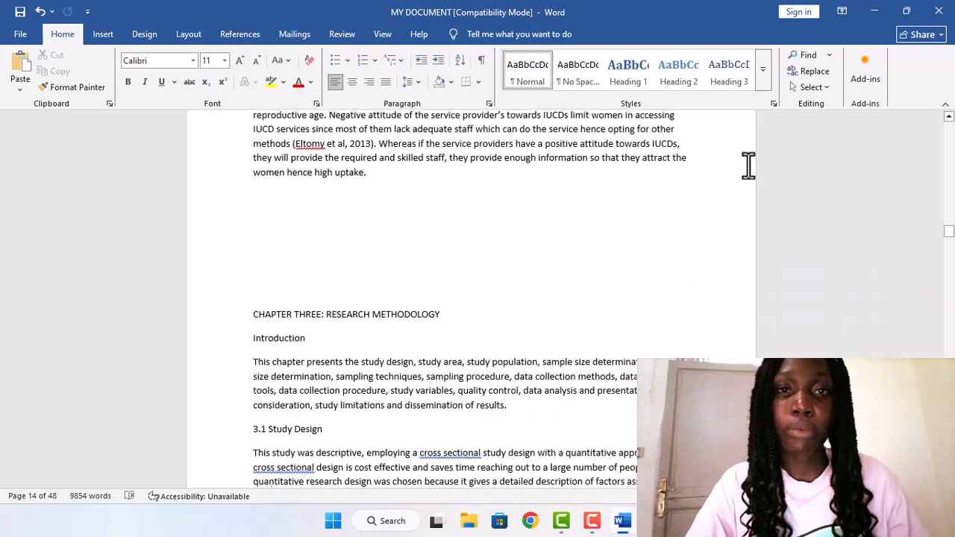
key(Down)
key(Down)
key(Down)
key(Down)
key(Down)
key(Down)
key(Down)
key(Down)
key(Down)
key(Down)
key(Down)
key(Down)
key(Down)
key(Down)
key(Down)
key(Down)
key(Down)
key(Down)
key(Down)
key(Down)
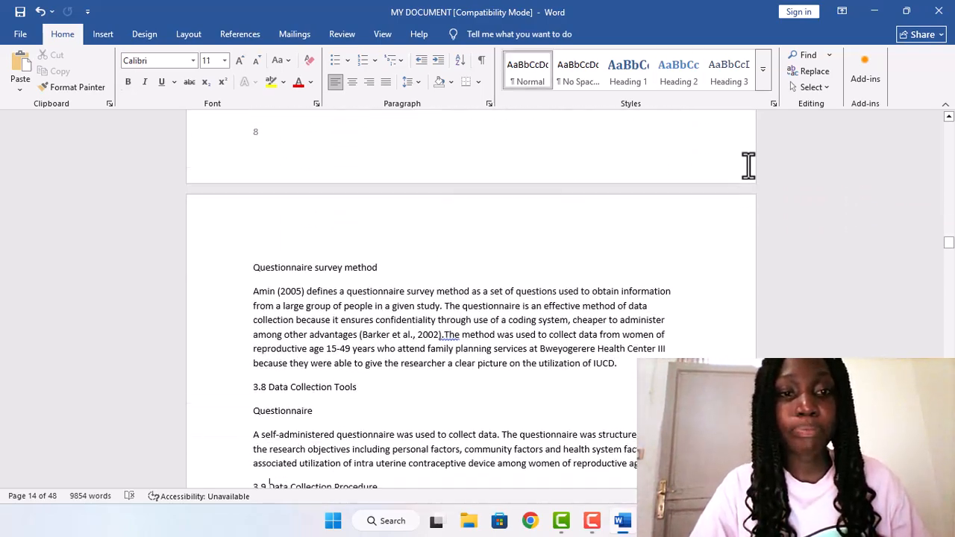
Step: Read on from section 3.9 Data Collection Procedure through 3.15 Dissemination of Results to the personal factors table in chapter four
key(Down)
key(Down)
key(Down)
key(Down)
key(Down)
key(Down)
key(Down)
key(Down)
key(Down)
key(Down)
key(Down)
key(Down)
key(Down)
key(Down)
key(Down)
key(Down)
key(Down)
key(Down)
key(Down)
key(Down)
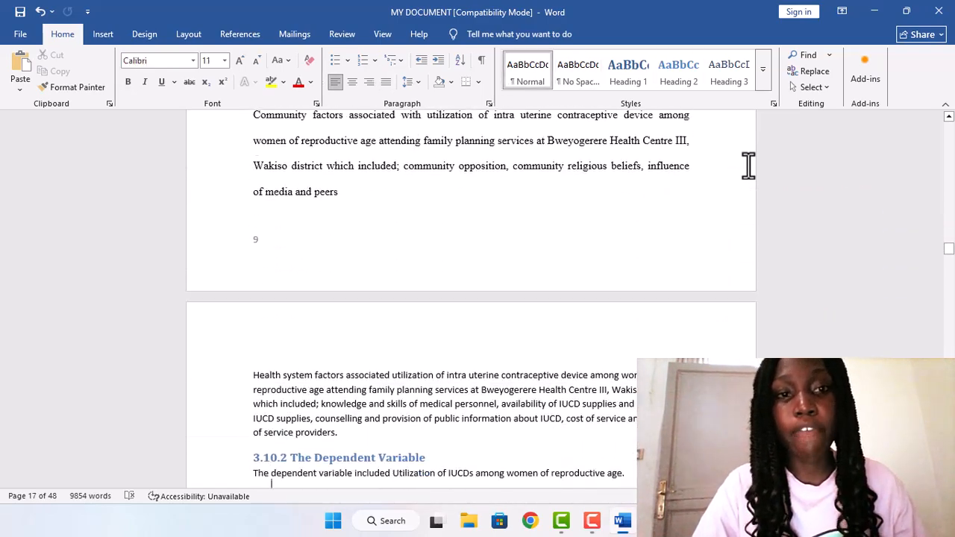
key(Down)
key(Down)
key(Down)
key(Down)
key(Down)
key(Down)
key(Down)
key(Down)
key(Down)
key(Down)
key(Down)
key(Down)
key(Down)
key(Down)
key(Down)
key(Down)
key(Down)
key(Down)
key(Down)
key(Down)
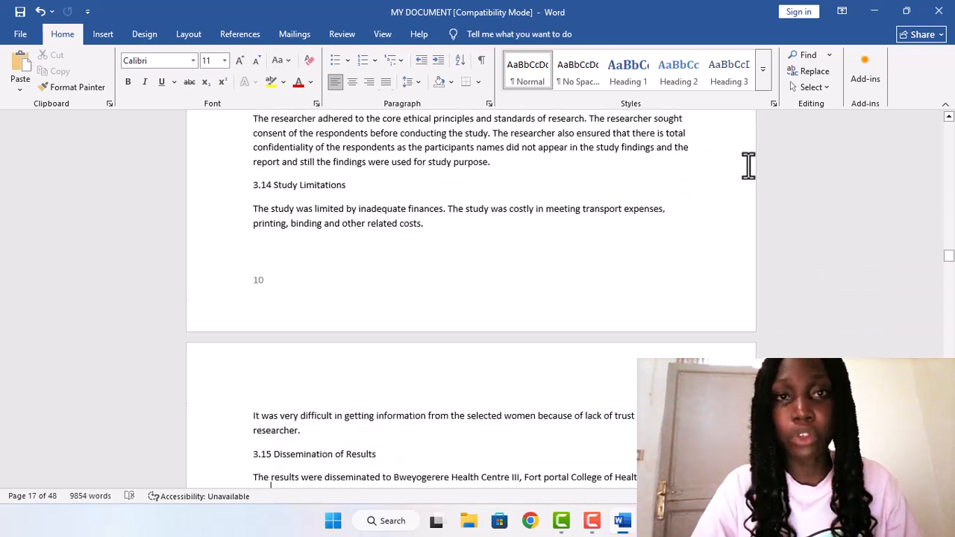
key(Down)
key(Down)
key(Down)
key(Down)
key(Down)
key(Down)
key(Down)
key(Down)
key(Down)
key(Down)
key(Down)
key(Down)
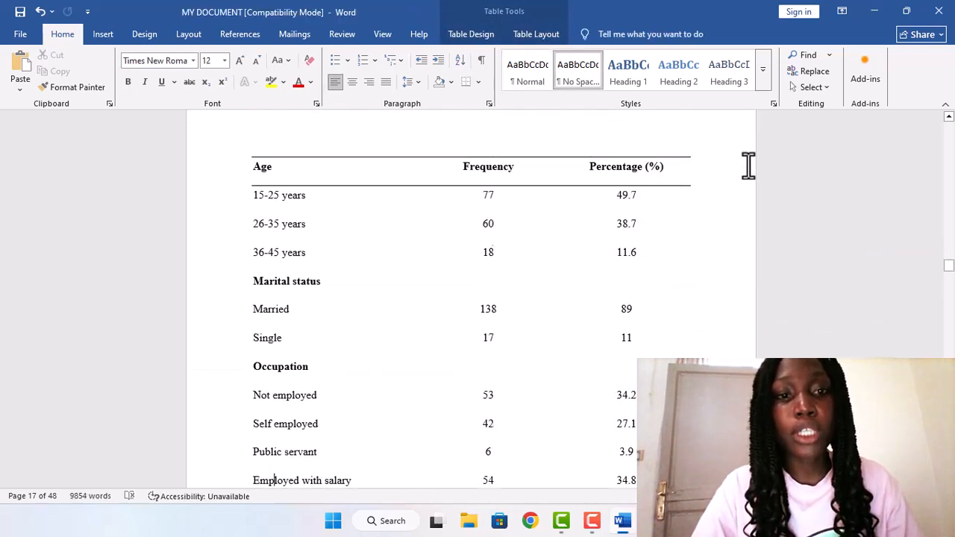
Step: Insert a caption with the new label "TABLE 4." directly before the "Table 1: Distribution of Personal factors" title
key(Up)
key(Up)
key(Up)
key(Up)
key(Up)
key(Up)
key(Up)
key(Up)
key(Up)
key(Up)
key(Up)
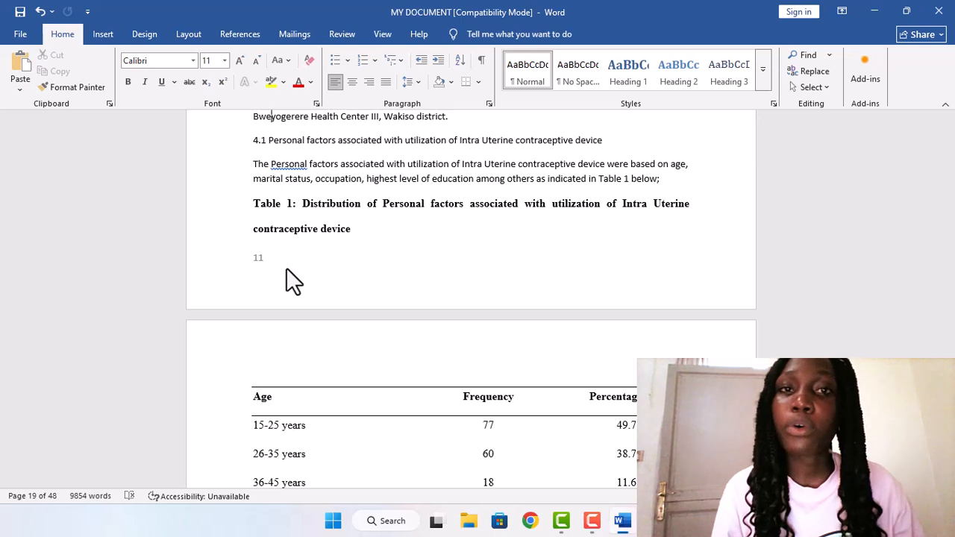
click(253, 204)
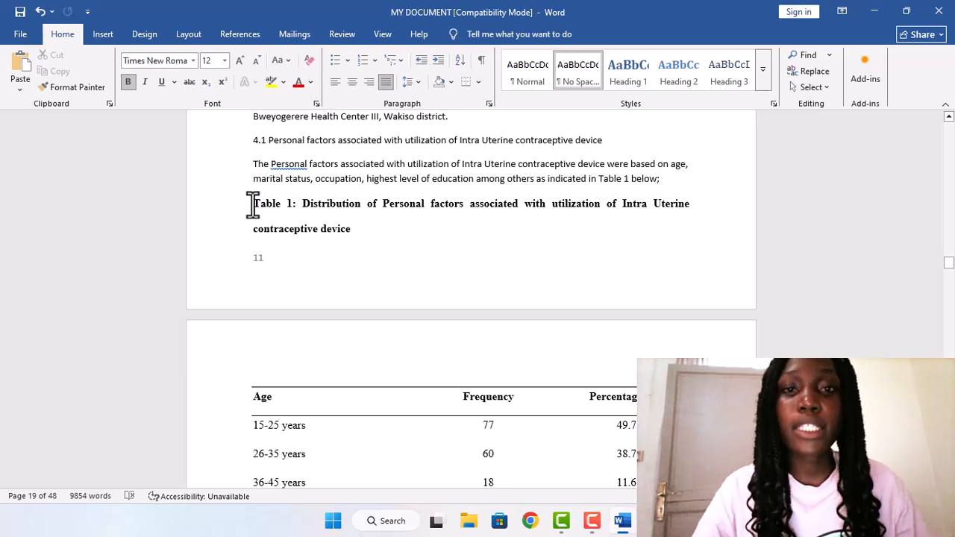
click(241, 37)
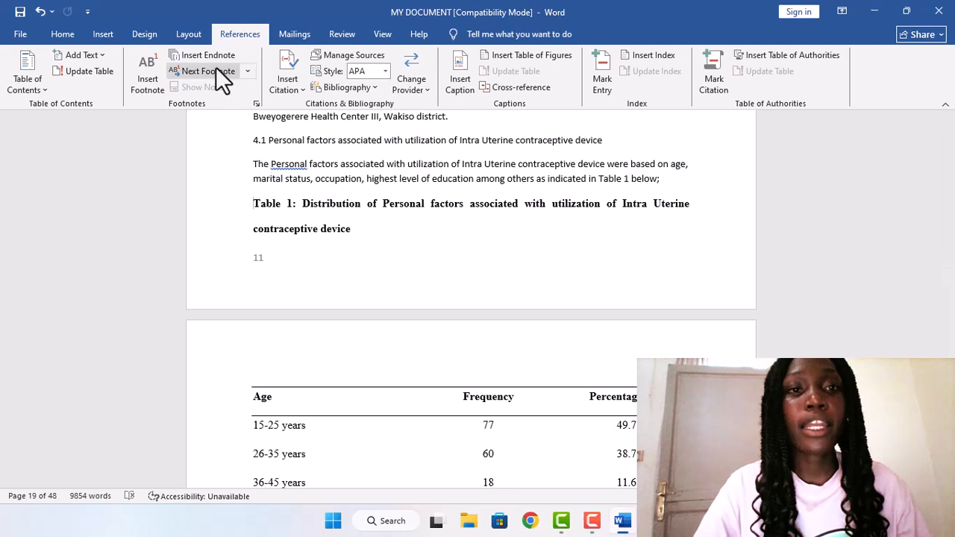
click(462, 71)
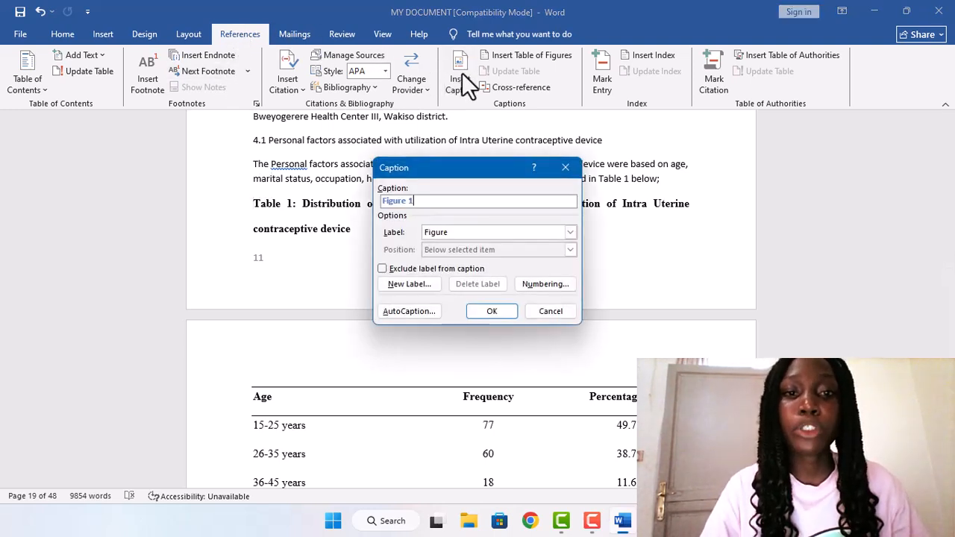
click(425, 280)
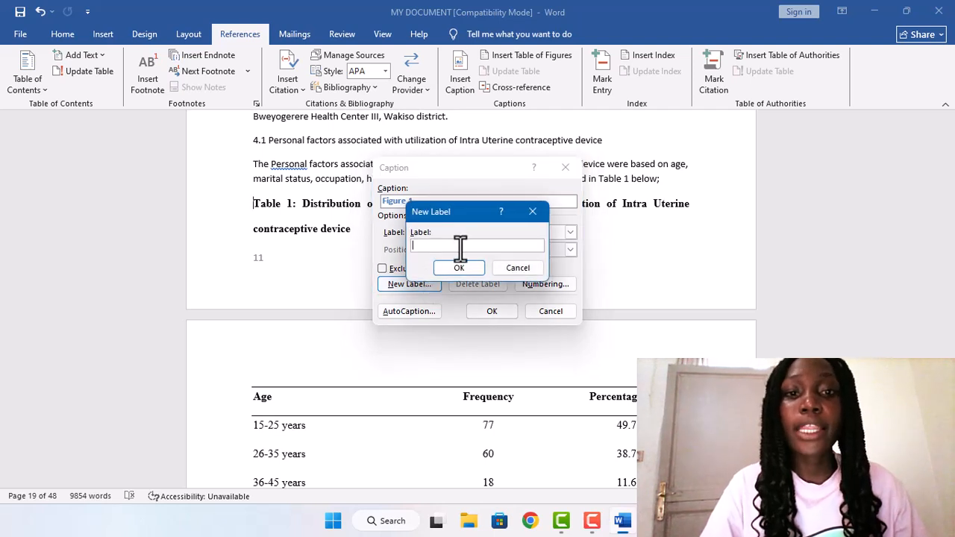
text(TABLE)
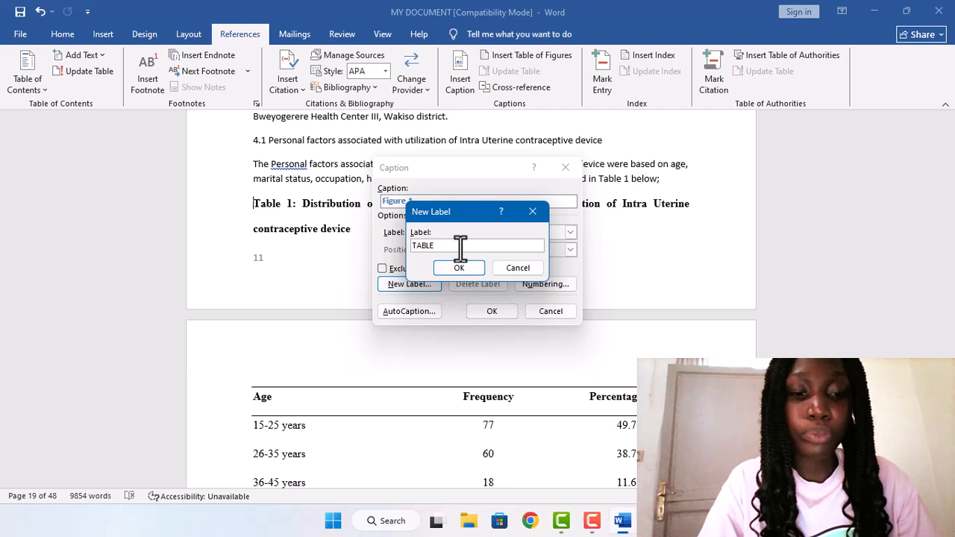
text( 4.)
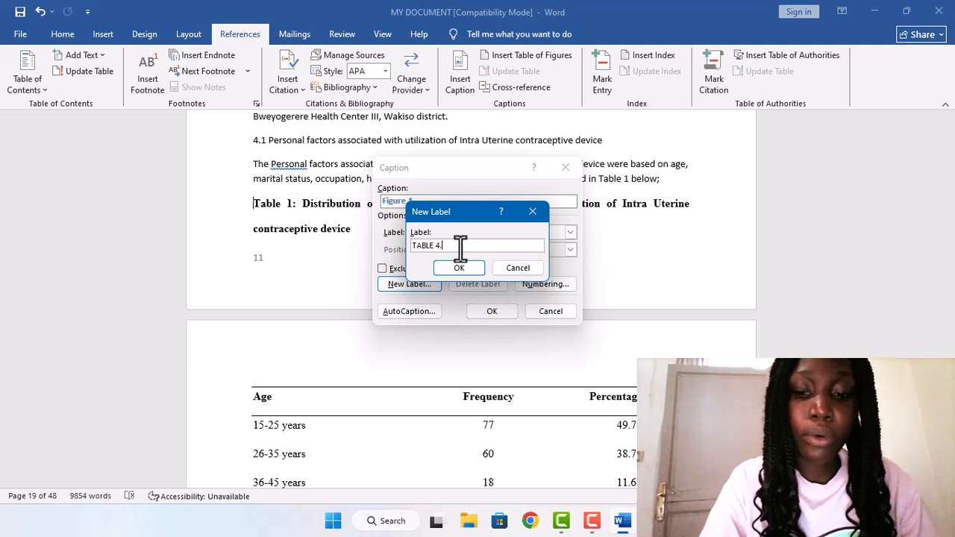
click(453, 268)
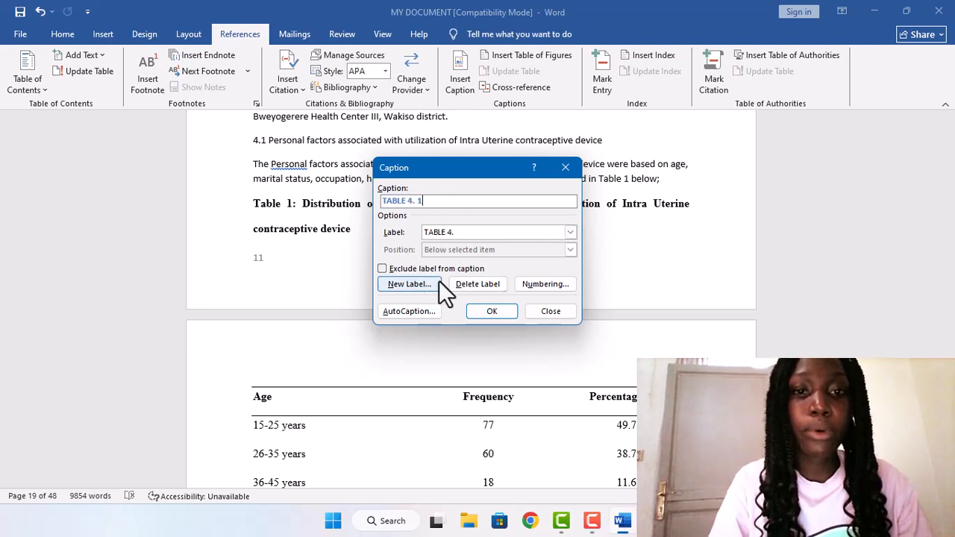
click(490, 312)
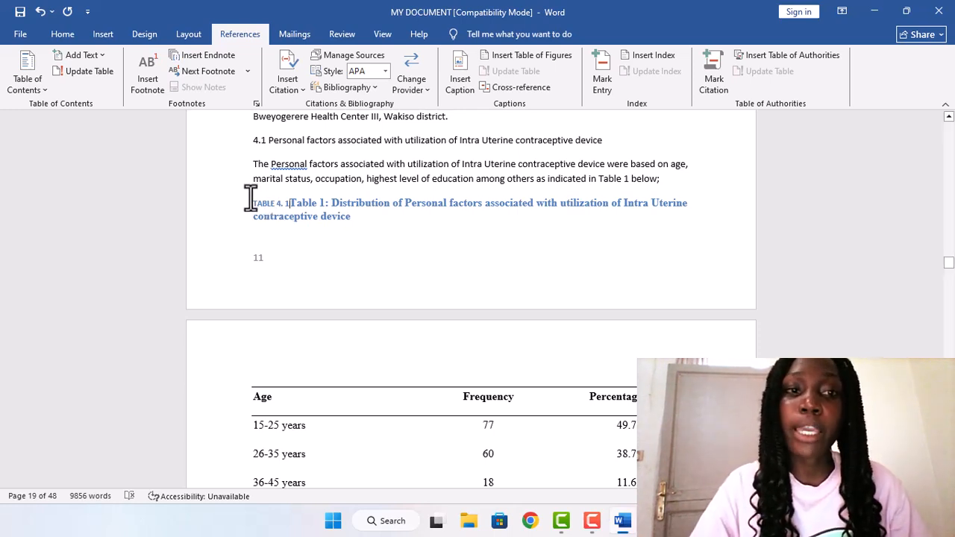
Step: Apply the Caption style to the entire Table 1 title, including its inserted caption label
drag(250, 200, 344, 223)
right_click(344, 221)
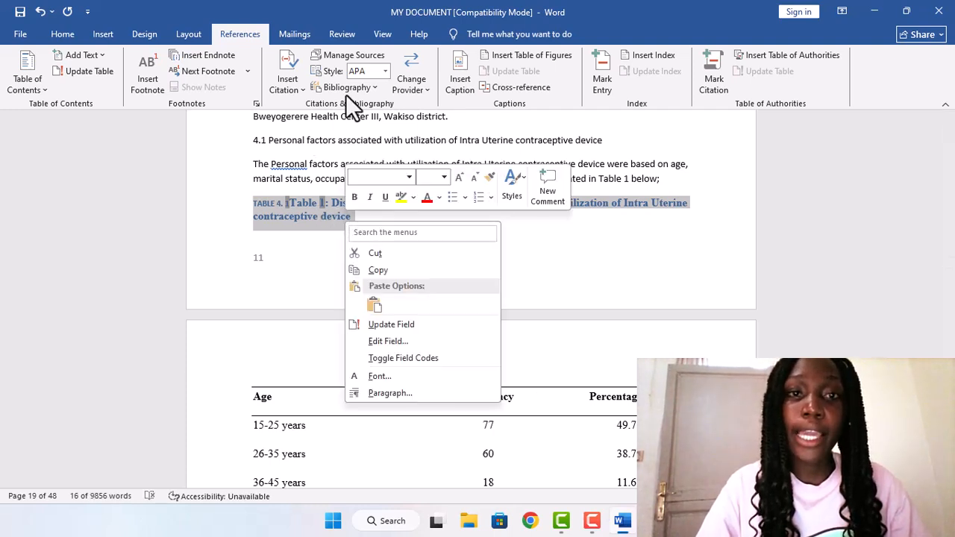
click(75, 34)
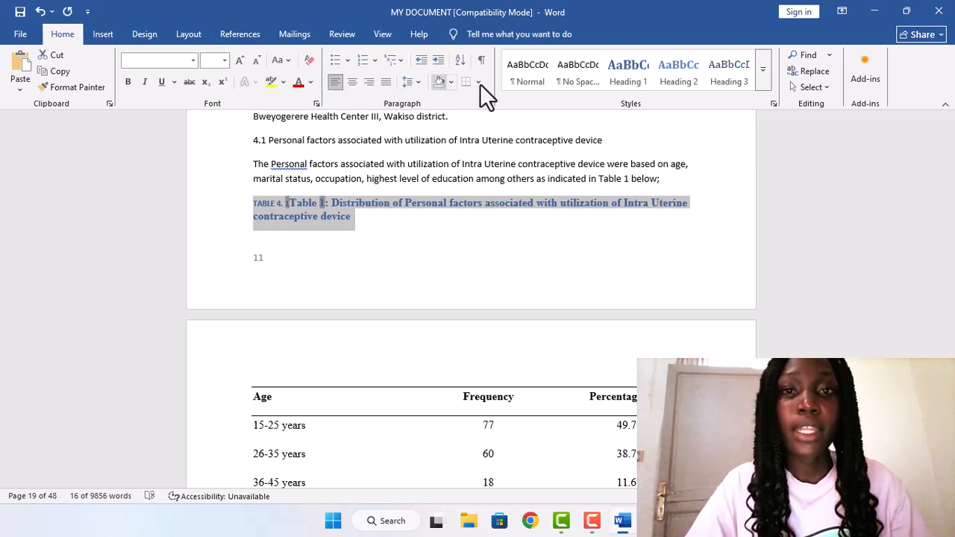
click(762, 71)
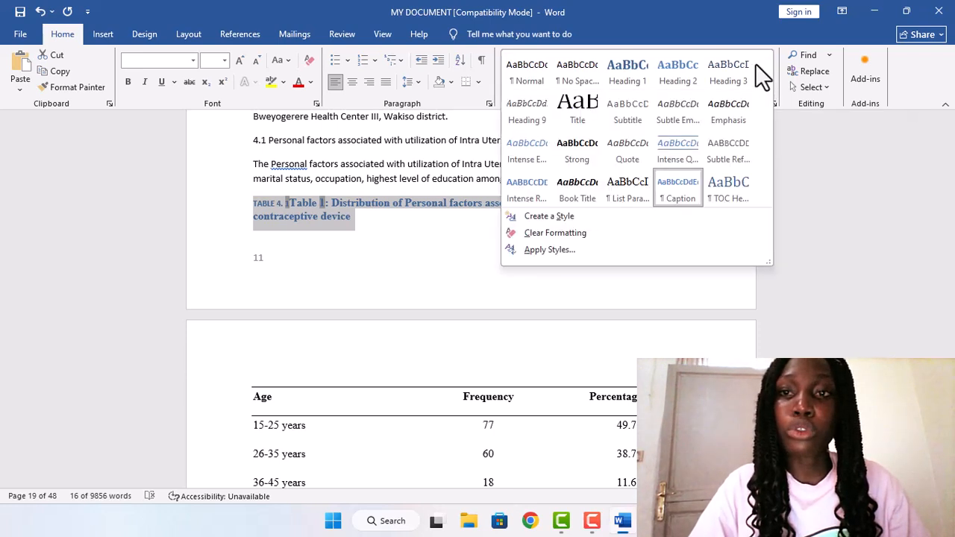
click(683, 184)
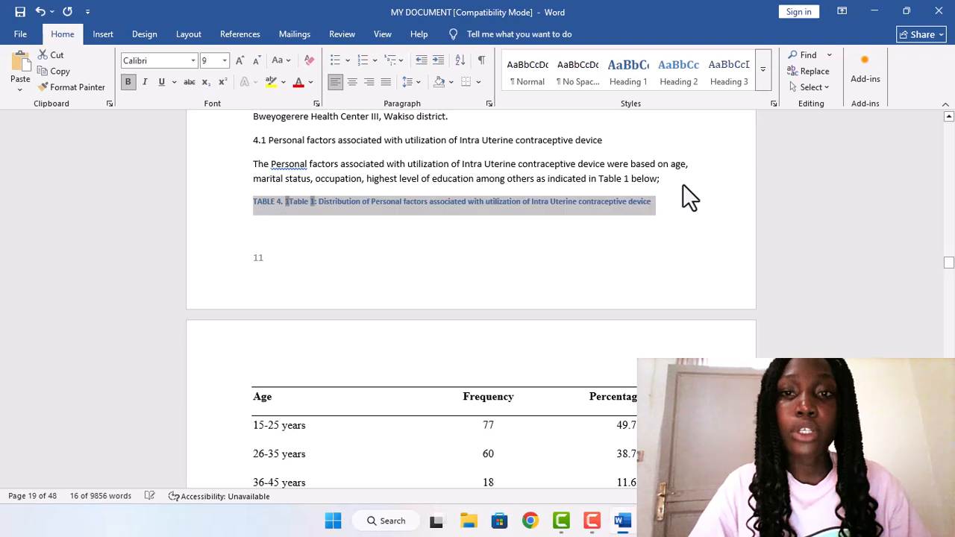
Step: Modify the Caption style to Arial Black, 16 pt, with the Automatic font color
click(763, 71)
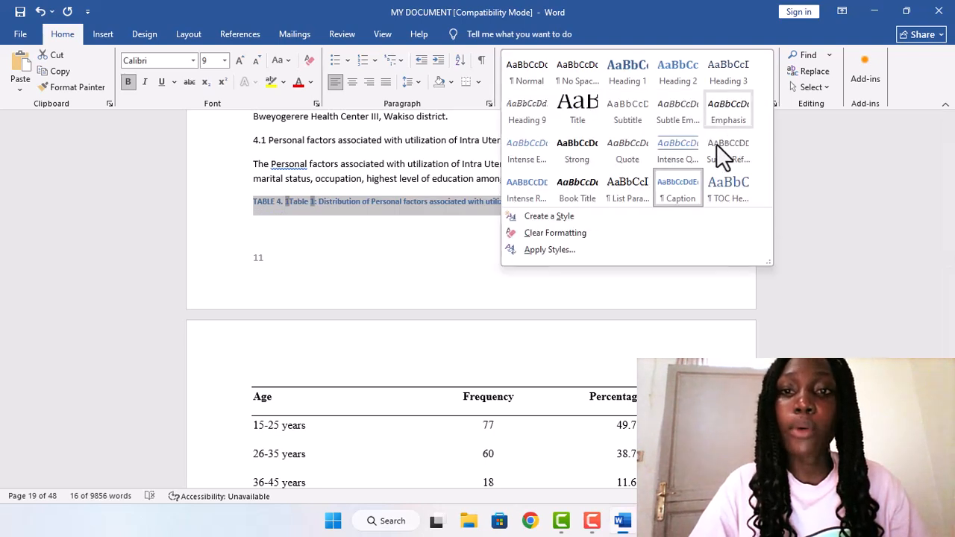
right_click(687, 186)
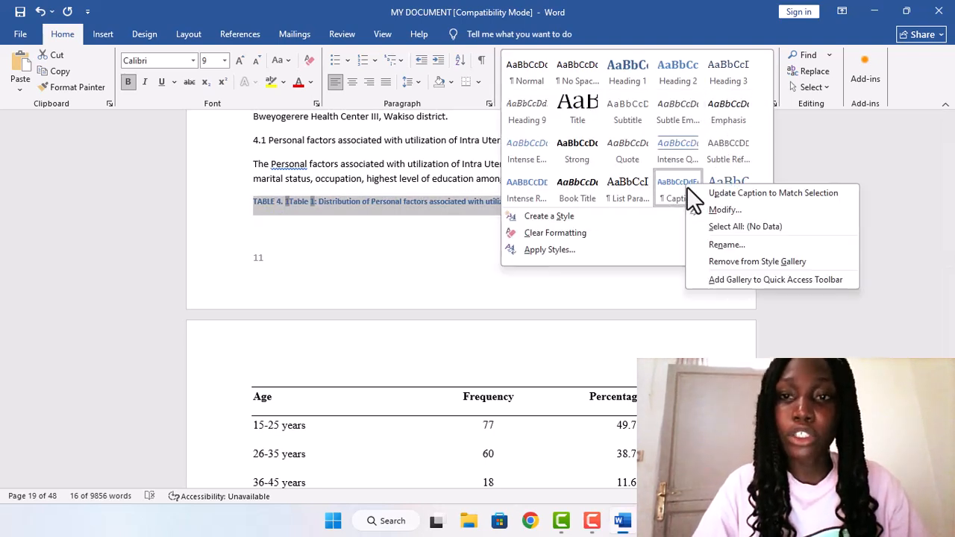
click(709, 208)
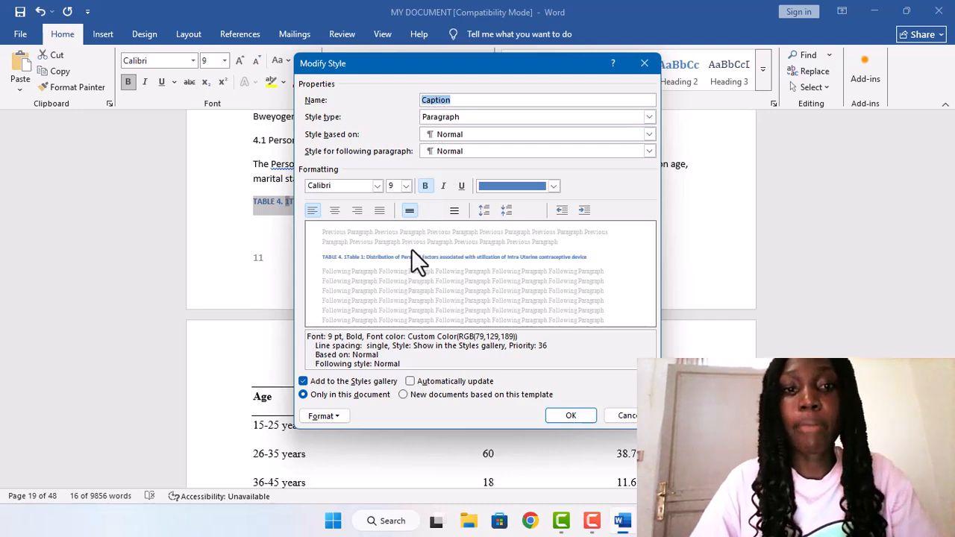
click(378, 186)
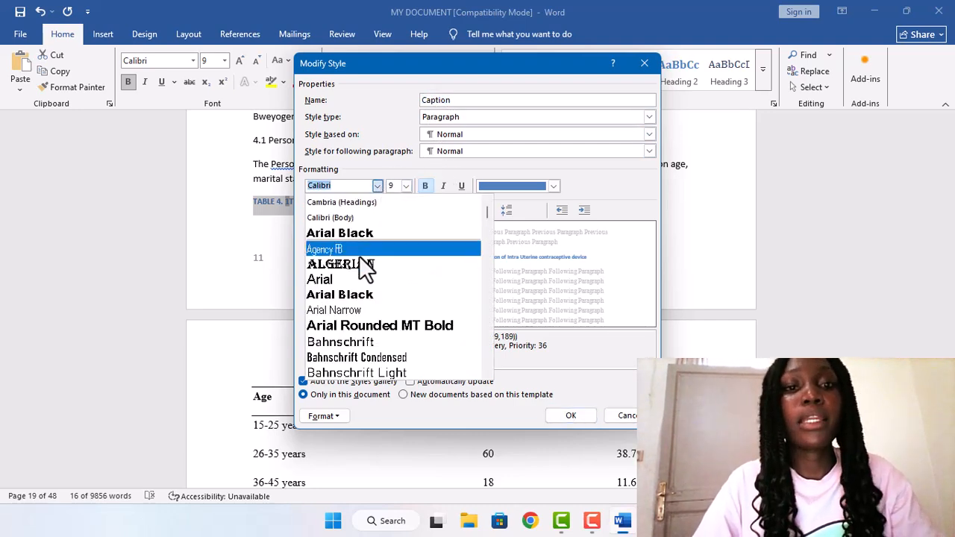
click(346, 235)
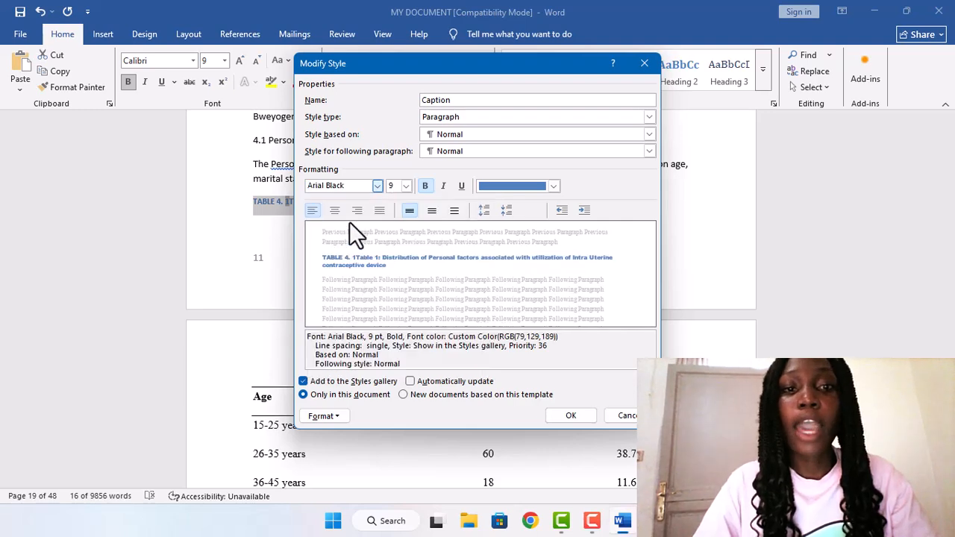
click(407, 187)
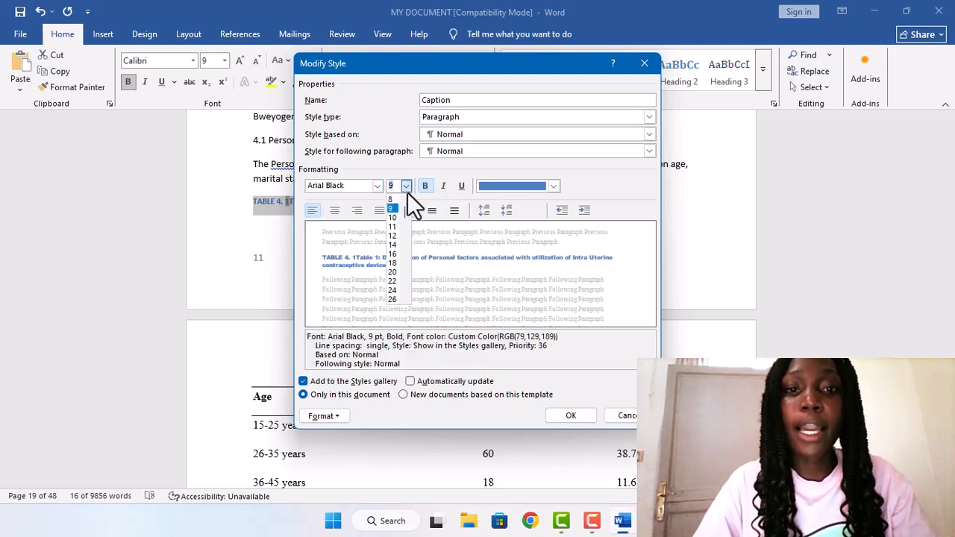
click(390, 253)
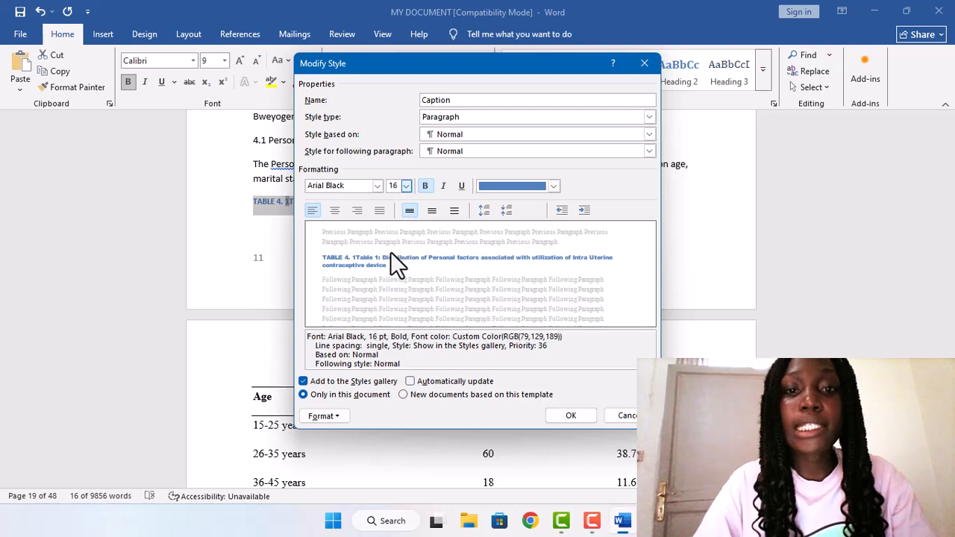
click(556, 185)
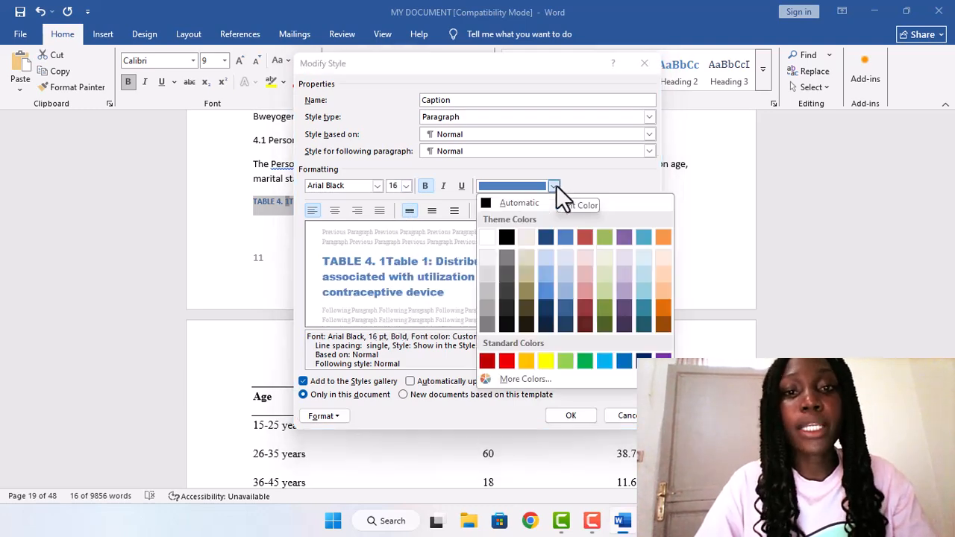
click(489, 201)
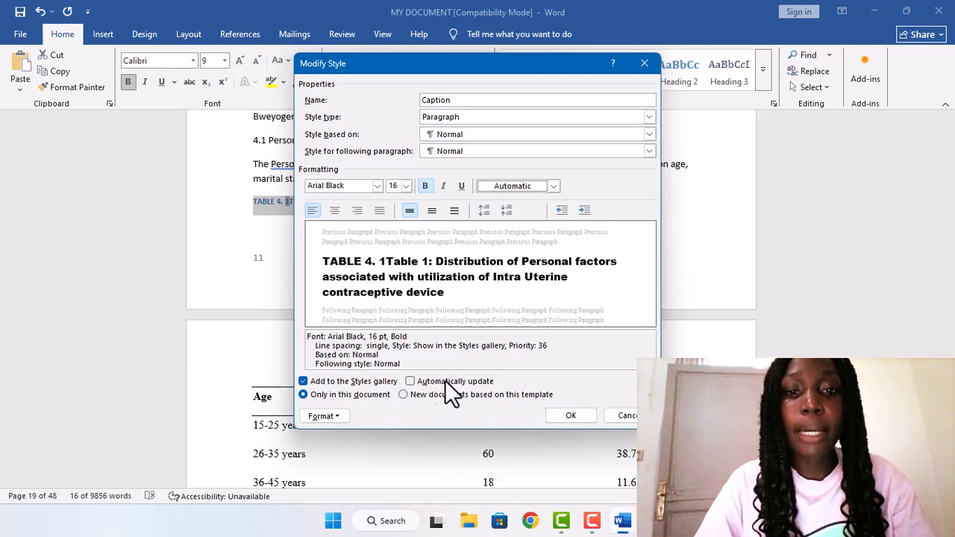
click(554, 408)
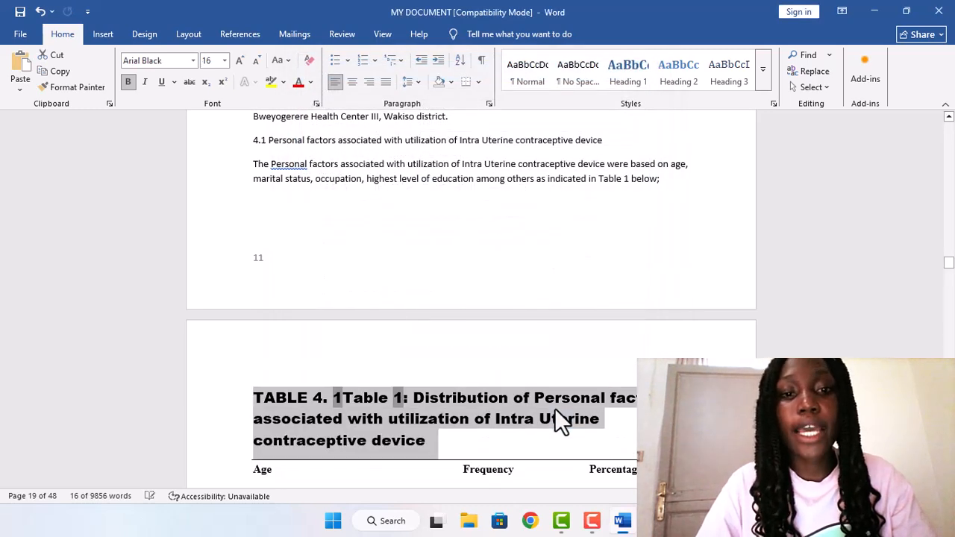
click(407, 455)
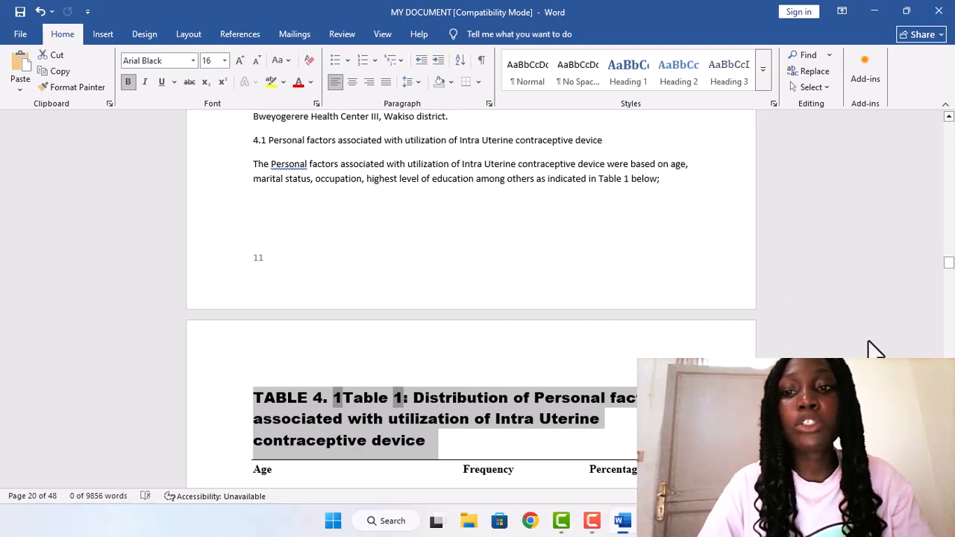
Step: Insert a caption with the label "TABLE 4." before the Table 2 title "Community's perception towards women using IUCDs" under section 4.2.1
scroll(875, 350, down, 20)
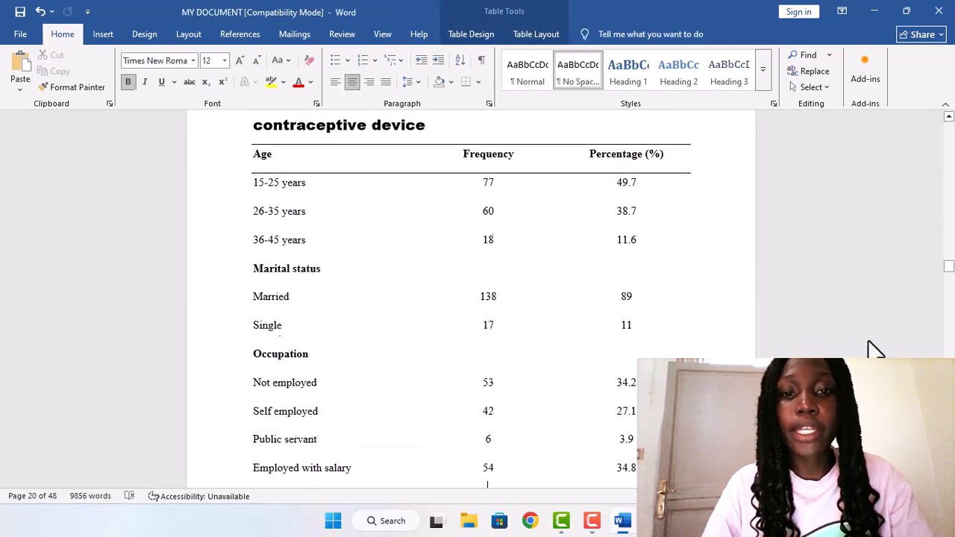
scroll(875, 350, down, 20)
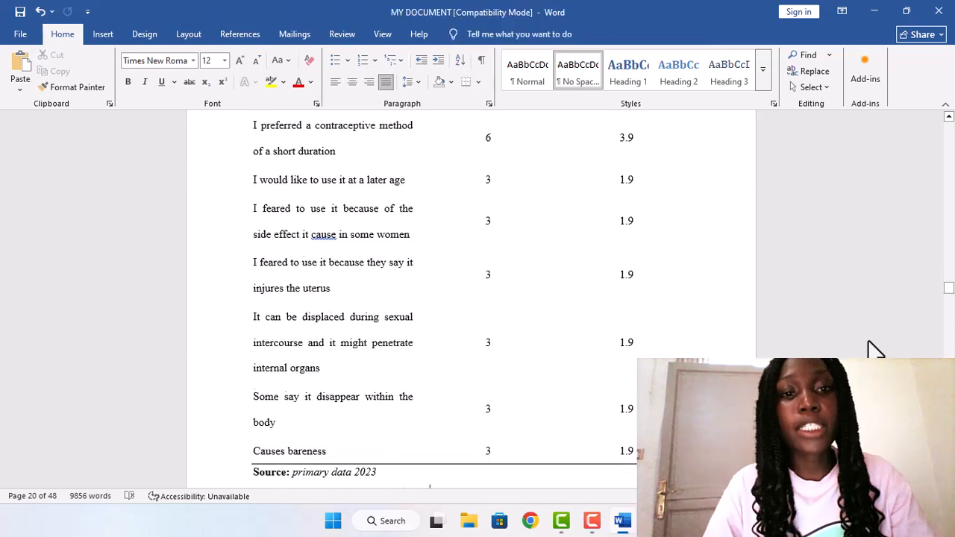
key(Down)
key(Down)
key(Down)
key(Up)
key(Up)
key(Up)
key(Up)
key(Up)
key(Up)
key(Up)
key(Up)
key(Up)
key(Up)
key(Up)
key(Up)
key(Up)
key(Up)
key(Up)
key(Up)
key(Up)
key(Up)
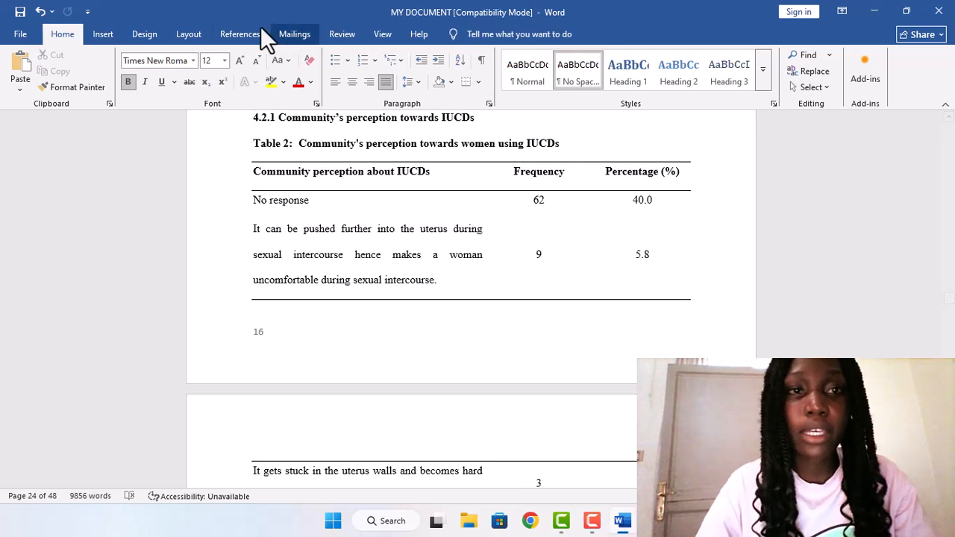
click(237, 32)
click(466, 88)
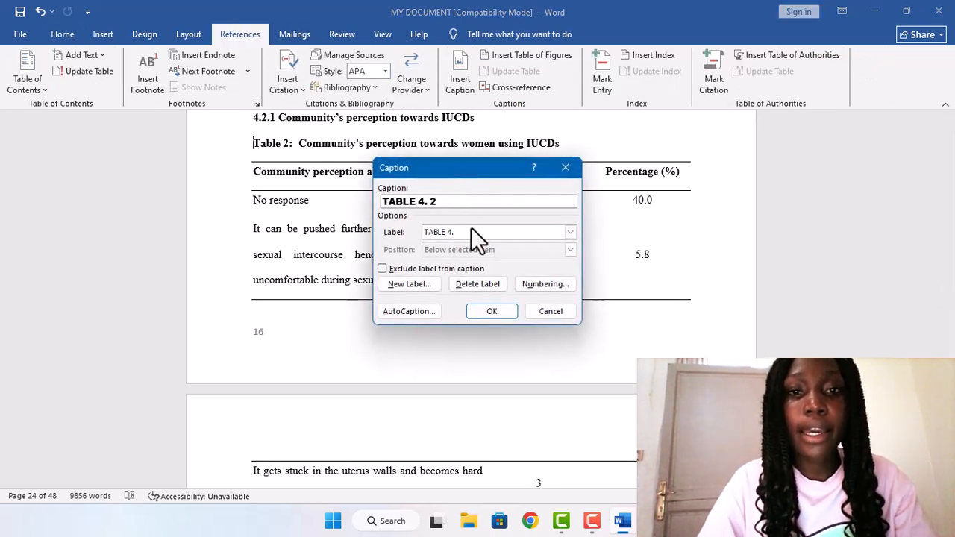
click(492, 311)
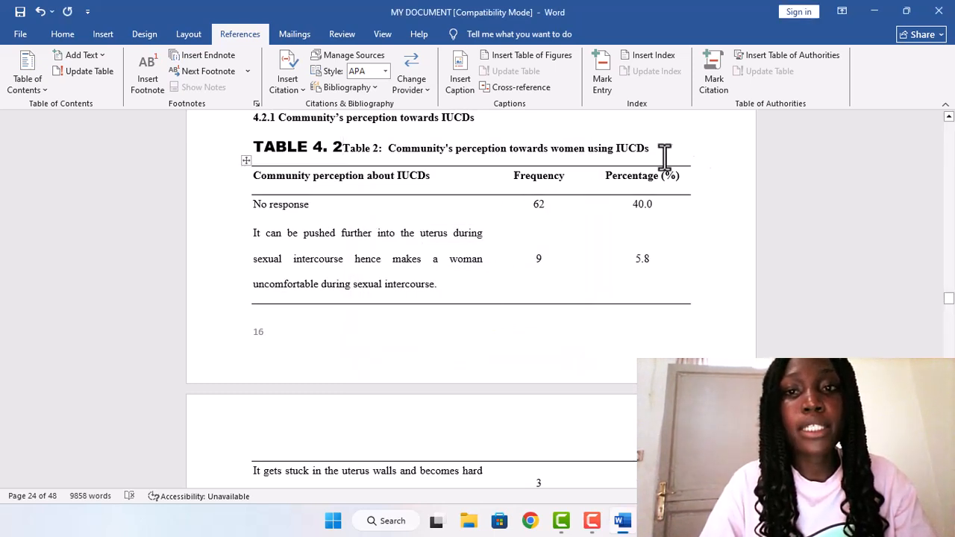
Step: Apply the Caption style to the entire Table 2 title, including its inserted caption label
drag(650, 149, 367, 143)
drag(246, 147, 647, 145)
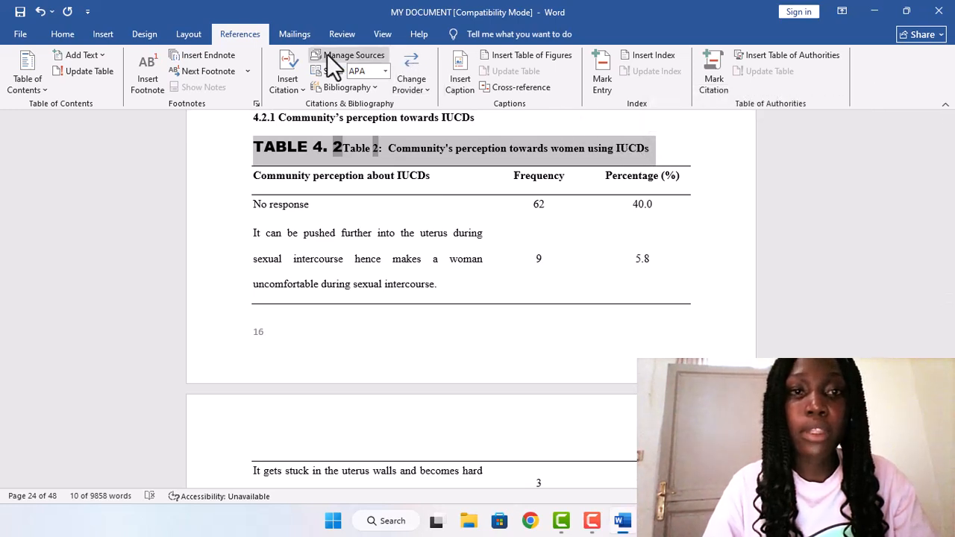
click(64, 33)
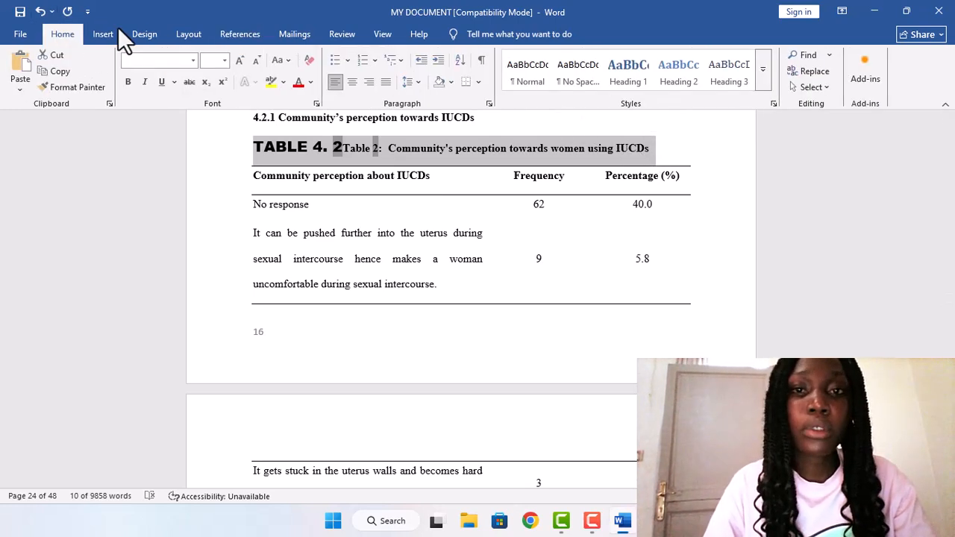
click(766, 74)
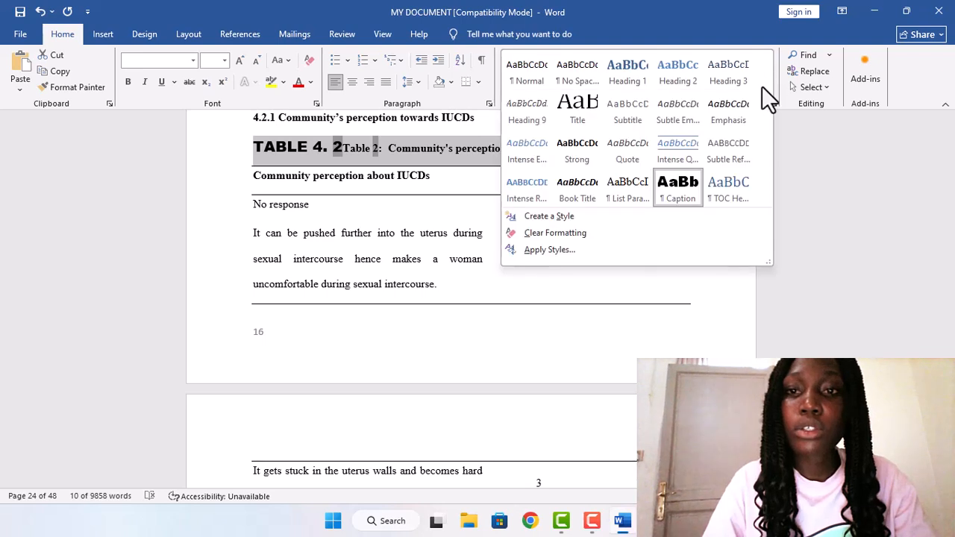
click(679, 183)
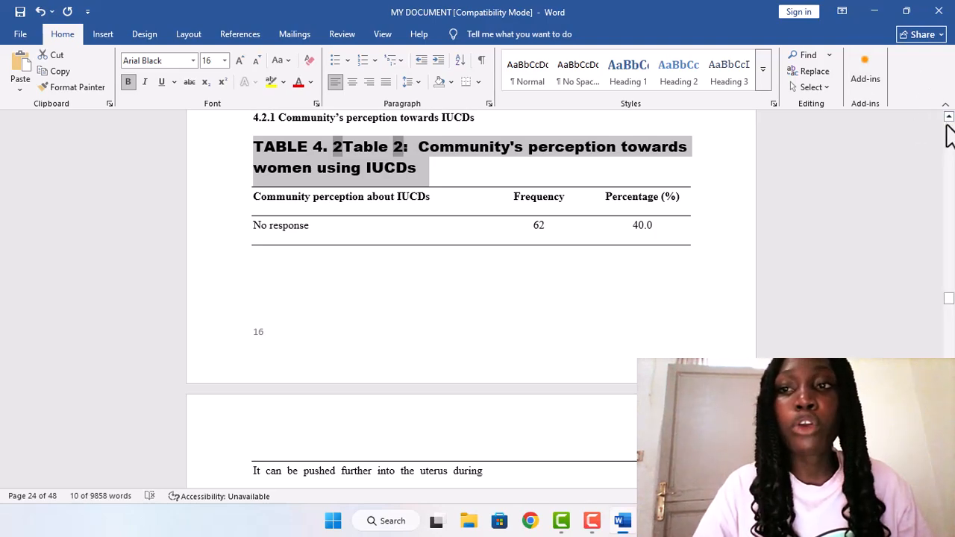
Step: Add an empty line and a page break directly before the OPERATIONAL DEFINITIONS heading, after the table of contents
scroll(949, 134, up, 15)
right_click(945, 153)
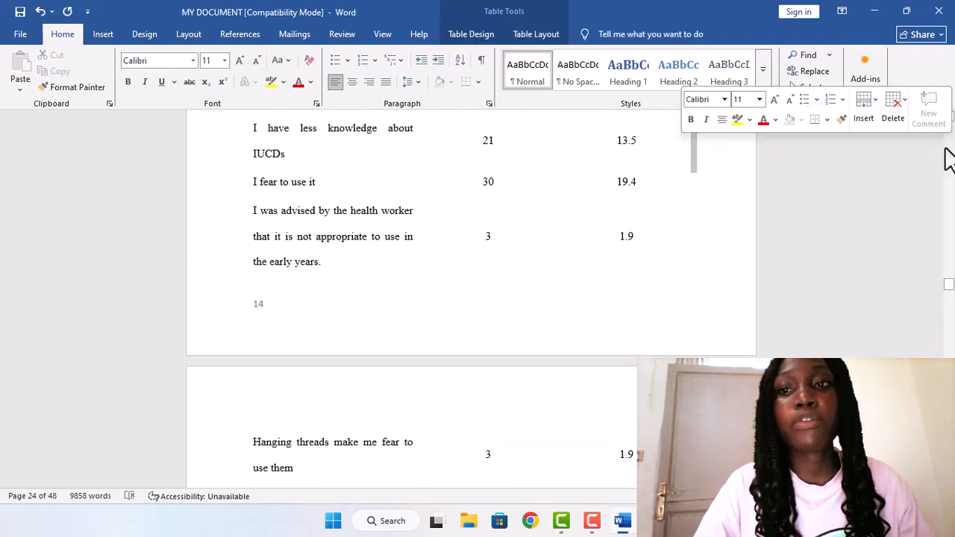
scroll(946, 183, up, 20)
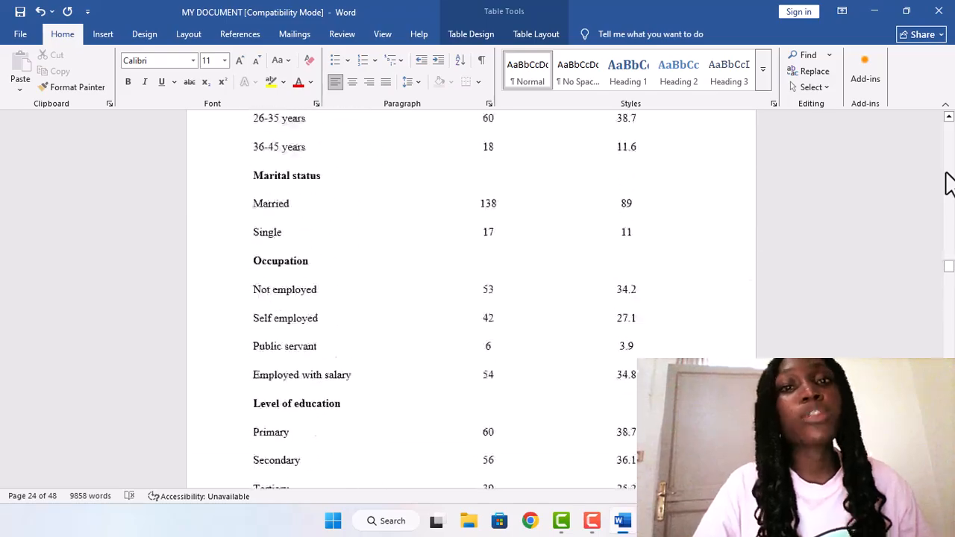
scroll(947, 183, up, 10)
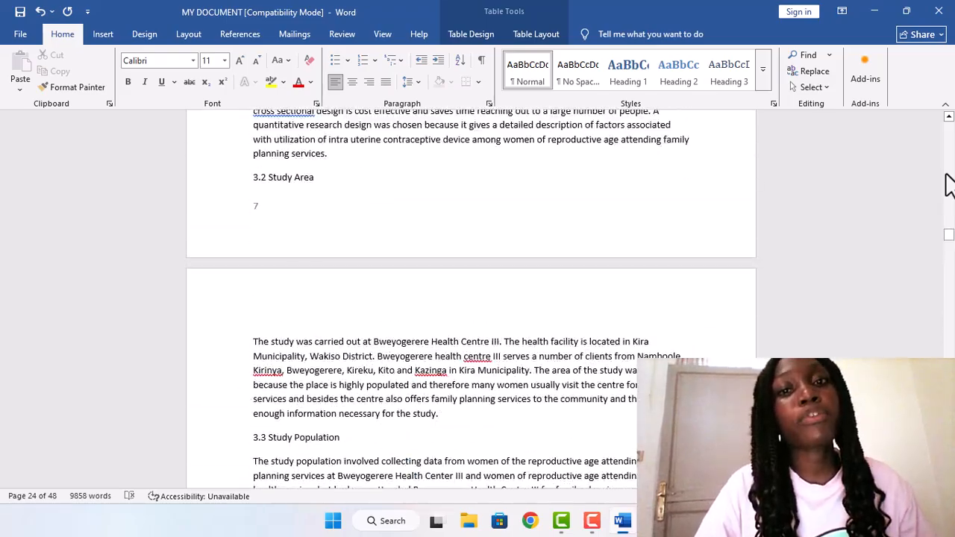
scroll(946, 183, up, 15)
scroll(946, 183, up, 20)
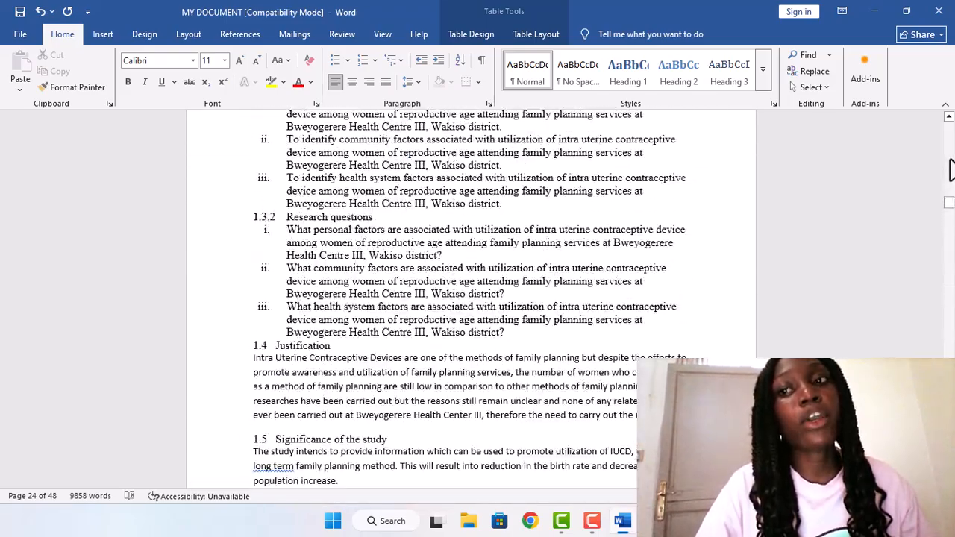
scroll(952, 170, up, 15)
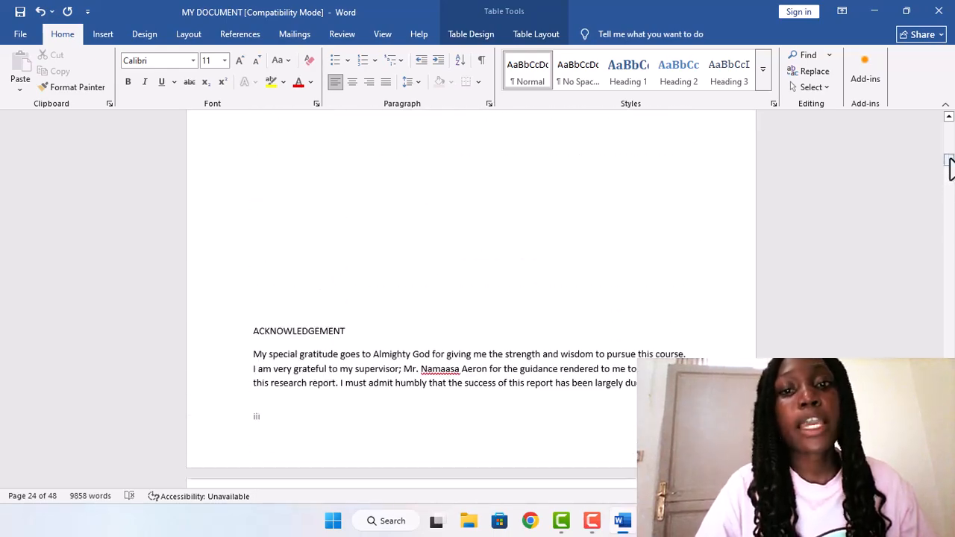
scroll(952, 202, down, 15)
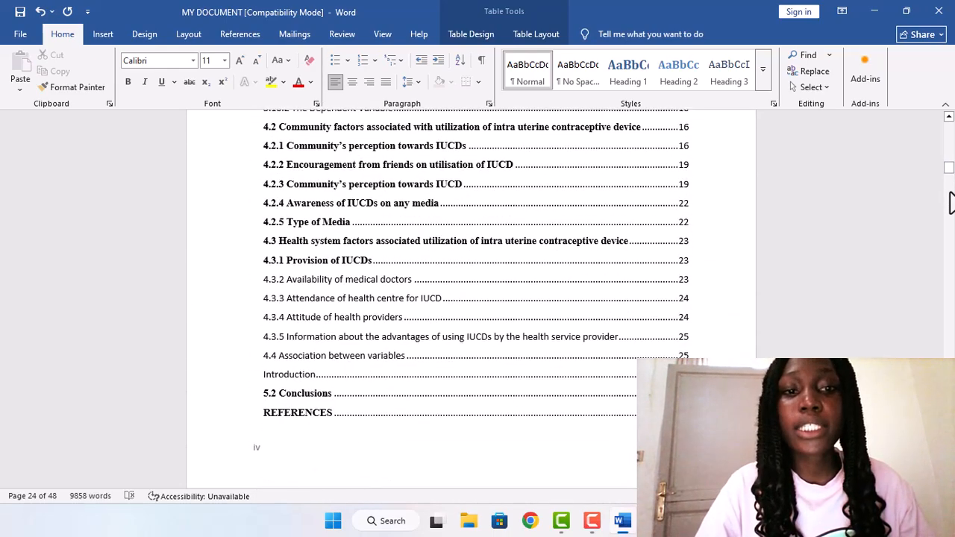
scroll(951, 194, down, 1)
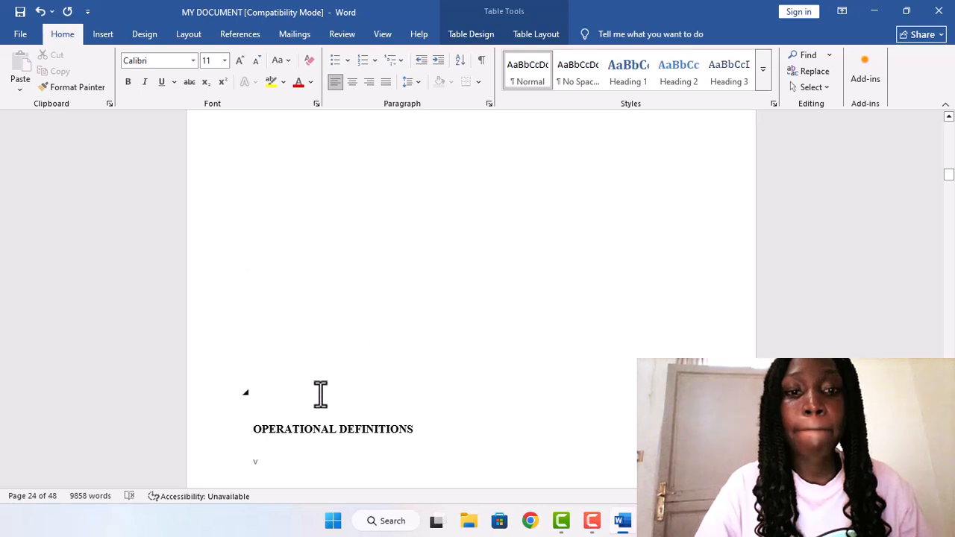
click(252, 429)
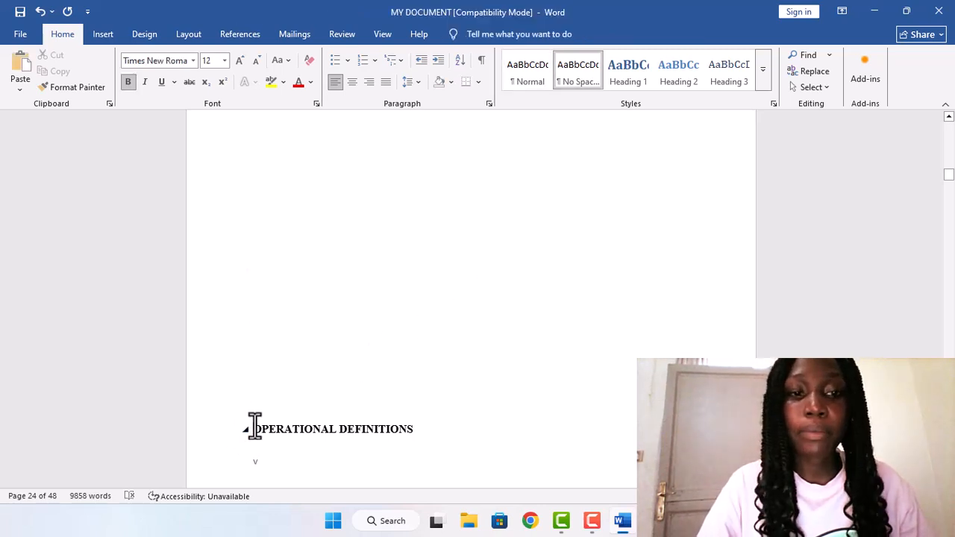
key(Return)
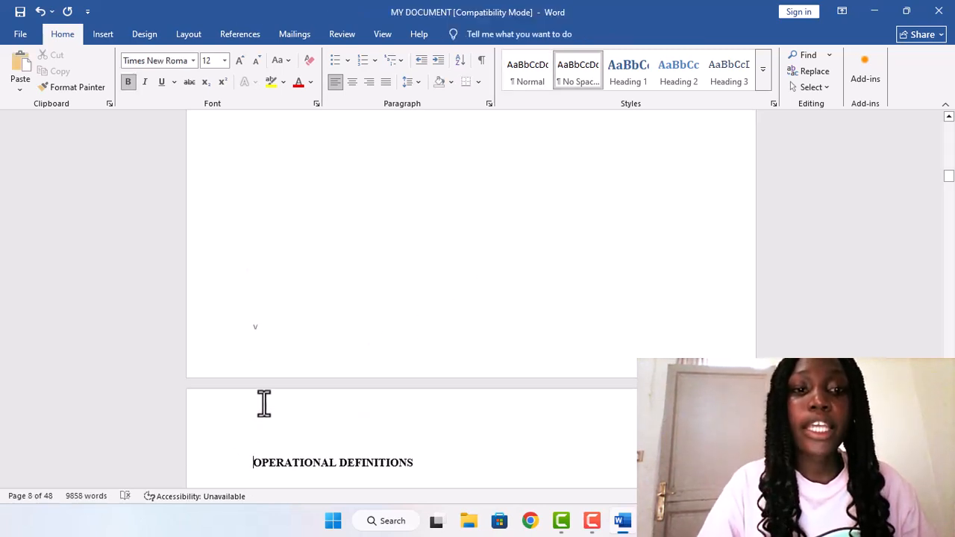
key(Up)
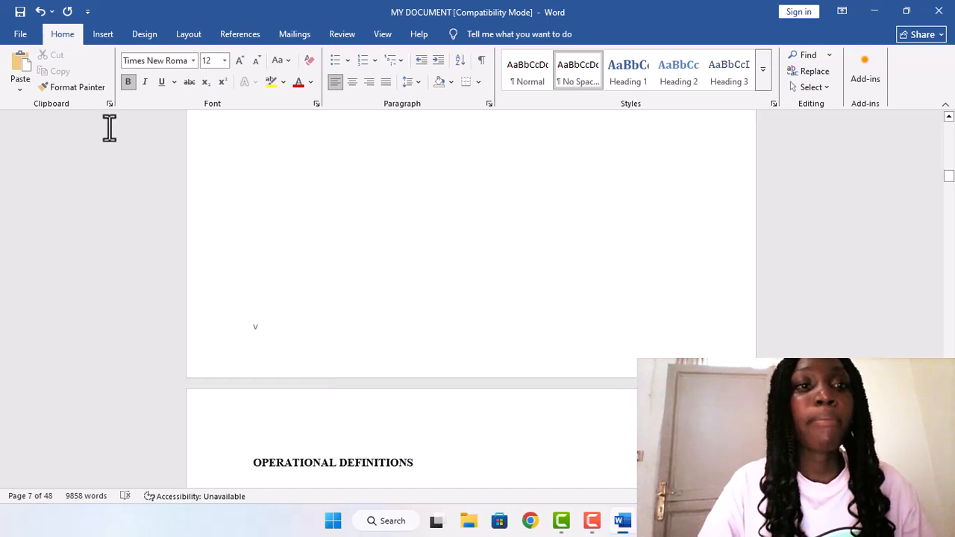
click(110, 29)
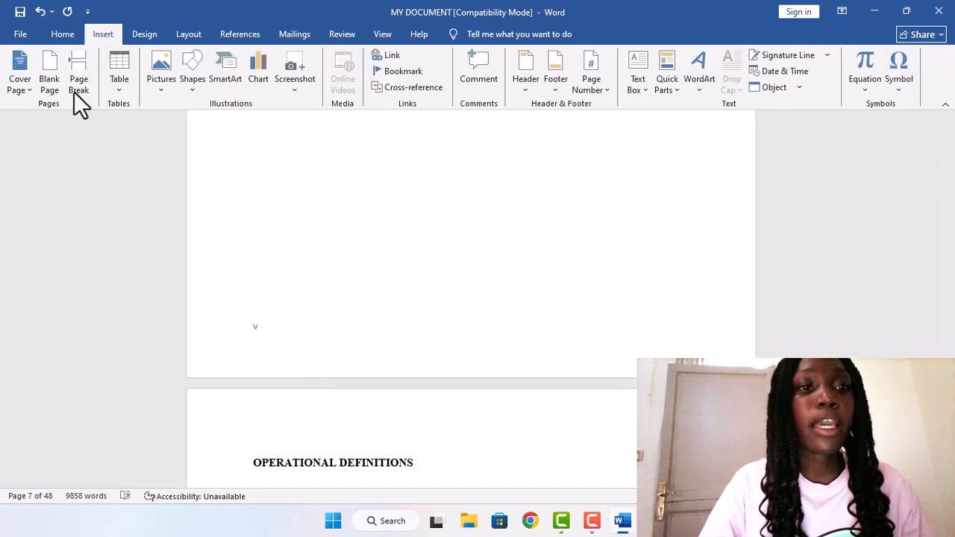
click(74, 87)
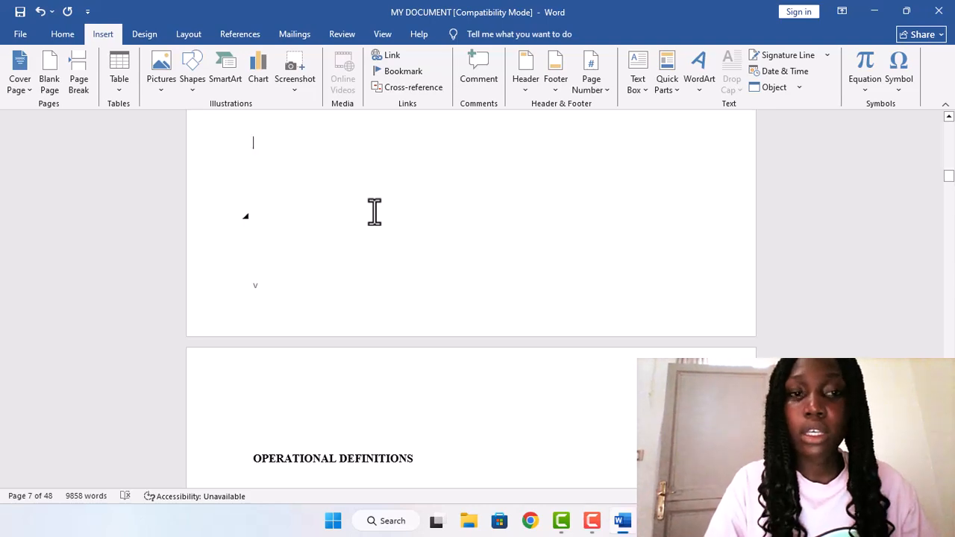
Step: Insert a blank page between the table of contents and the OPERATIONAL DEFINITIONS page
scroll(374, 212, up, 10)
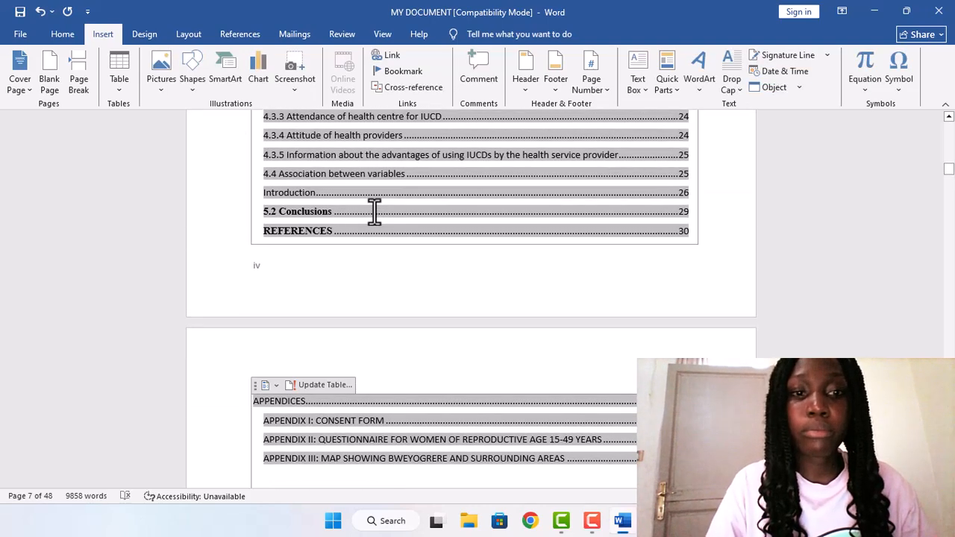
scroll(374, 212, down, 10)
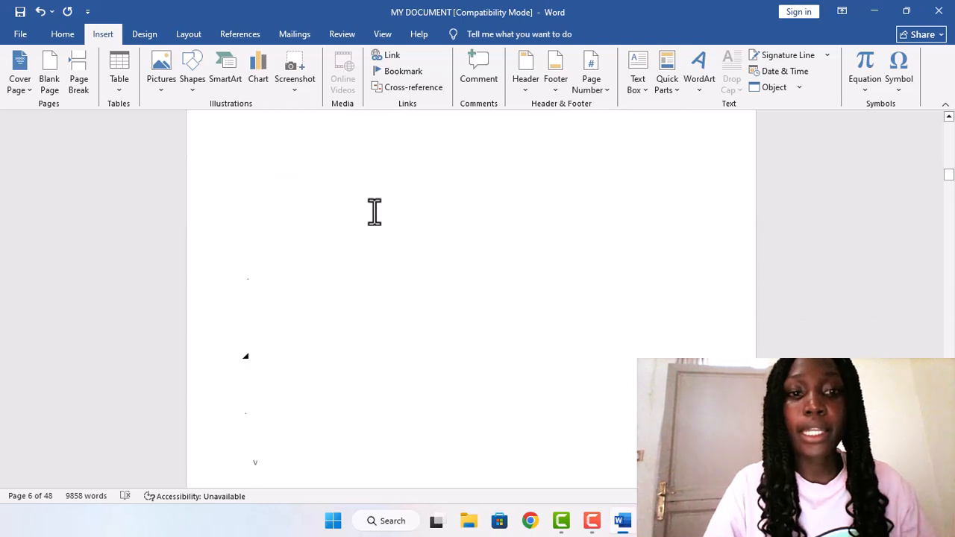
click(276, 330)
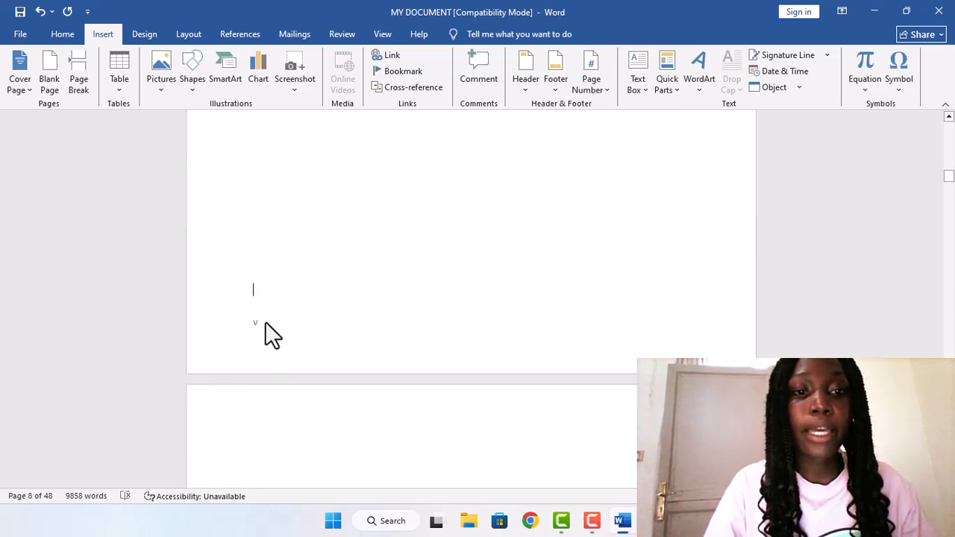
click(44, 80)
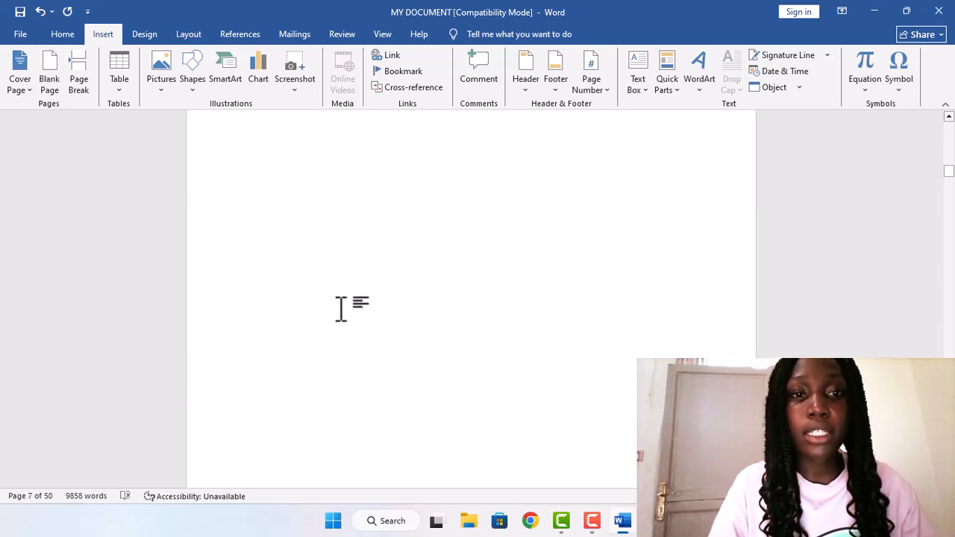
Step: Enter the heading "LIST OF TABLES" on the new blank page before OPERATIONAL DEFINITIONS
scroll(341, 309, up, 5)
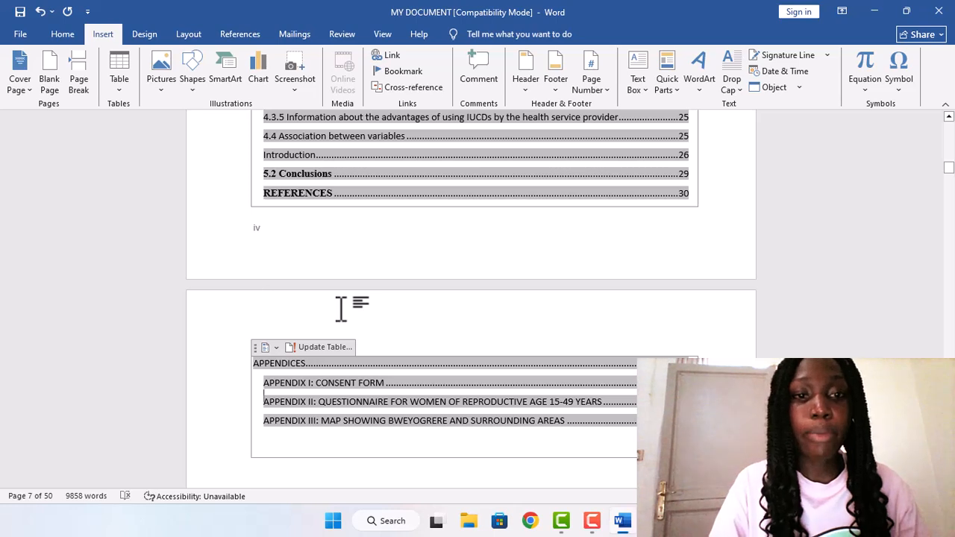
scroll(341, 309, down, 15)
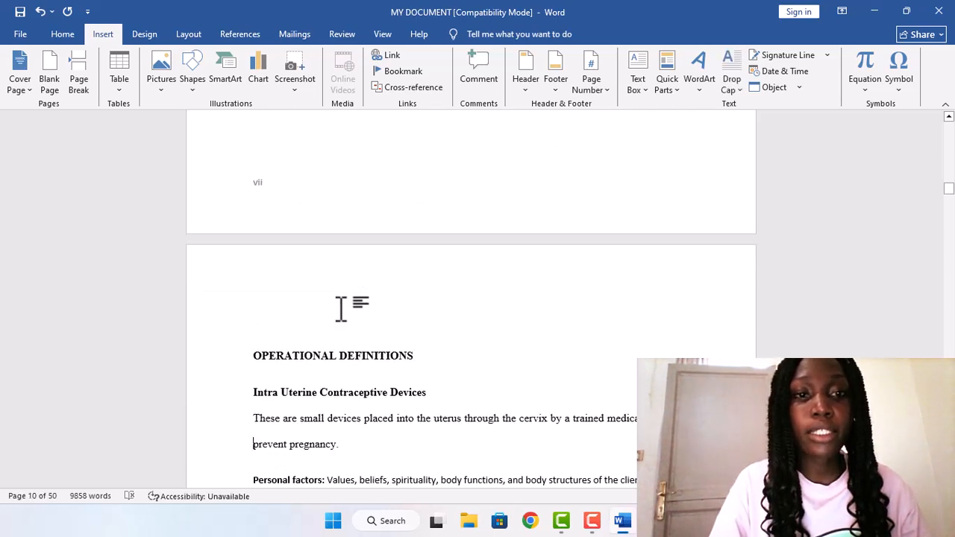
key(Up)
key(Up)
key(Up)
key(Up)
key(Up)
key(Up)
key(Up)
key(Up)
key(Up)
key(Up)
key(Up)
key(Up)
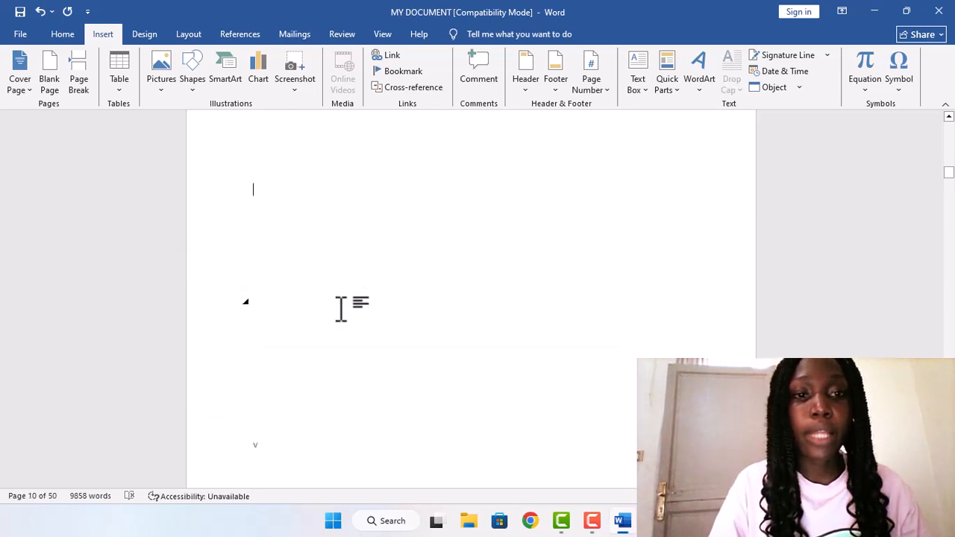
key(Down)
key(Down)
key(Down)
key(Down)
key(Down)
key(Down)
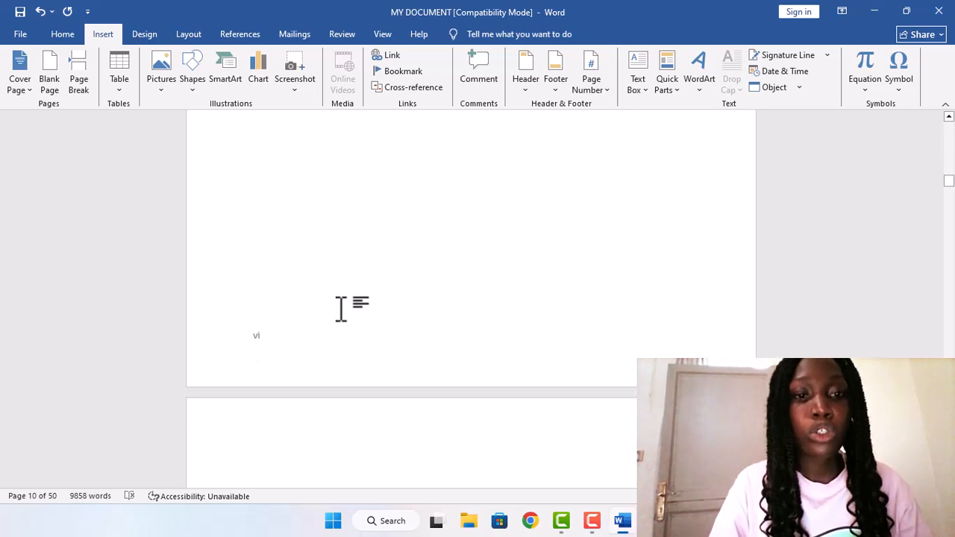
key(Down)
key(Down)
key(Down)
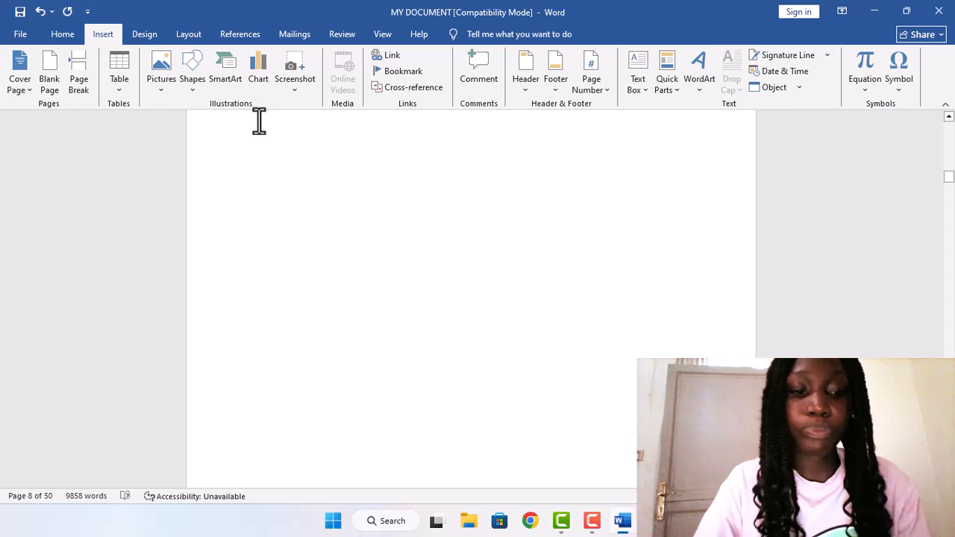
text(LIST OF TABLES)
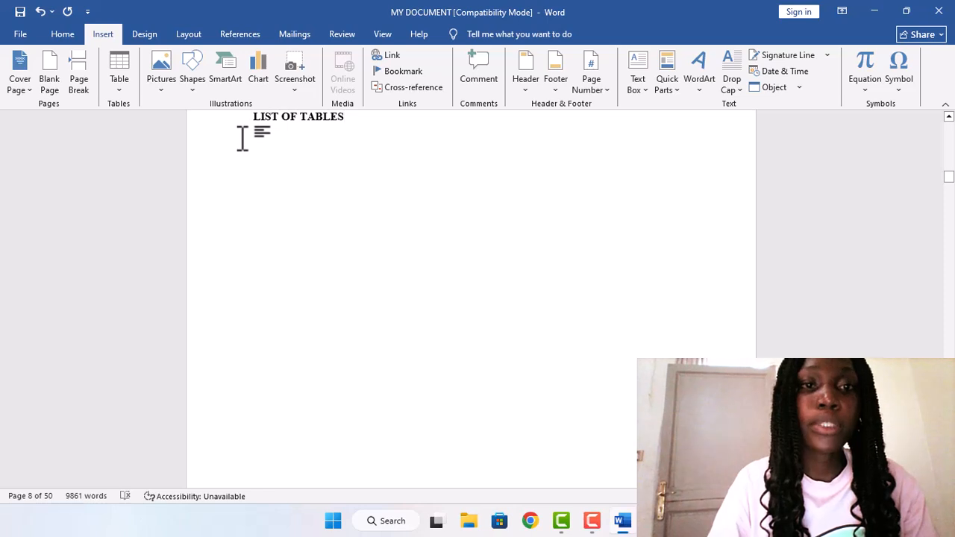
Step: Insert a table of figures with the caption label "TABLE 4." on a new line below the LIST OF TABLES heading
triple_click(243, 142)
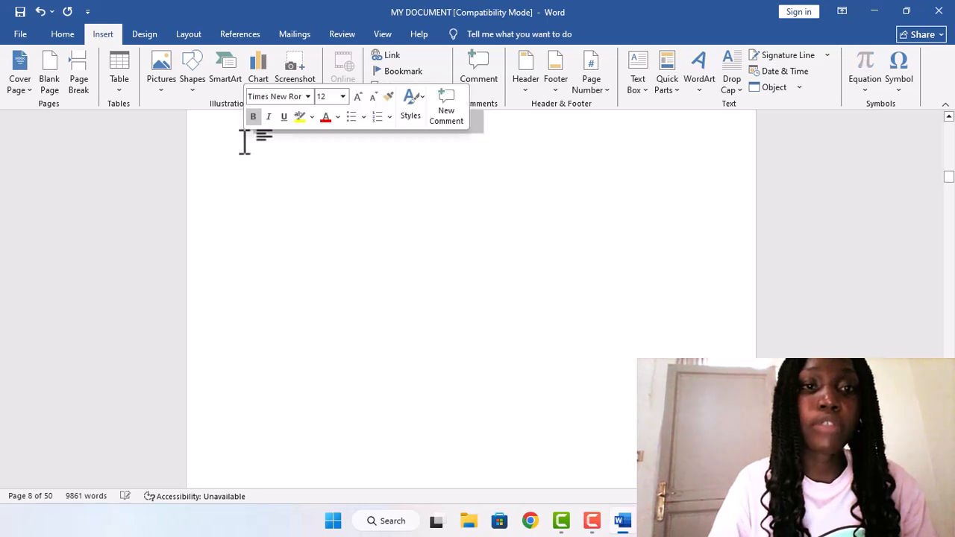
click(301, 156)
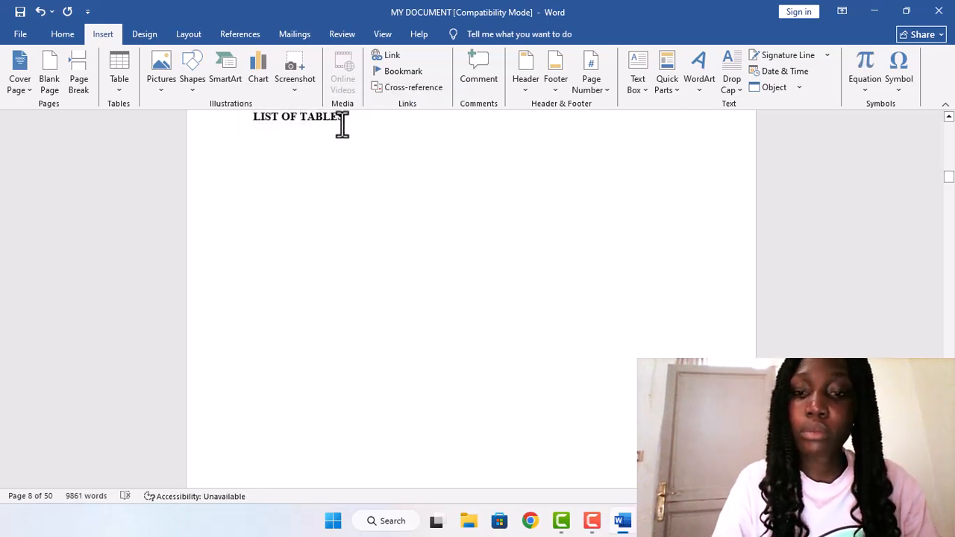
key(Return)
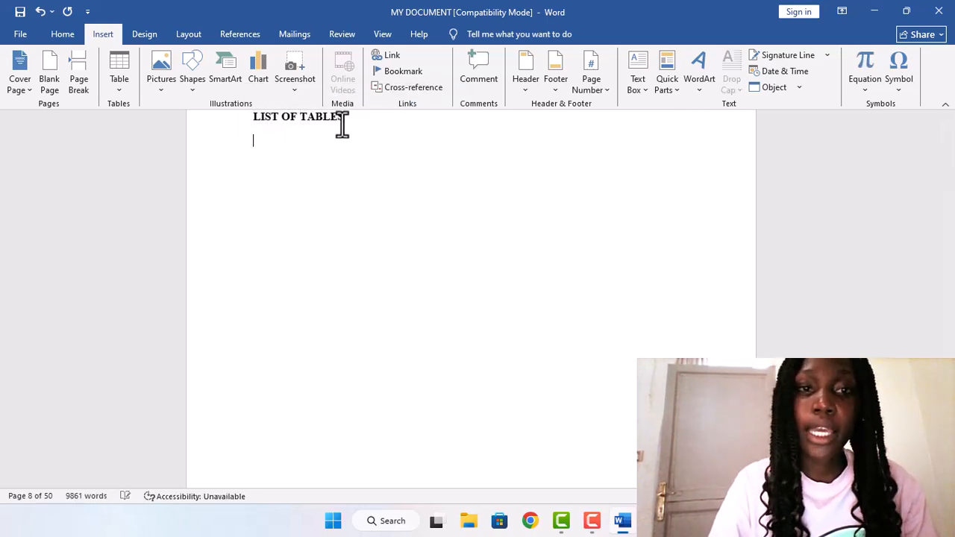
click(251, 34)
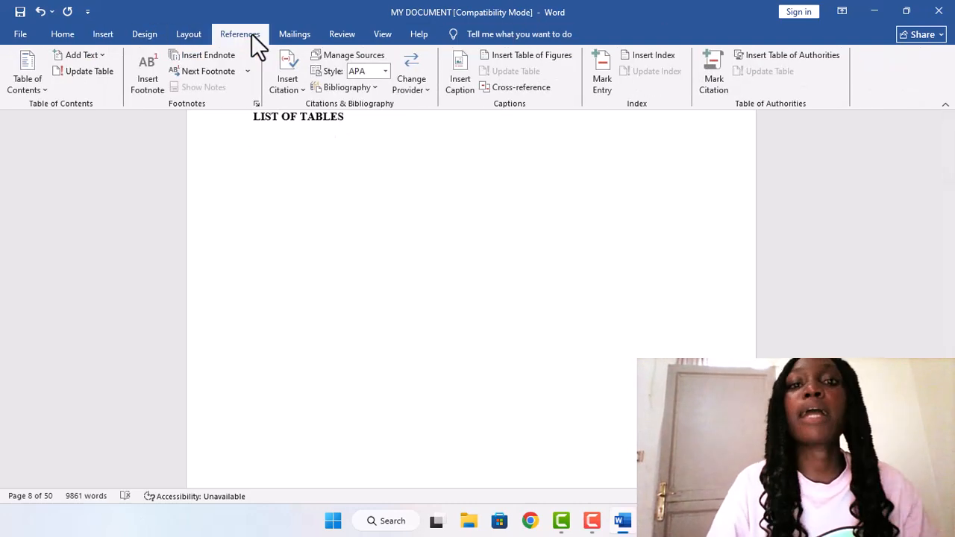
click(546, 55)
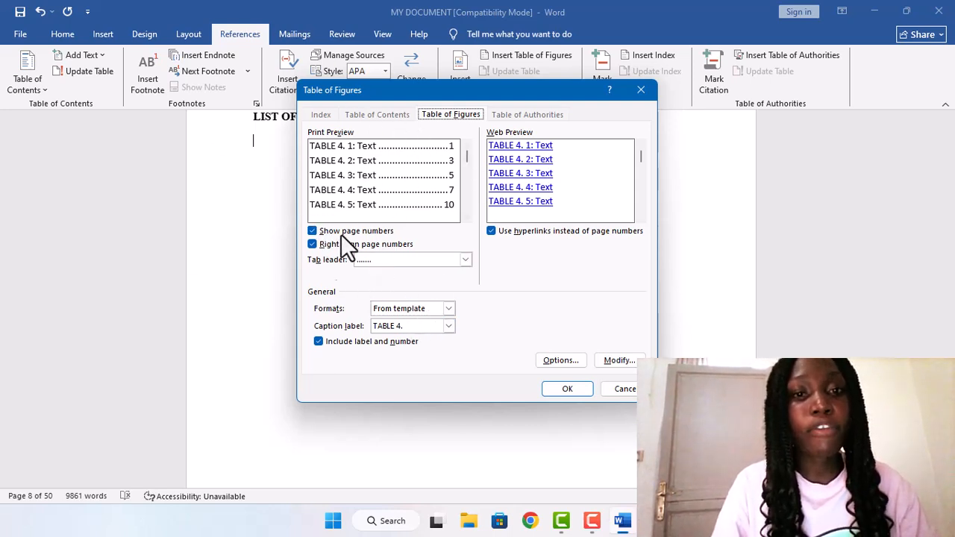
click(449, 327)
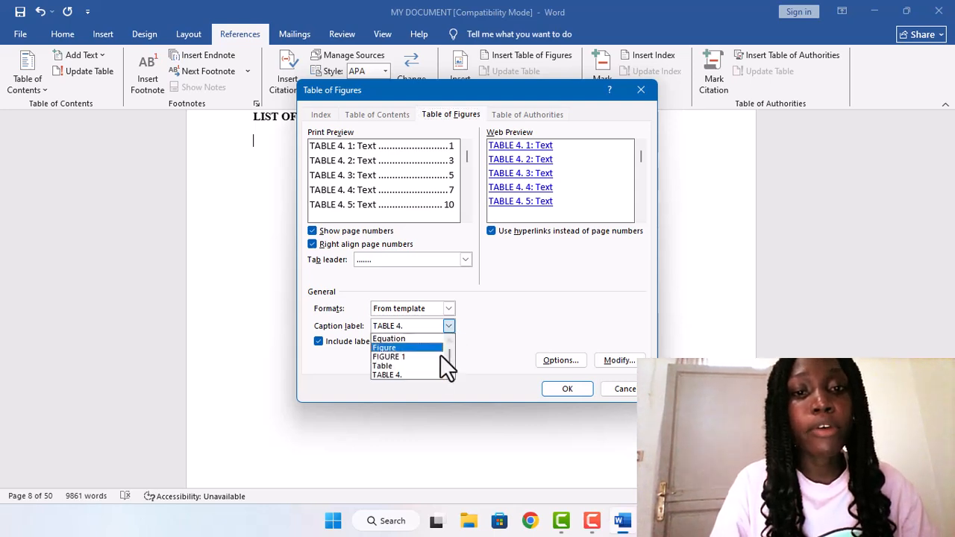
click(420, 376)
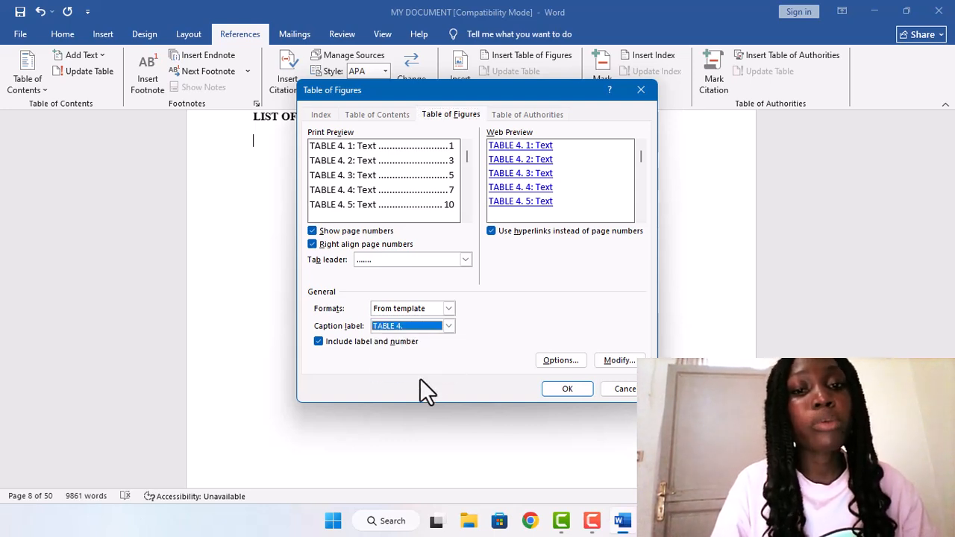
click(571, 388)
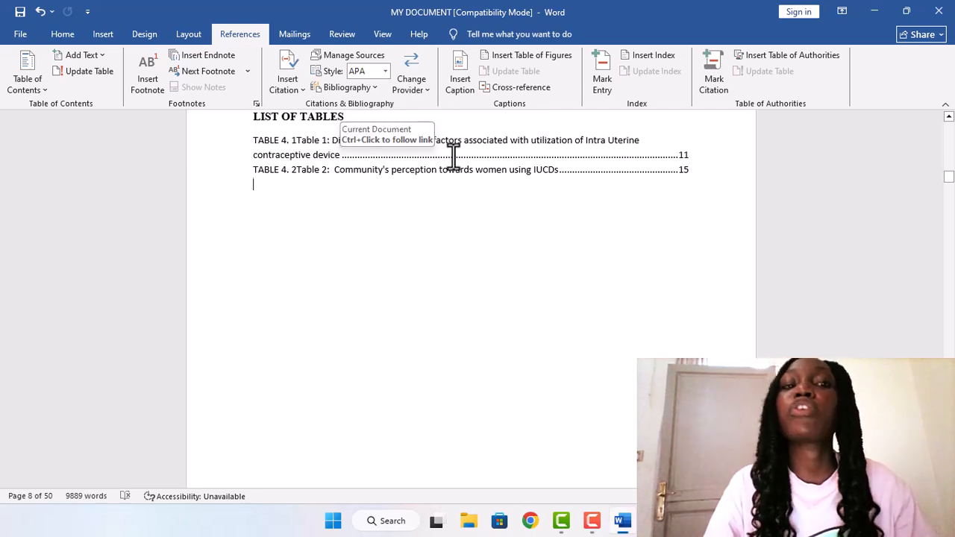
Step: Remove the redundant text "Table 1" from the TABLE 4. 1 caption above the personal factors table, keeping the colon
click(325, 140)
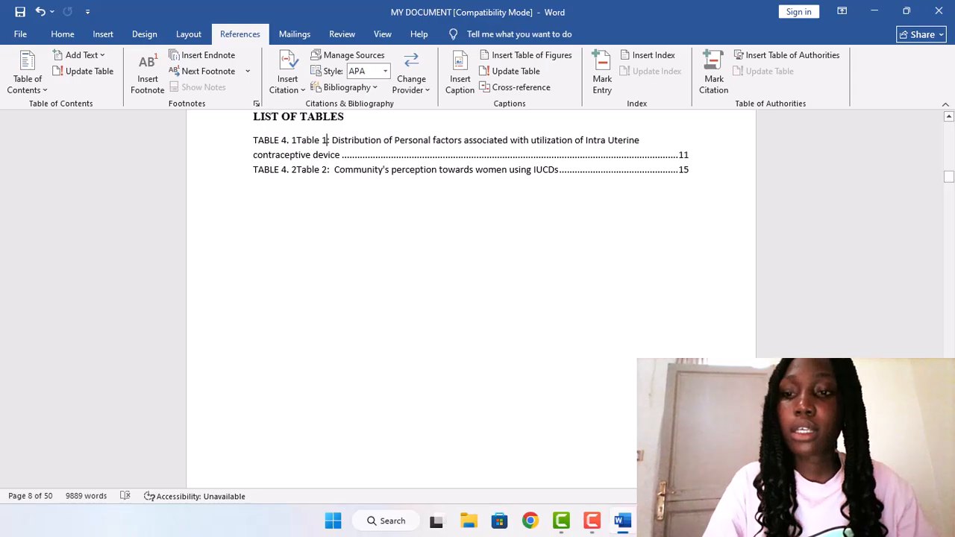
scroll(470, 298, down, 1)
scroll(471, 299, down, 10)
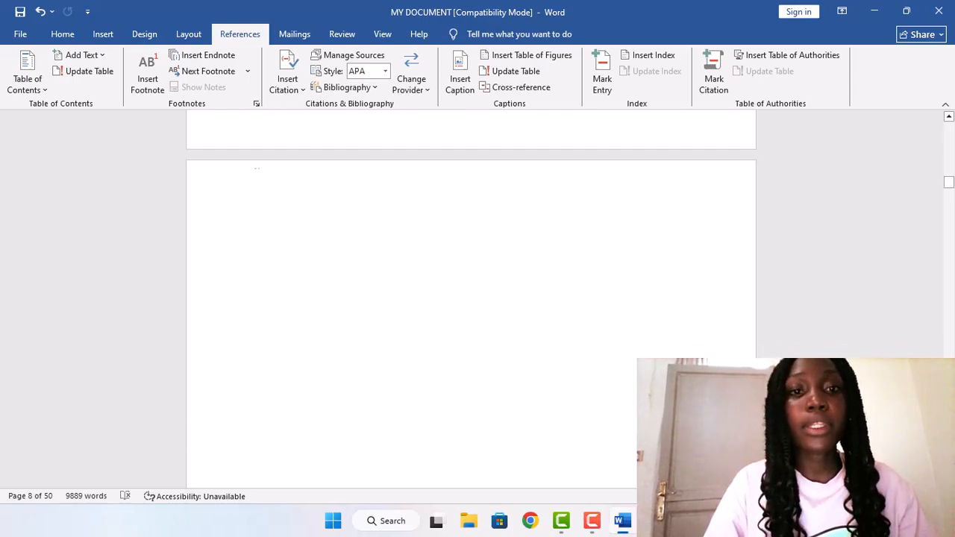
scroll(471, 298, down, 20)
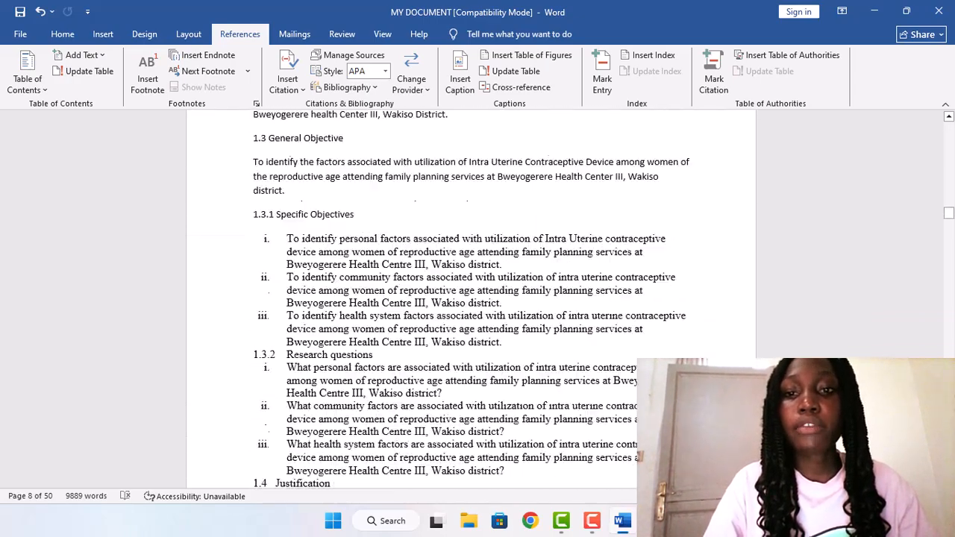
scroll(470, 298, down, 20)
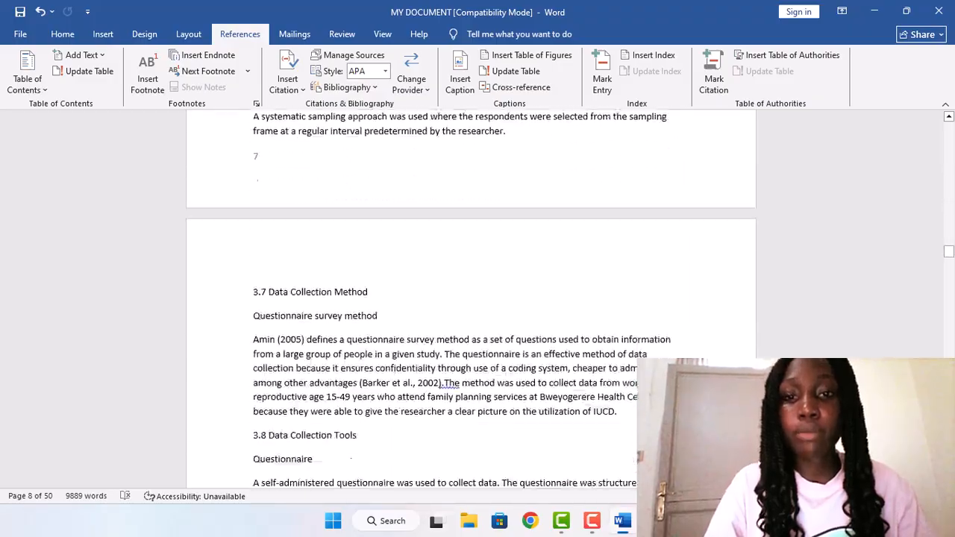
scroll(470, 298, down, 20)
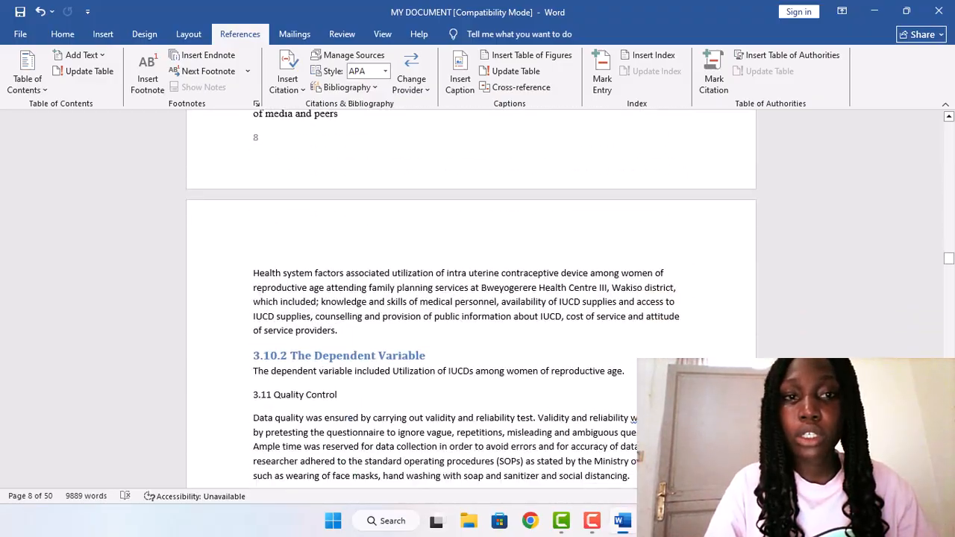
scroll(948, 231, down, 10)
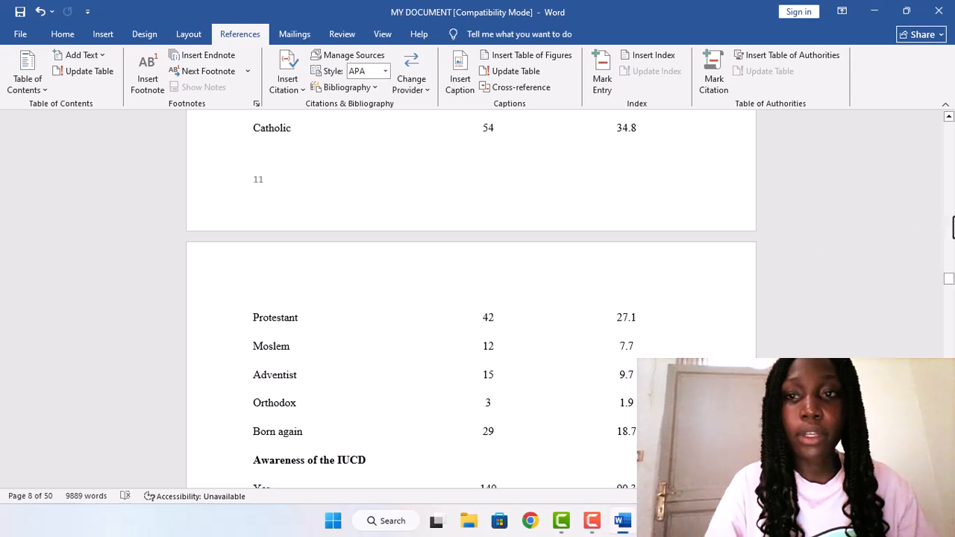
scroll(947, 154, up, 10)
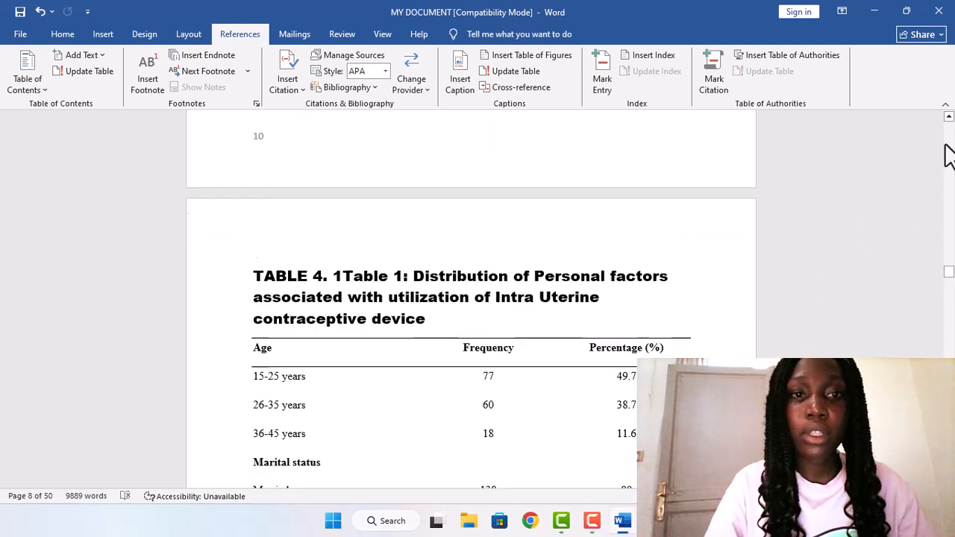
click(401, 305)
key(BackSpace)
key(BackSpace)
key(BackSpace)
key(BackSpace)
key(BackSpace)
key(BackSpace)
key(BackSpace)
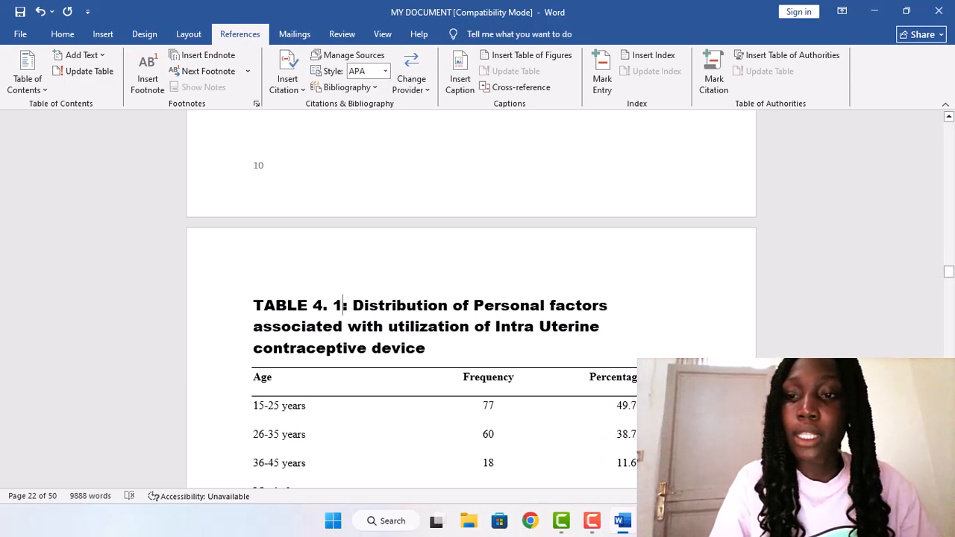
Step: Find the caption of the community's perception table under heading 4.2.1
scroll(343, 294, down, 20)
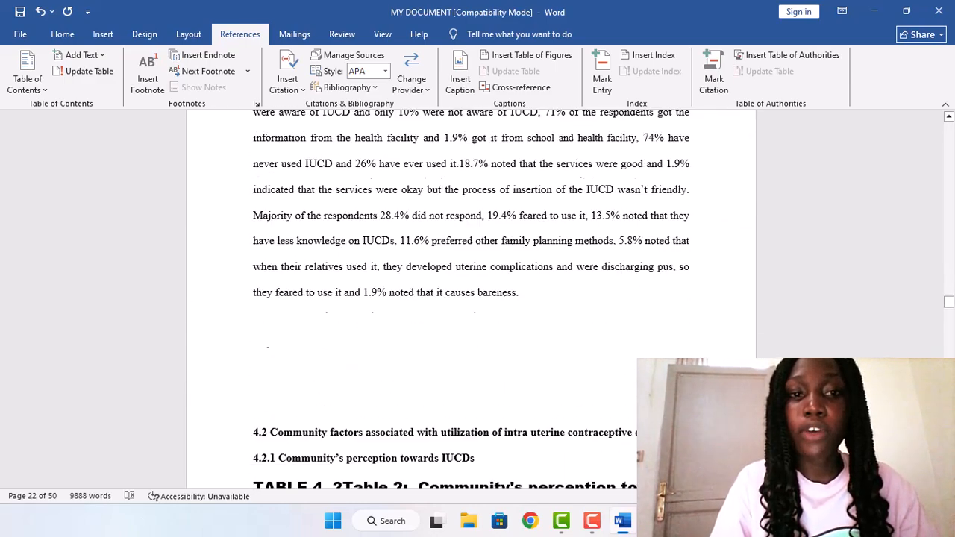
click(949, 117)
click(948, 117)
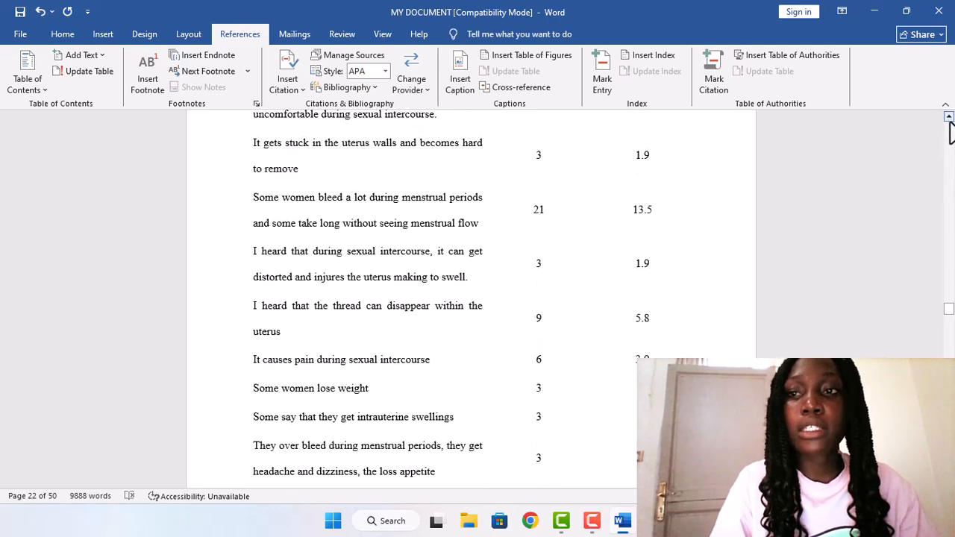
click(948, 117)
click(948, 117)
scroll(950, 143, down, 10)
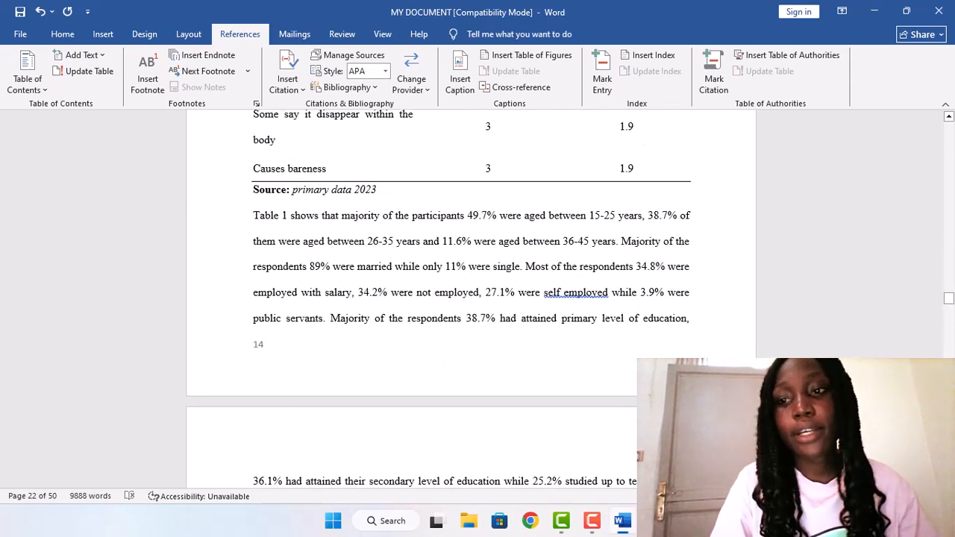
scroll(448, 261, down, 10)
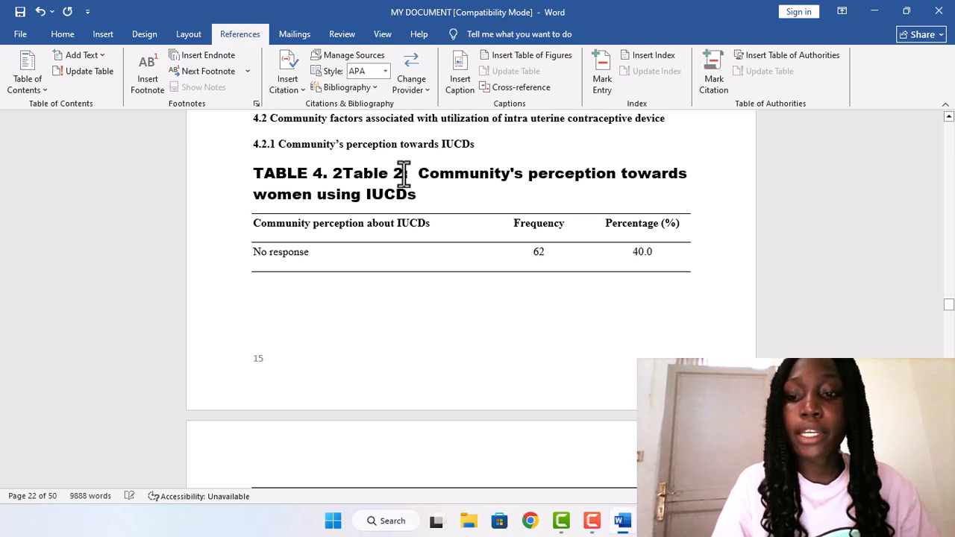
key(Return)
key(Return)
key(Return)
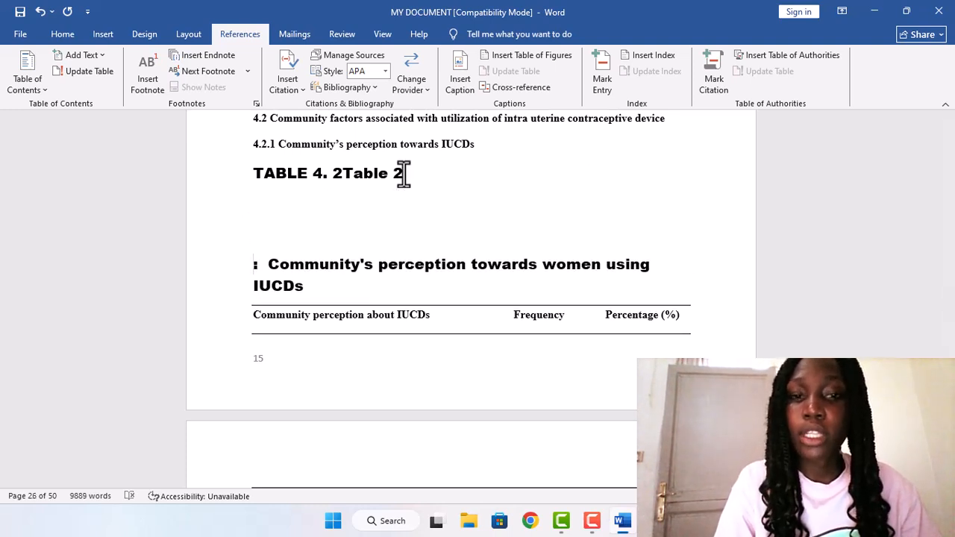
key(Delete)
key(Delete)
key(Delete)
Step: Remove the redundant text "Table 2" from the TABLE 4. 2 caption above the community's perception table, keeping the colon
key(BackSpace)
key(BackSpace)
key(BackSpace)
key(BackSpace)
key(BackSpace)
key(BackSpace)
key(BackSpace)
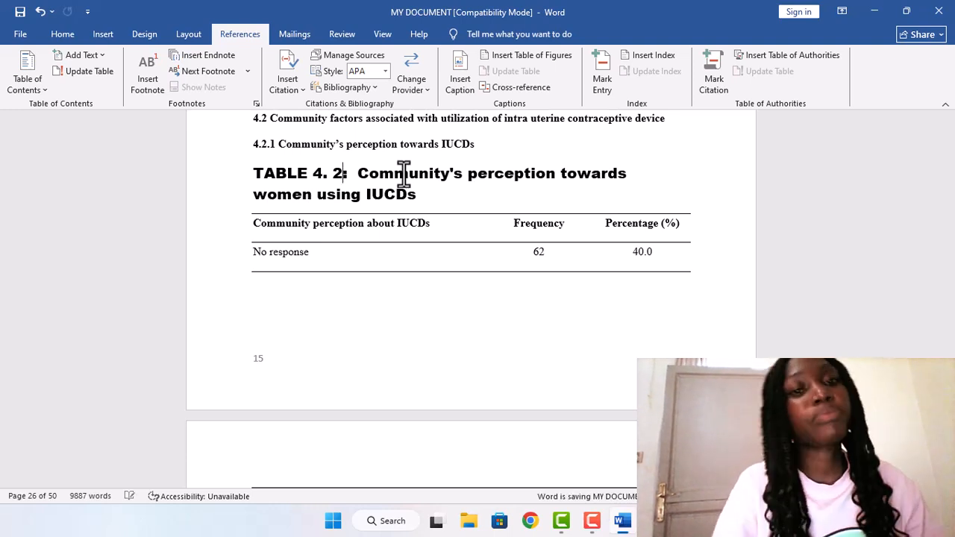
Step: Update the entire table of figures under the LIST OF TABLES heading to match the edited captions
drag(951, 126, 952, 149)
scroll(952, 150, up, 15)
scroll(952, 149, up, 20)
scroll(951, 149, up, 20)
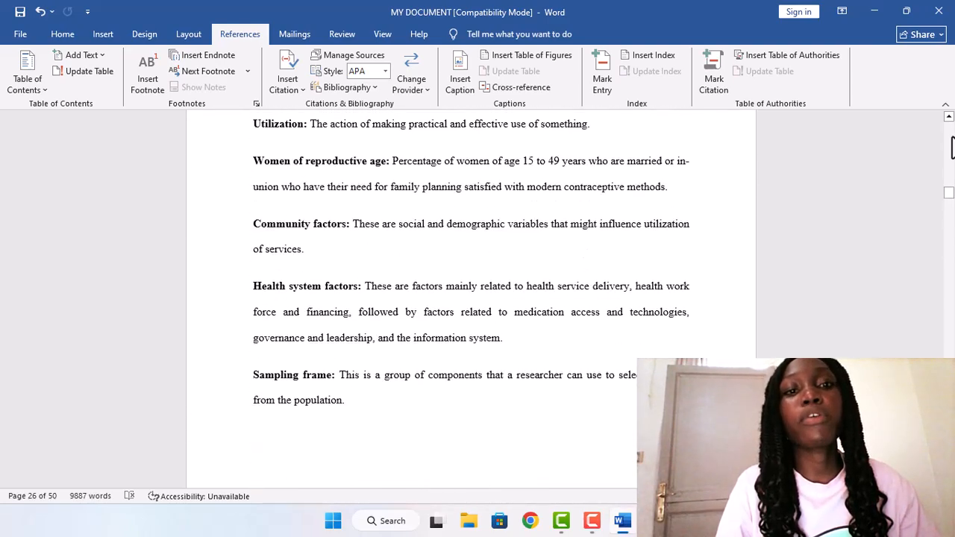
scroll(952, 148, up, 5)
scroll(951, 148, up, 5)
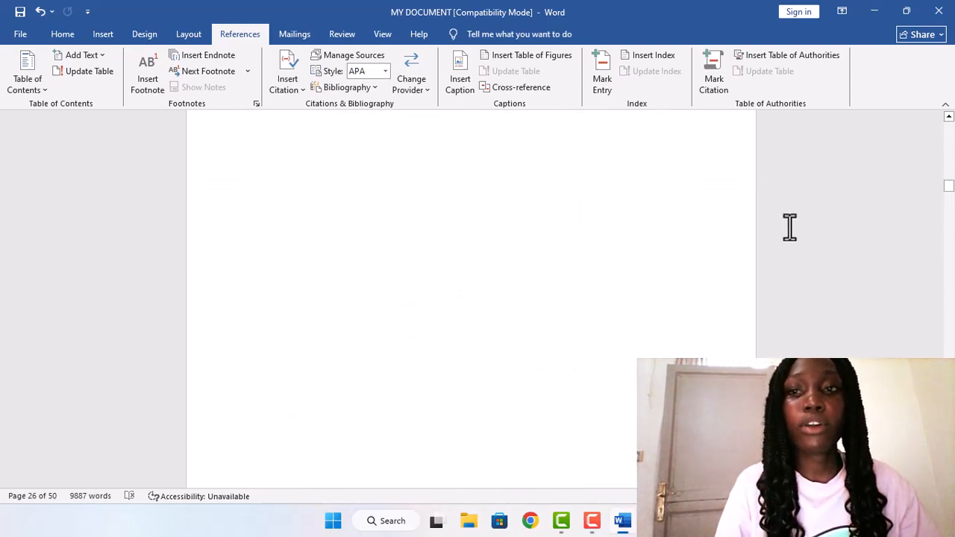
click(951, 116)
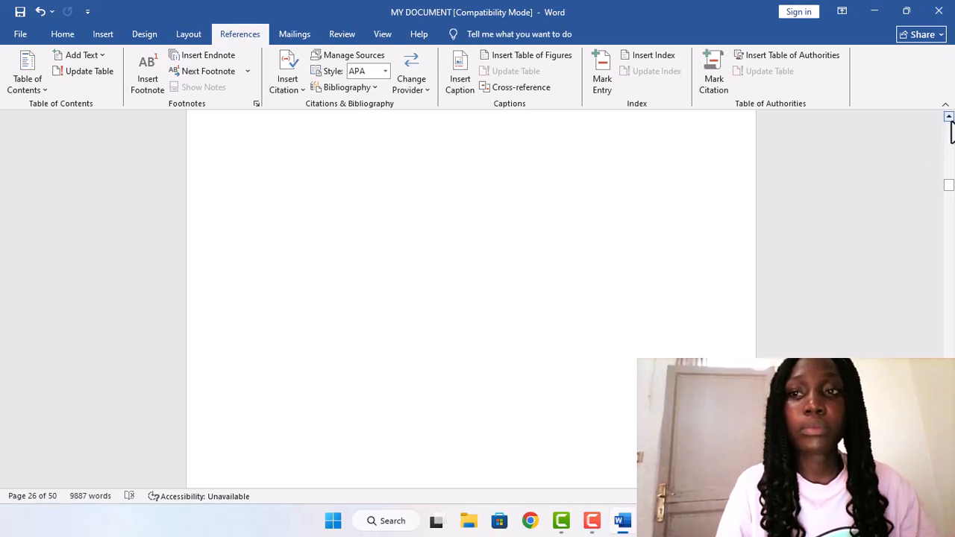
scroll(952, 138, up, 3)
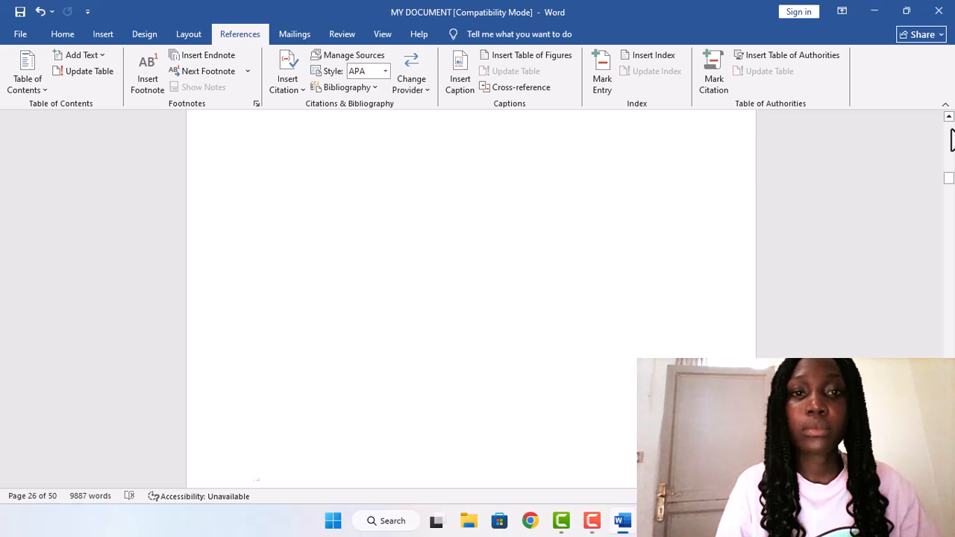
scroll(951, 138, up, 3)
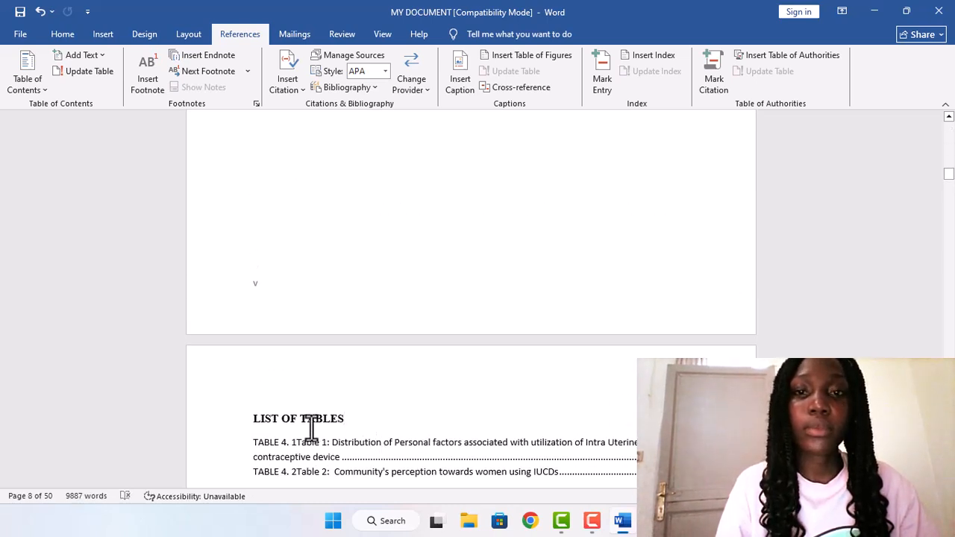
key(Down)
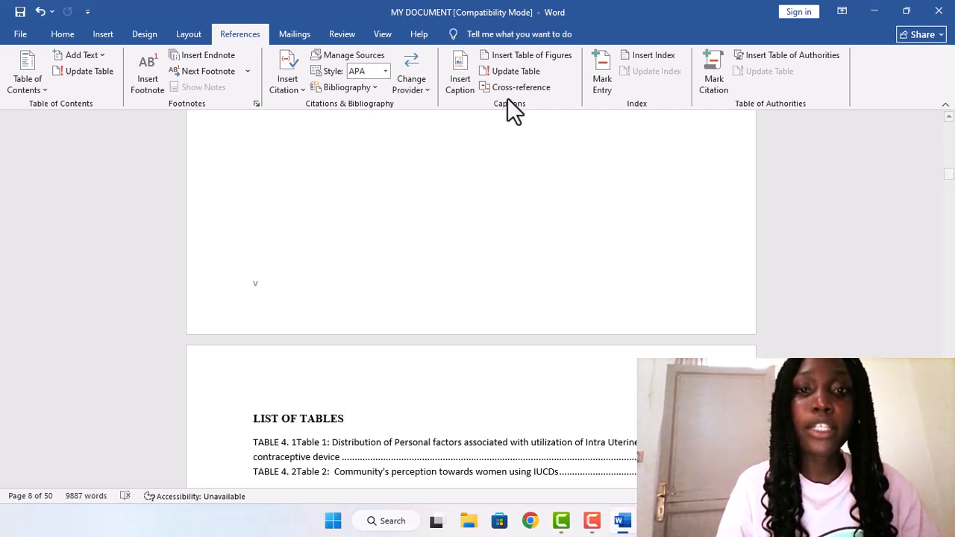
click(278, 442)
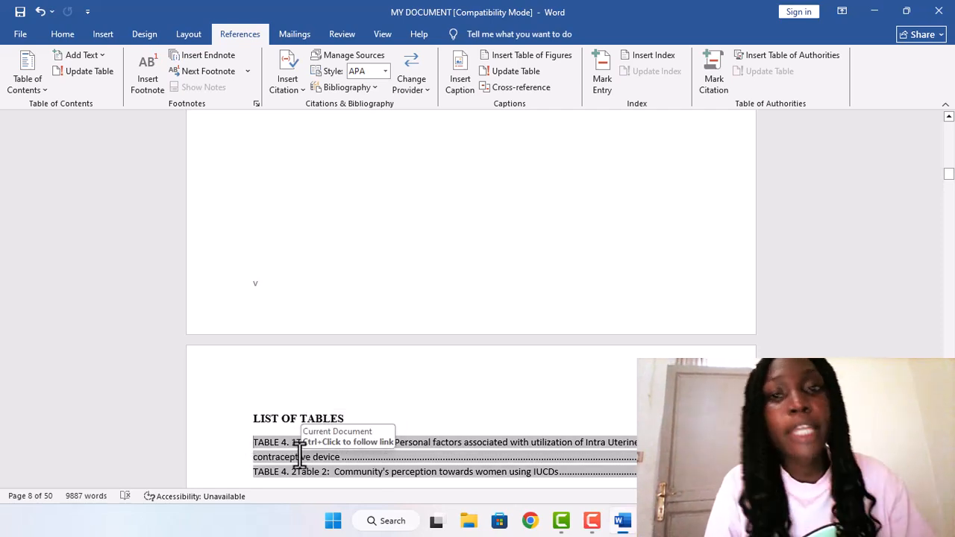
click(498, 71)
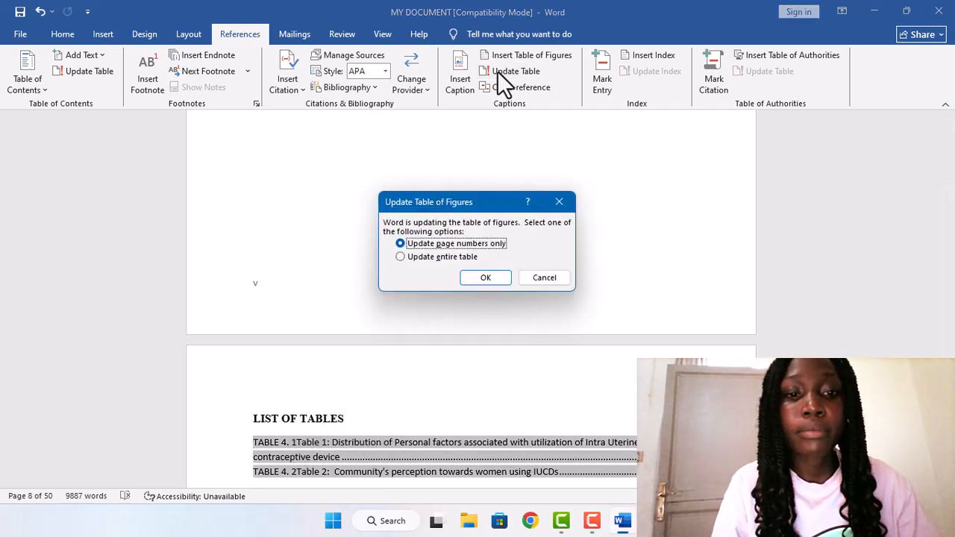
click(459, 254)
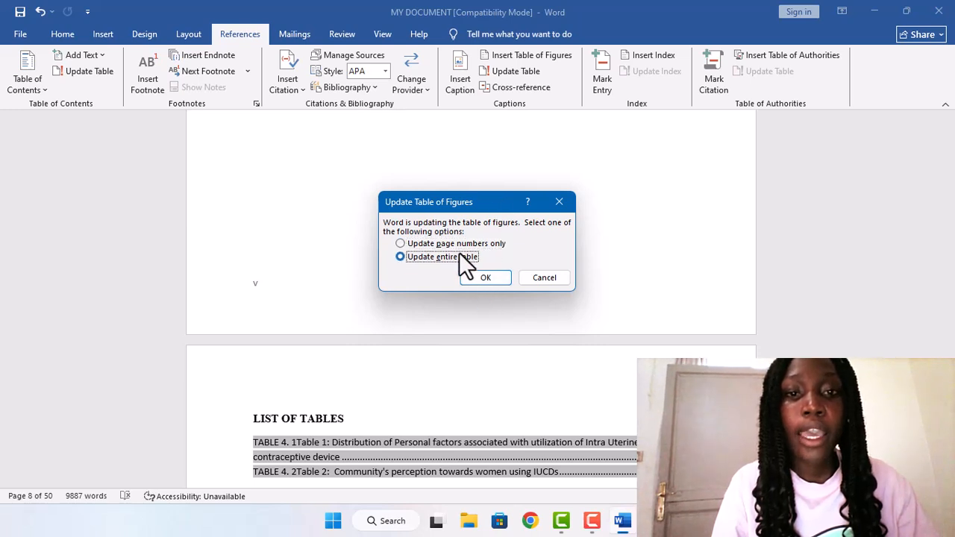
click(476, 274)
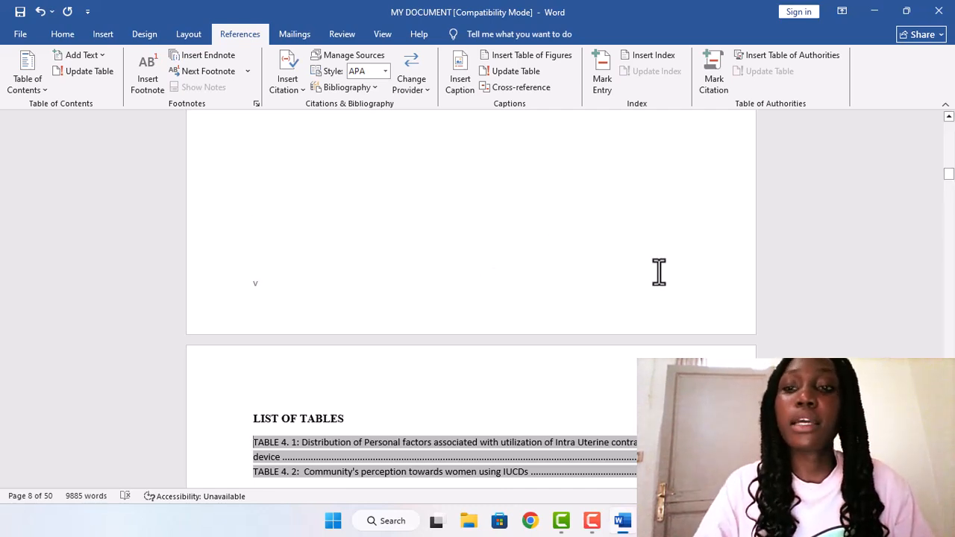
Step: Enter the heading "LIST OF FIGURES." on a new line below the list of tables
click(949, 116)
scroll(949, 116, up, 2)
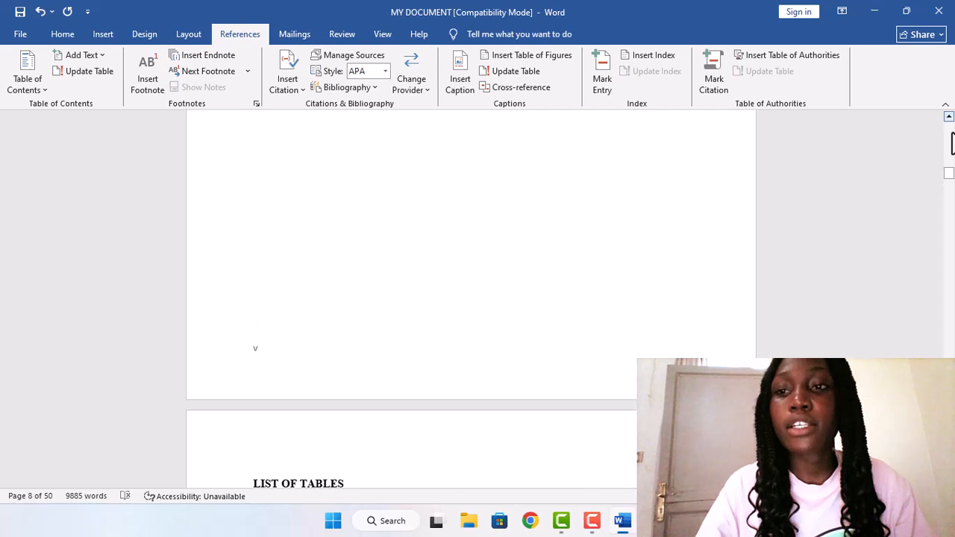
scroll(471, 298, down, 3)
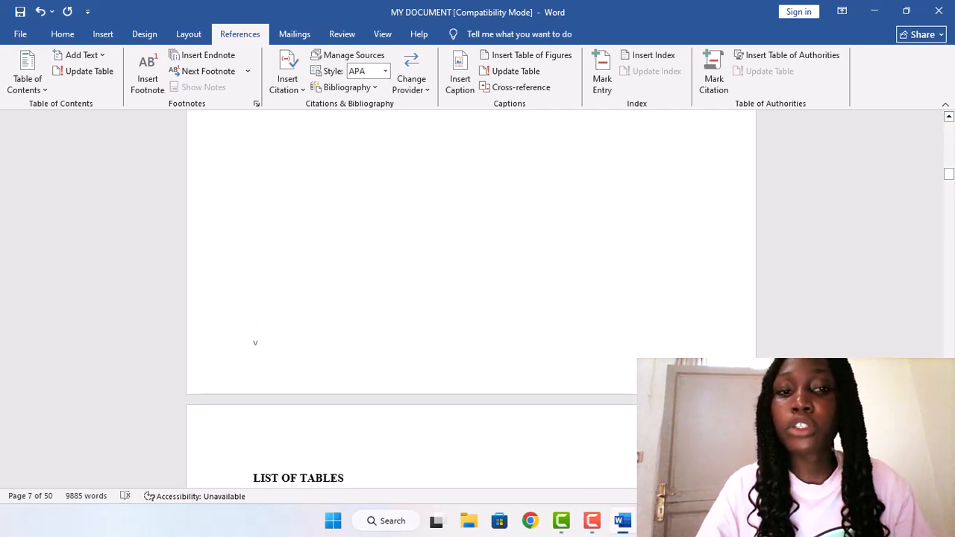
scroll(471, 298, down, 15)
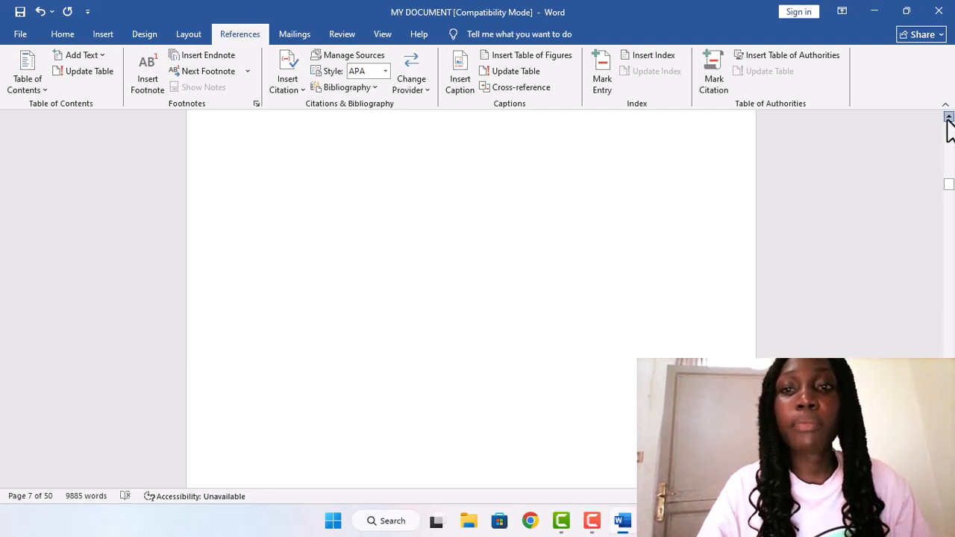
click(948, 118)
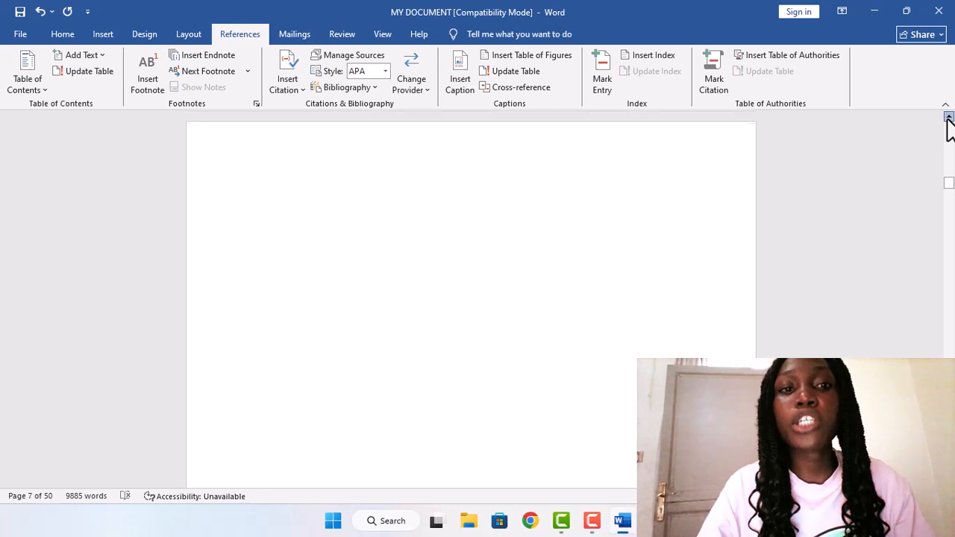
drag(948, 118, 948, 118)
click(587, 251)
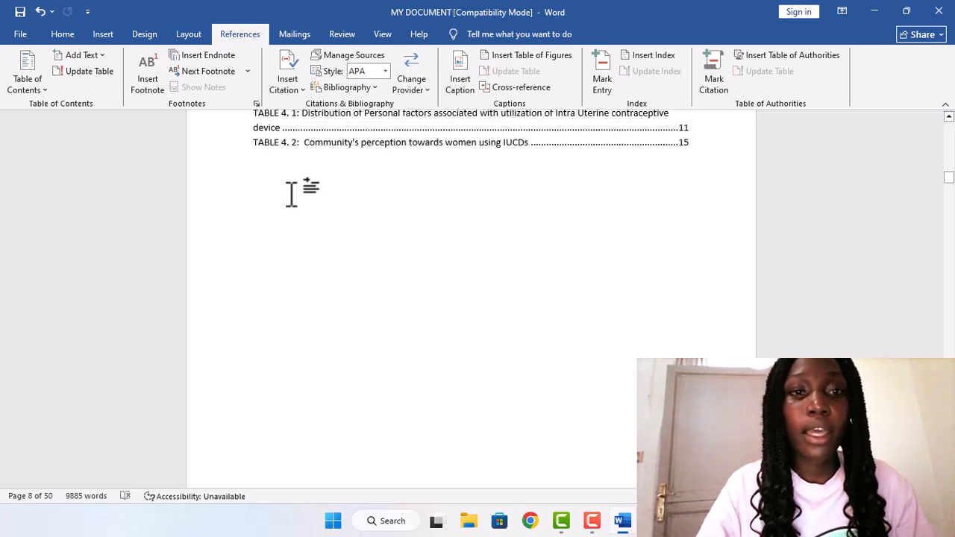
key(Return)
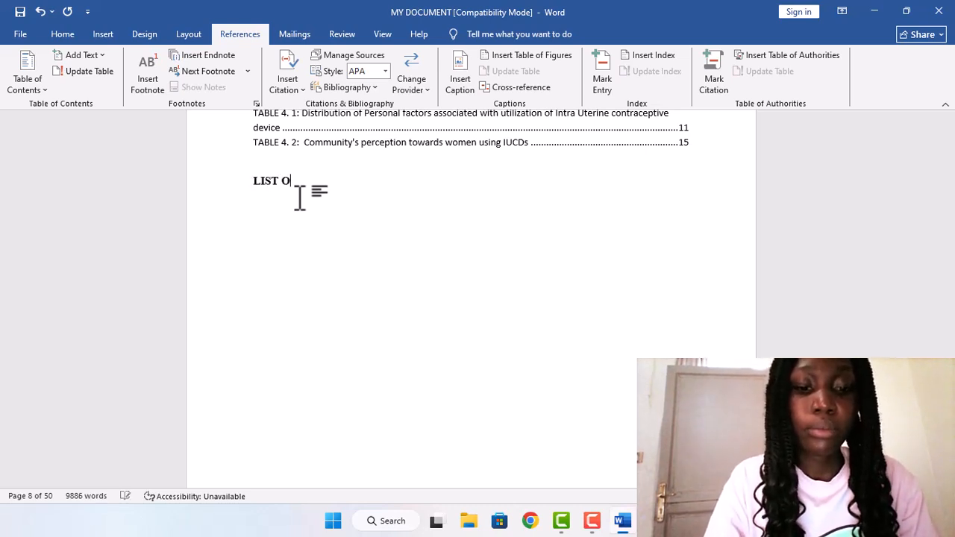
text(LIST OF FIGURES.)
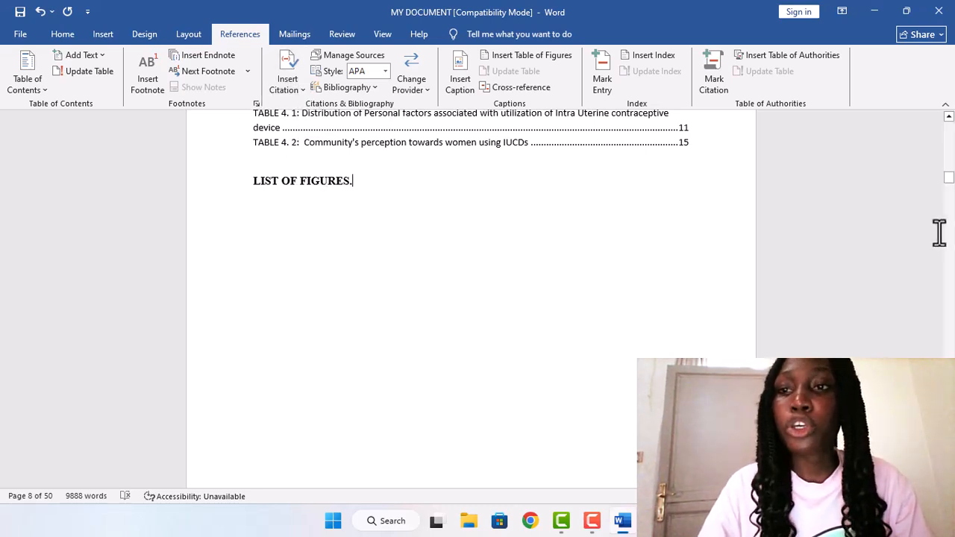
Step: Find the first figure of the report, the pie chart under heading 4.2.2 on encouragement from friends
scroll(951, 254, down, 15)
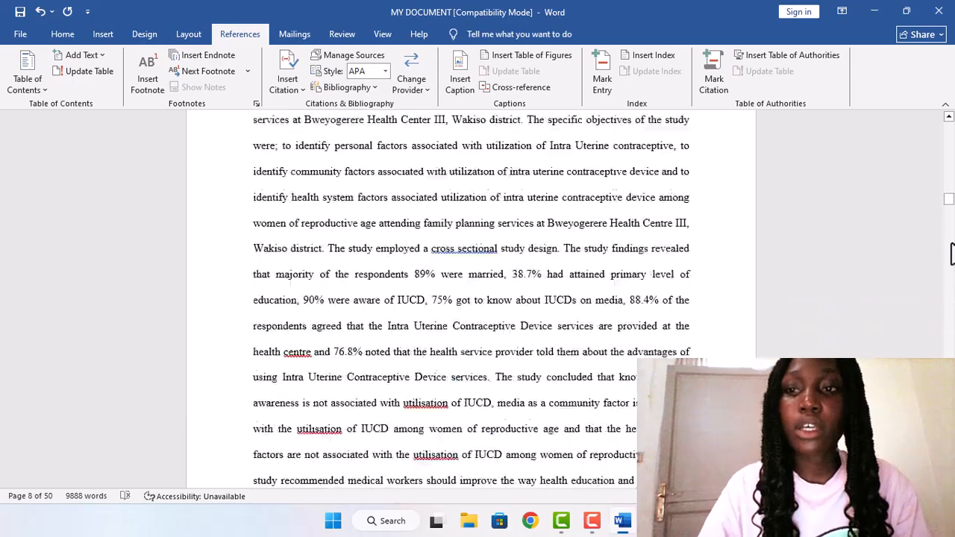
scroll(952, 254, down, 20)
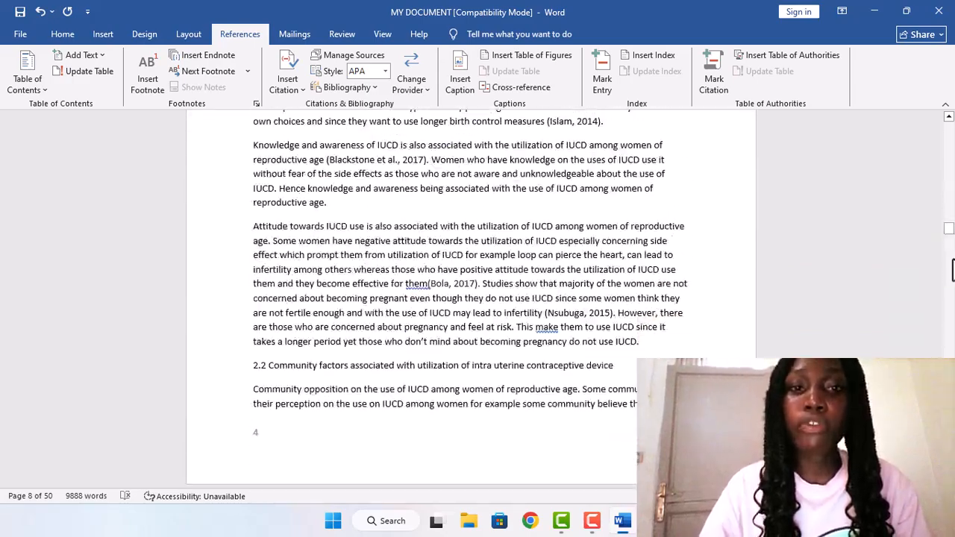
scroll(952, 276, down, 20)
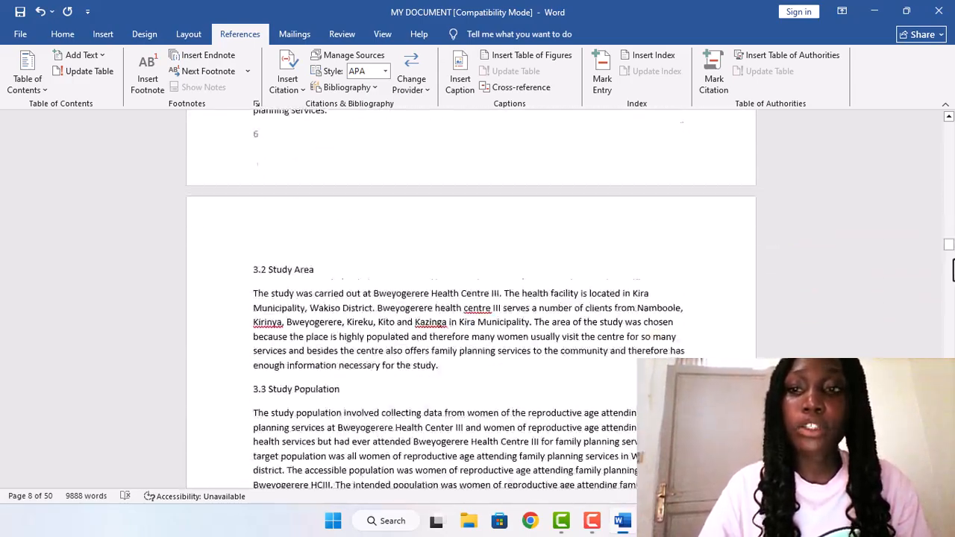
scroll(953, 293, down, 20)
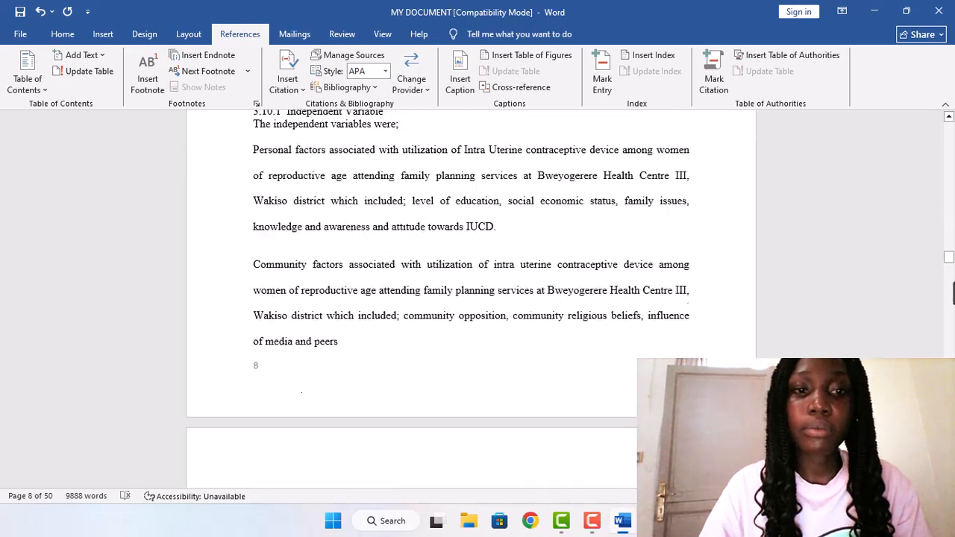
scroll(953, 294, down, 15)
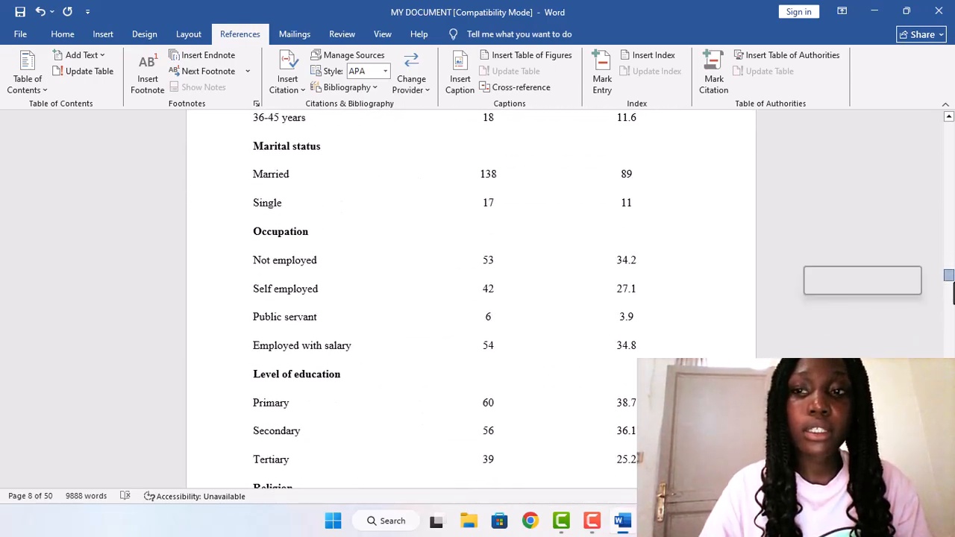
scroll(953, 299, down, 8)
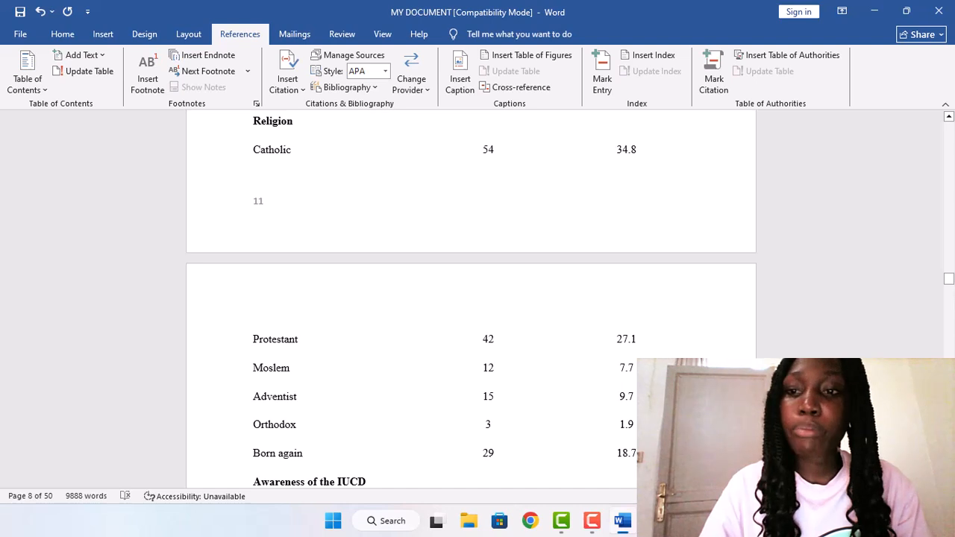
scroll(471, 298, down, 2)
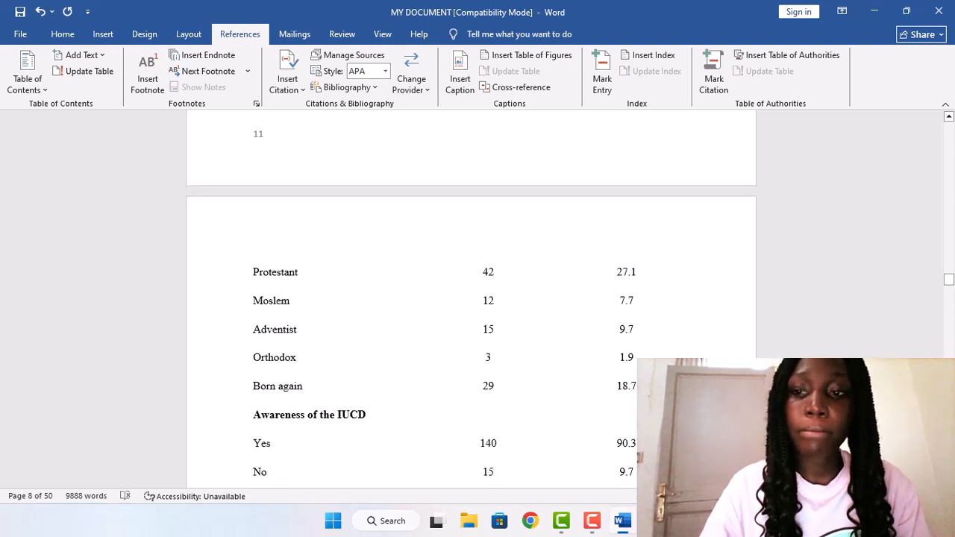
scroll(471, 299, down, 5)
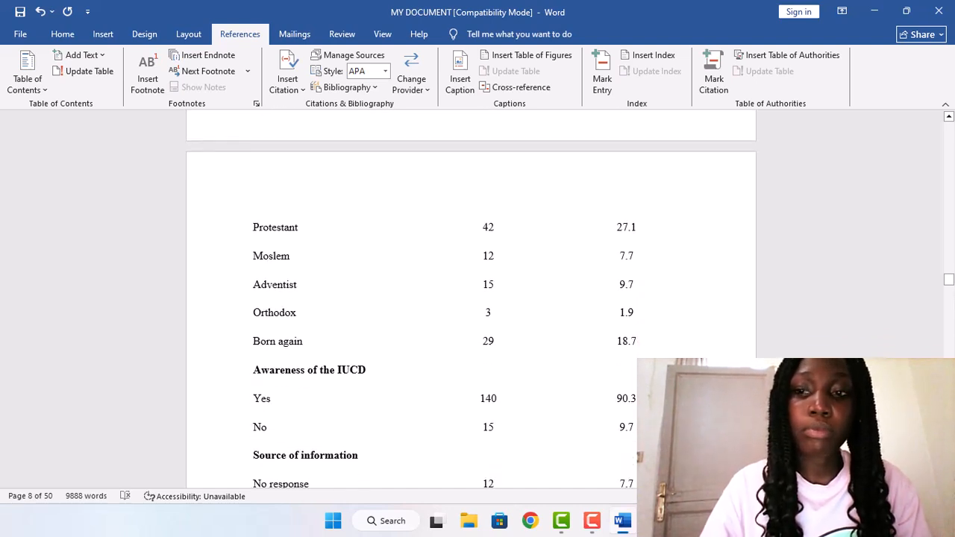
scroll(471, 299, down, 20)
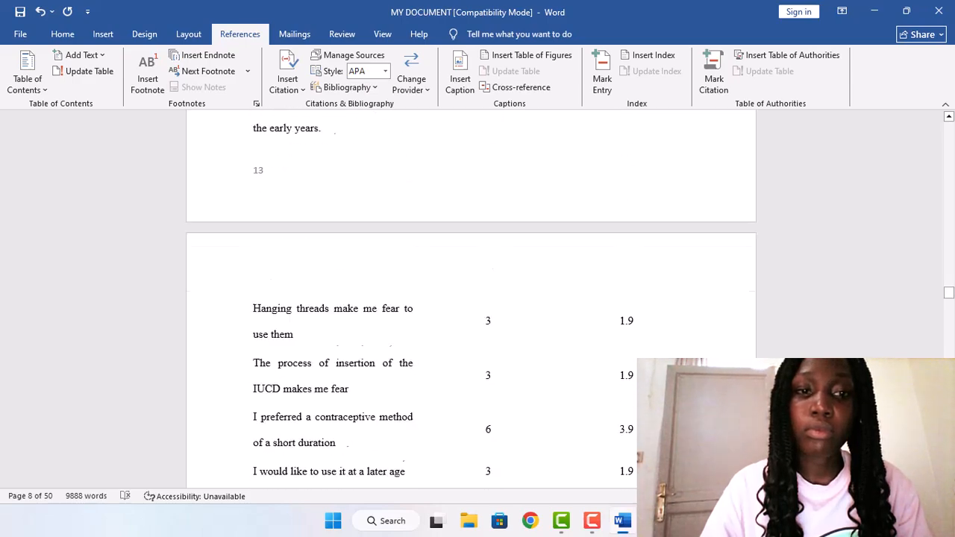
scroll(471, 299, down, 20)
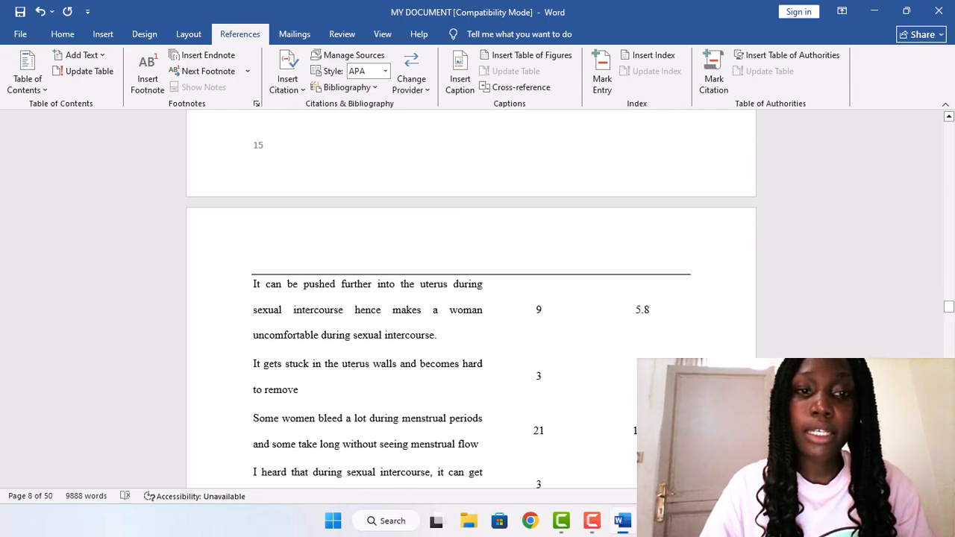
scroll(471, 298, down, 20)
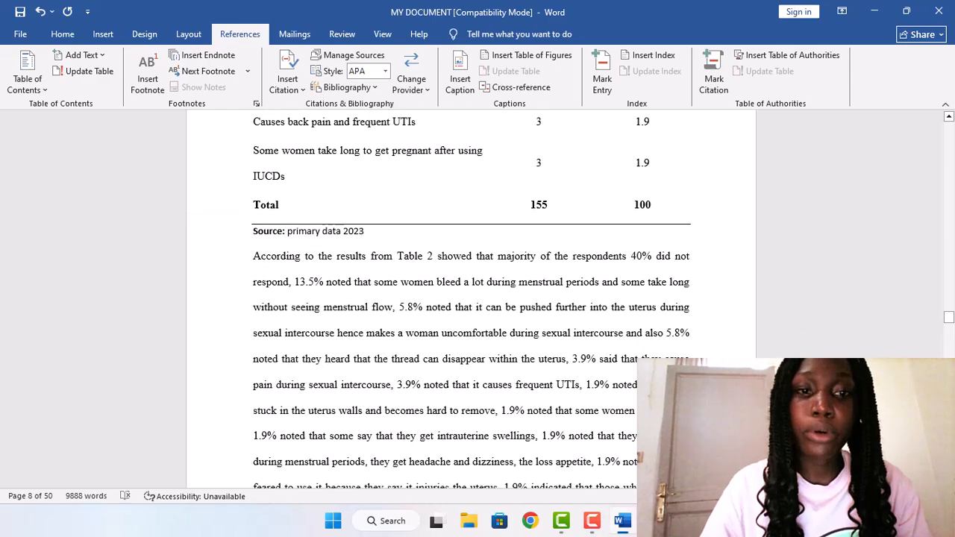
scroll(861, 323, down, 10)
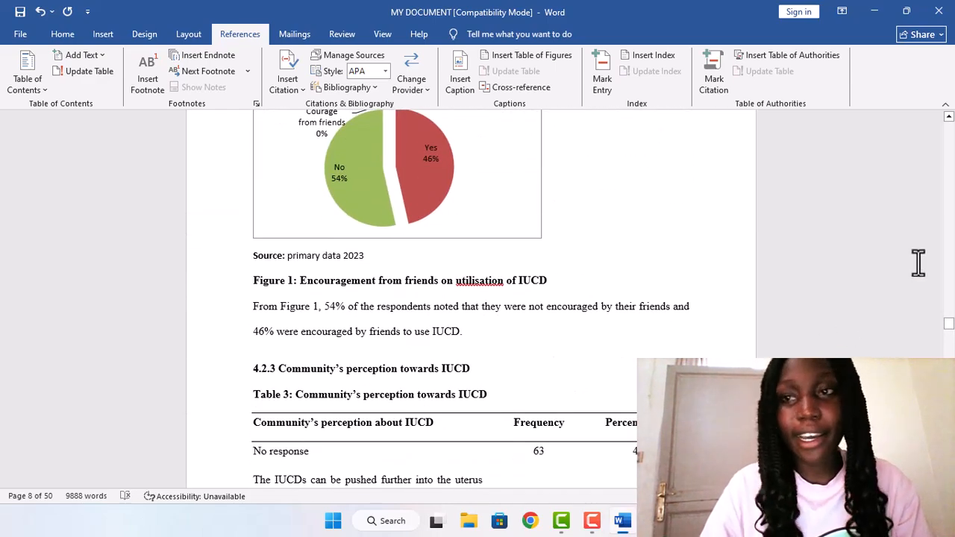
click(949, 117)
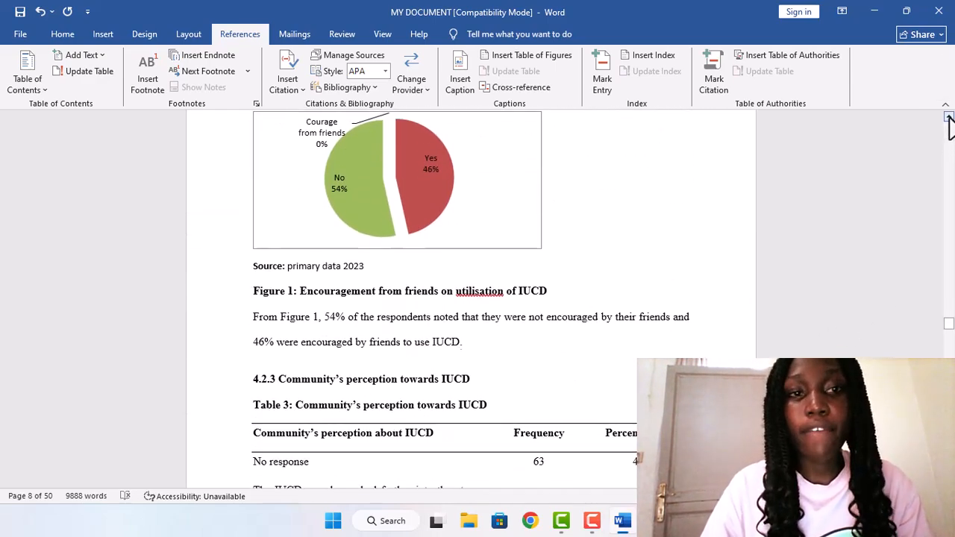
click(949, 118)
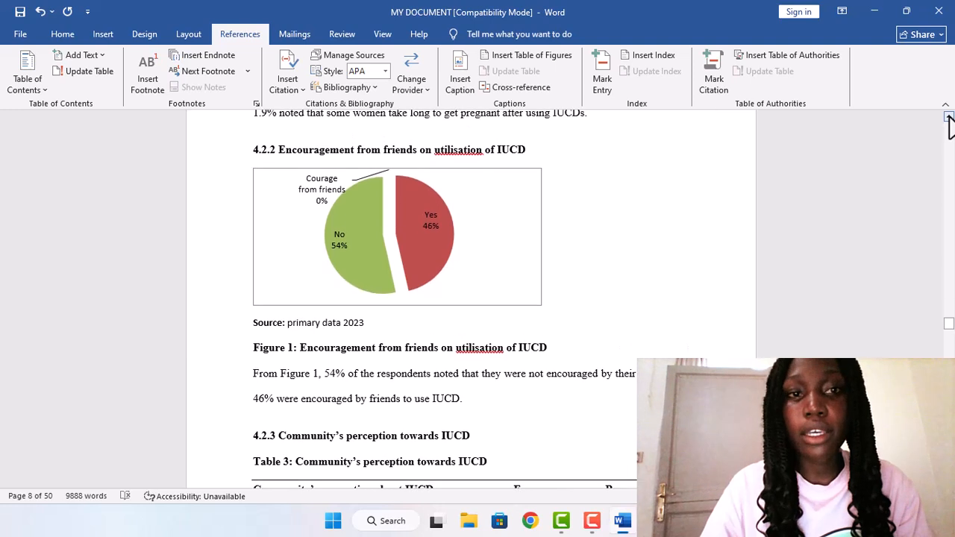
Step: Insert a caption with the new label "FIGURE 4" at the start of the 4.2.2 heading above the pie chart
click(253, 149)
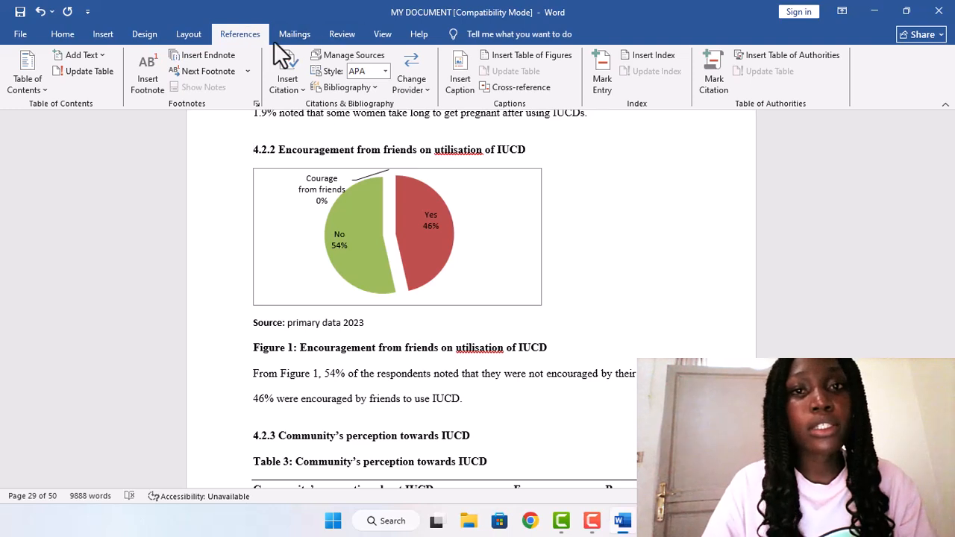
click(452, 90)
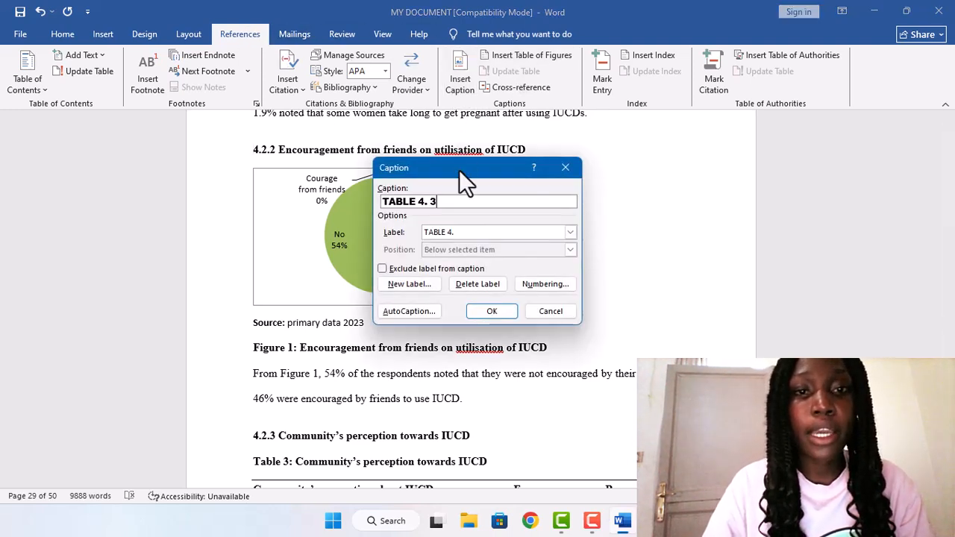
click(571, 233)
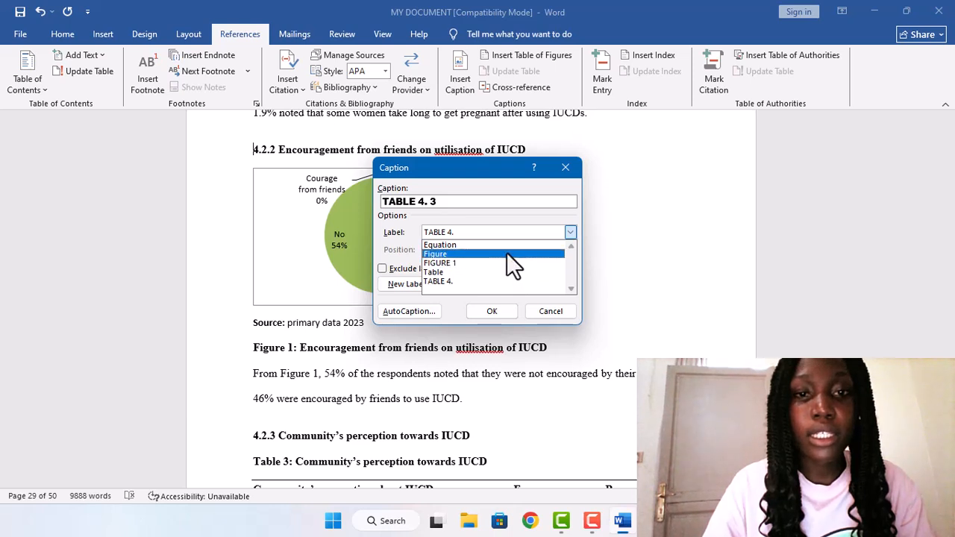
click(507, 254)
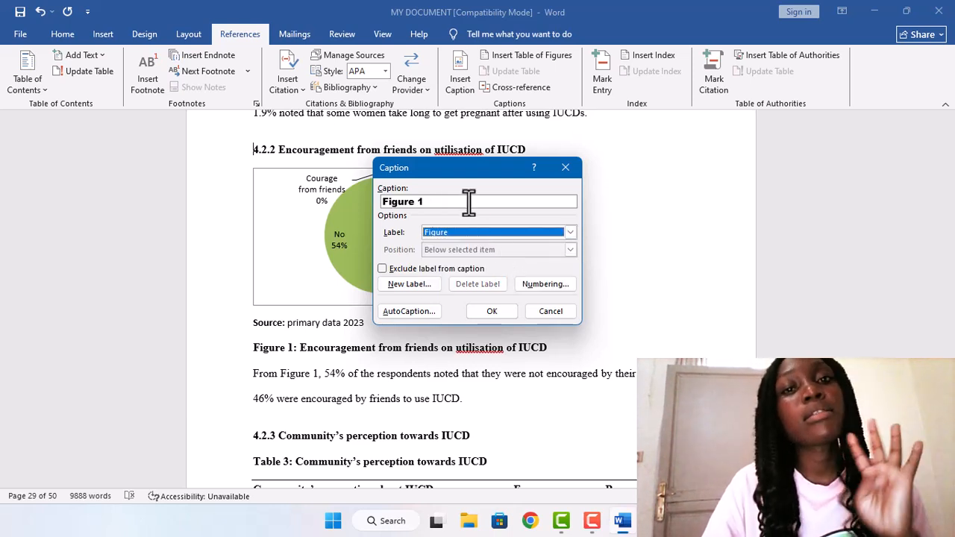
click(416, 284)
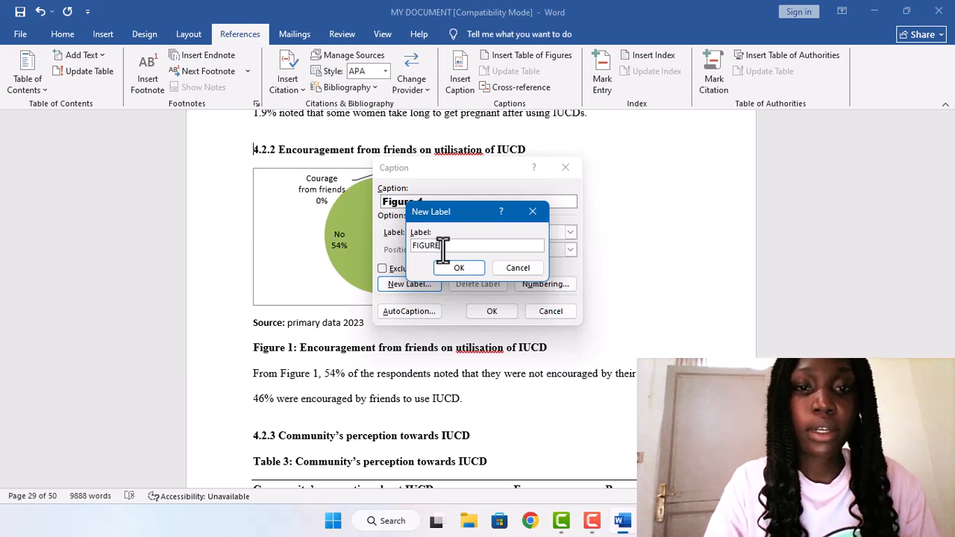
text(FIGURE)
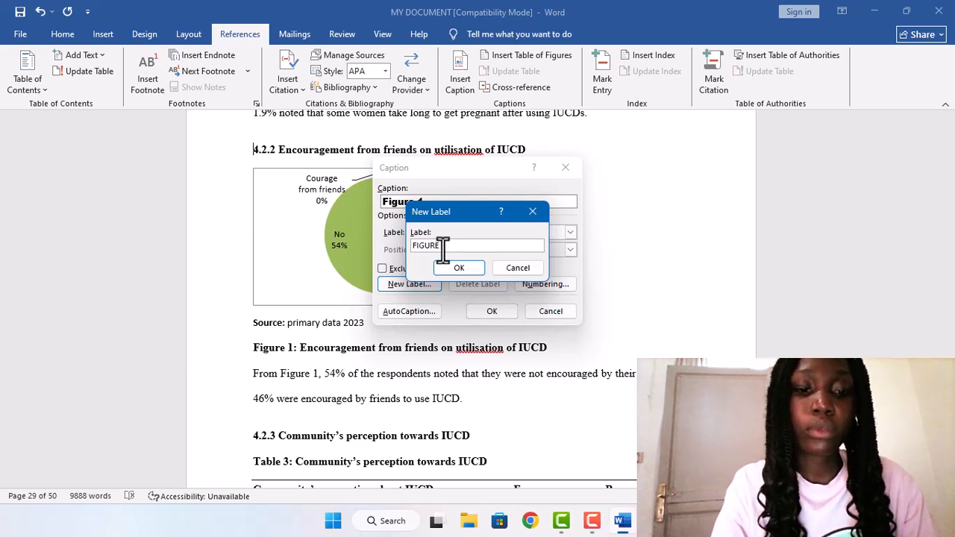
text( 4)
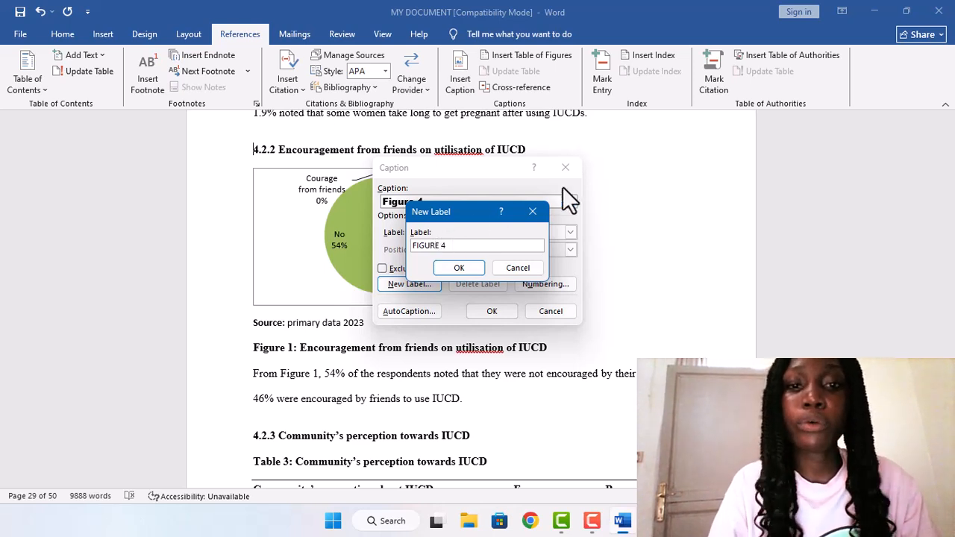
click(461, 268)
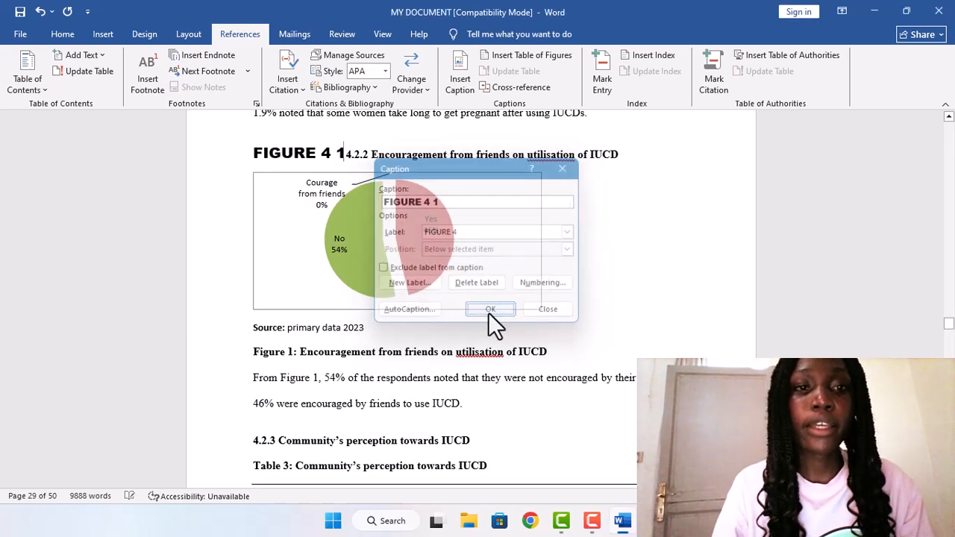
click(491, 312)
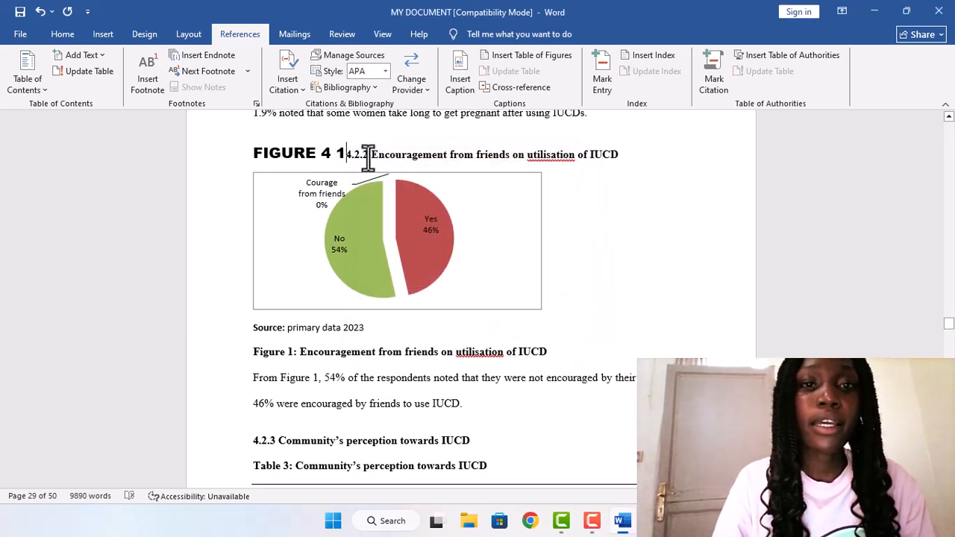
Step: Remove the number "4.2.2" from the heading line above the pie chart, keeping the title text
key(BackSpace)
key(BackSpace)
key(BackSpace)
key(BackSpace)
key(BackSpace)
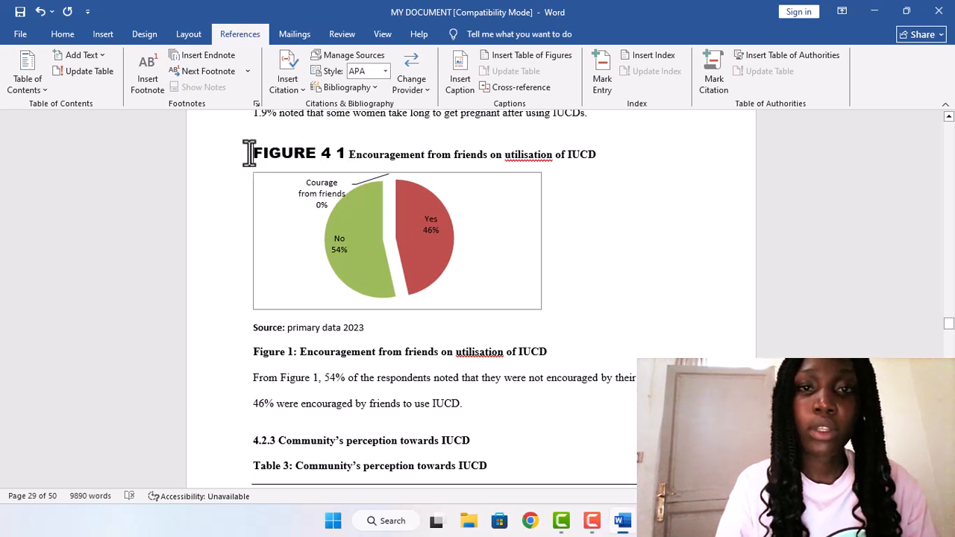
Step: Insert a caption with the new label "FIGURE 4 ." at the start of the title line above the pie chart
click(465, 84)
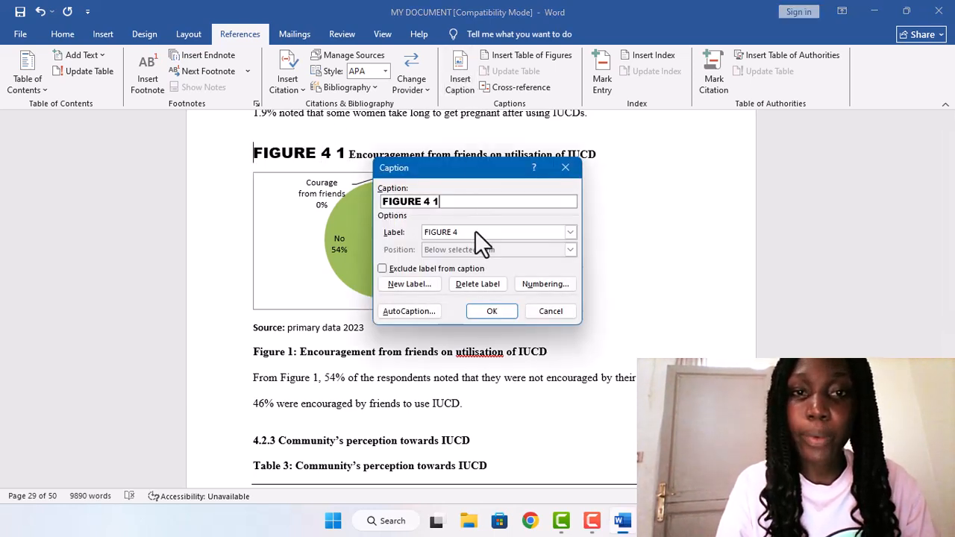
click(570, 233)
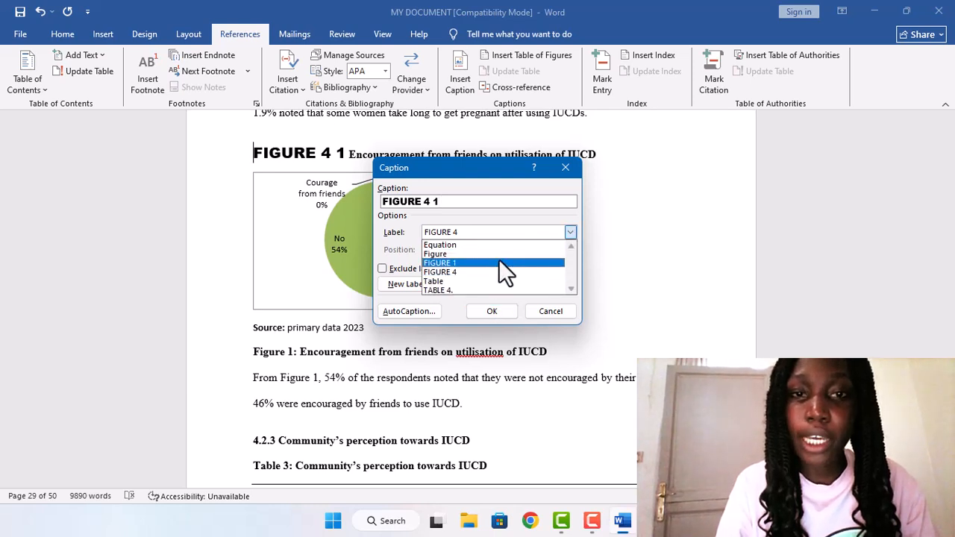
click(486, 270)
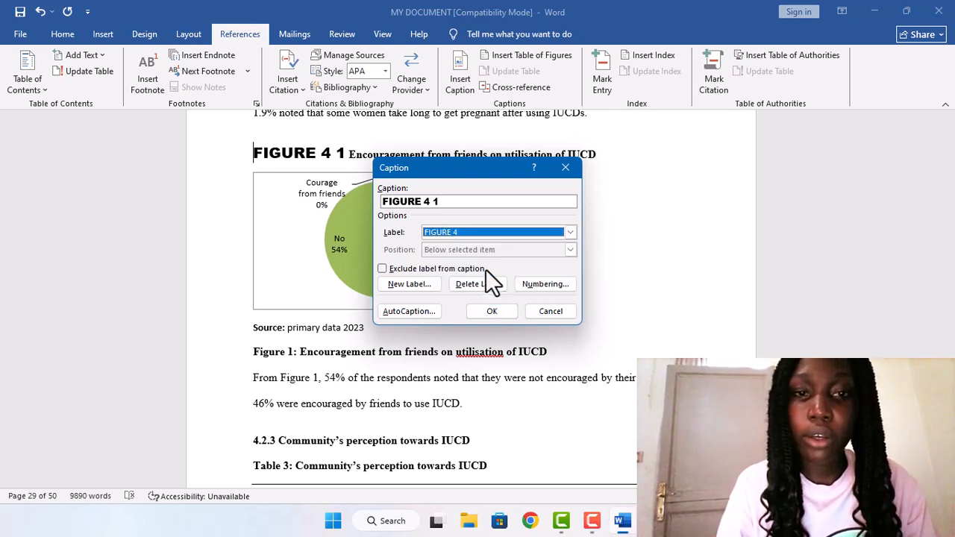
click(426, 287)
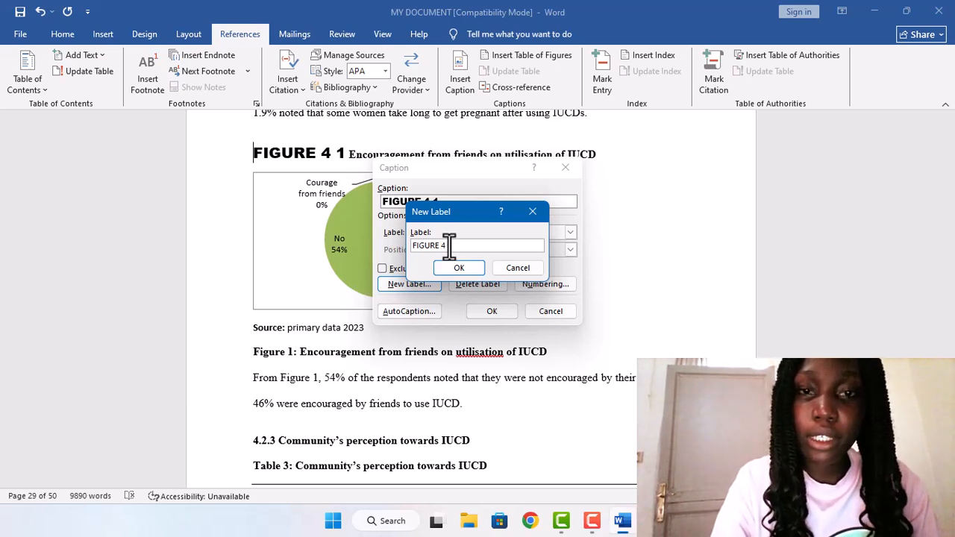
click(470, 267)
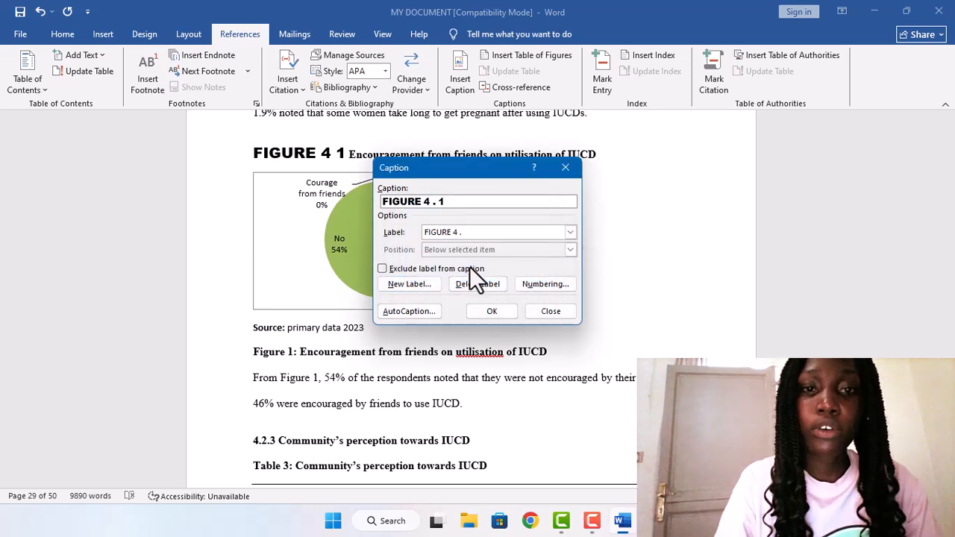
click(421, 283)
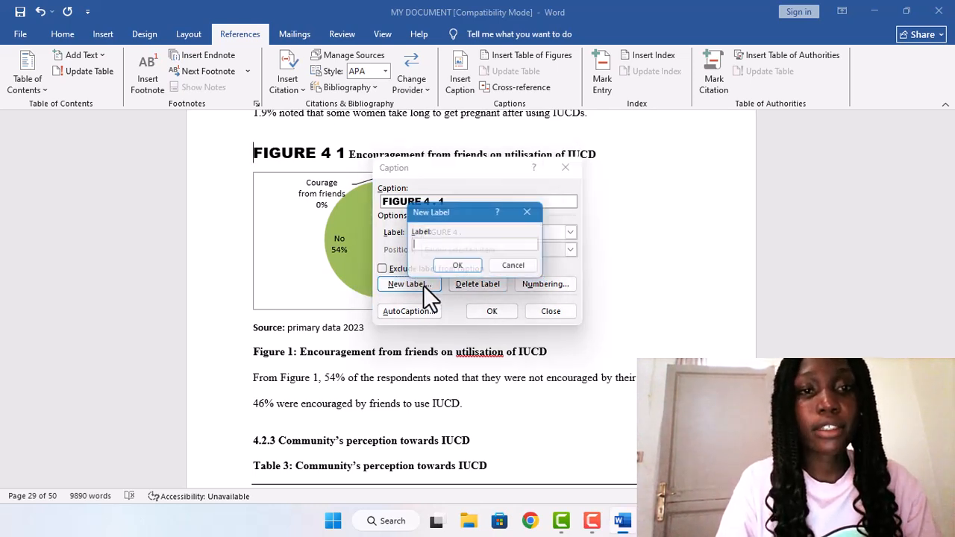
click(533, 212)
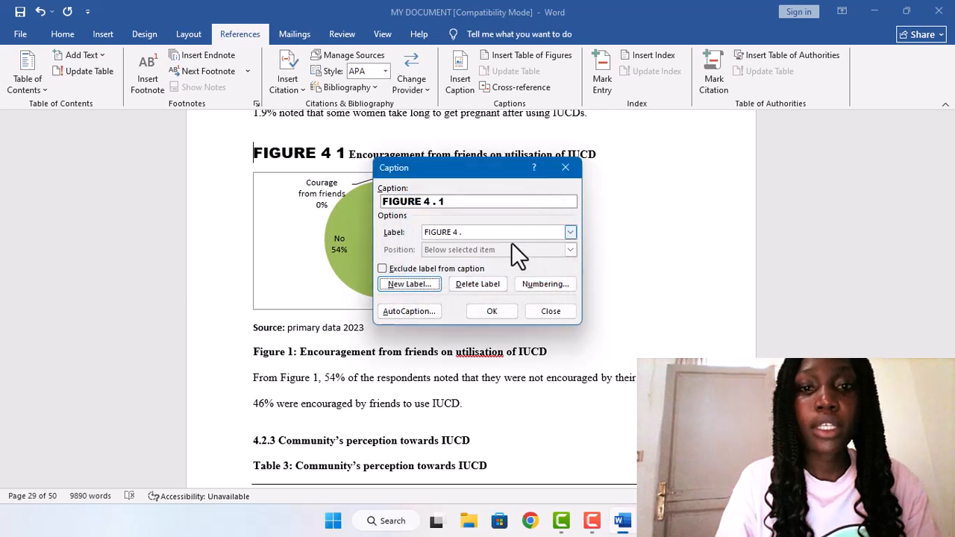
click(491, 312)
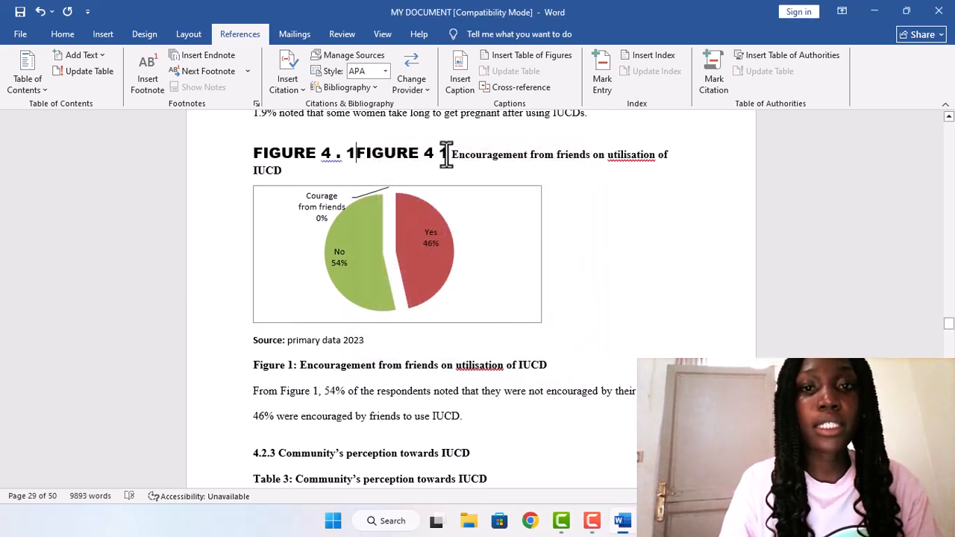
Step: Remove the redundant "FIGURE 4 1" text between the new figure label and the title above the pie chart
key(BackSpace)
key(BackSpace)
key(BackSpace)
key(BackSpace)
key(BackSpace)
key(BackSpace)
key(BackSpace)
key(BackSpace)
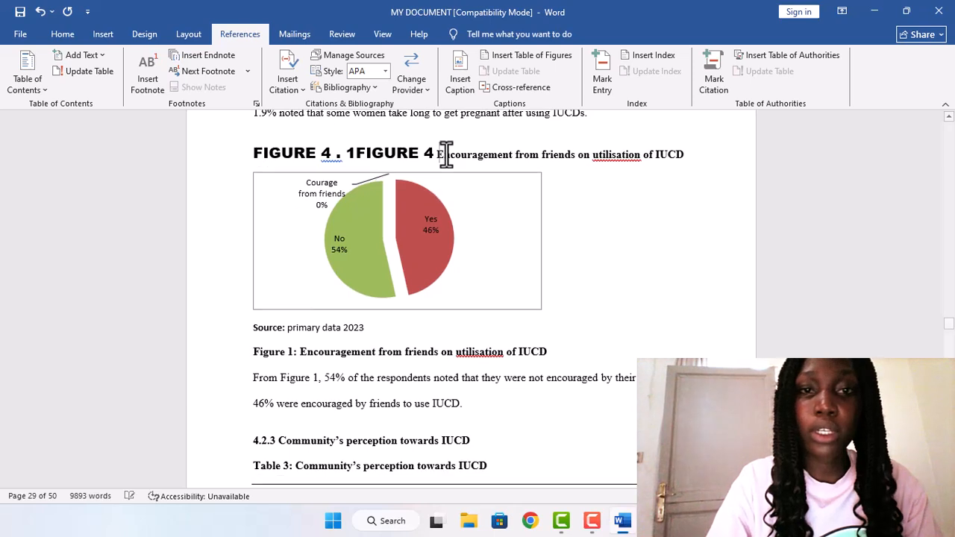
key(BackSpace)
key(BackSpace)
key(BackSpace)
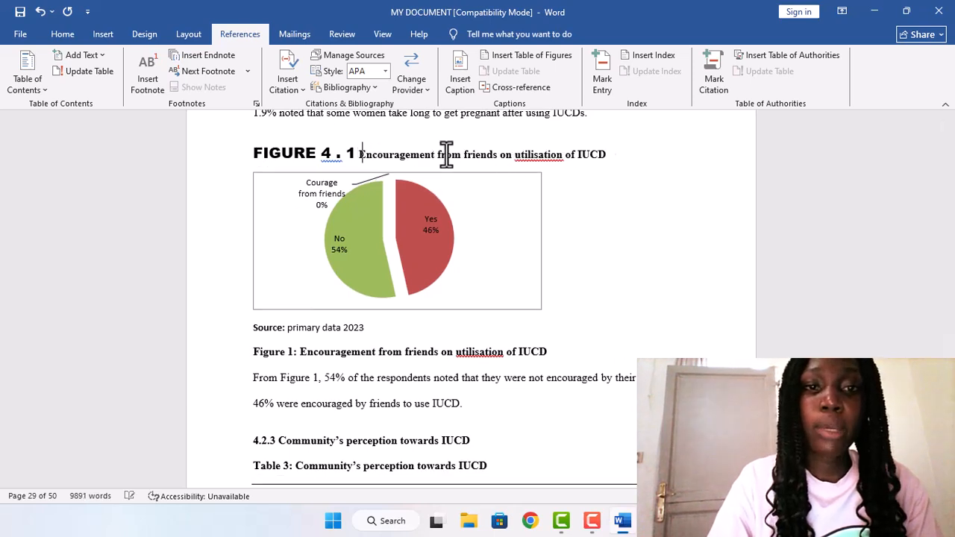
key(BackSpace)
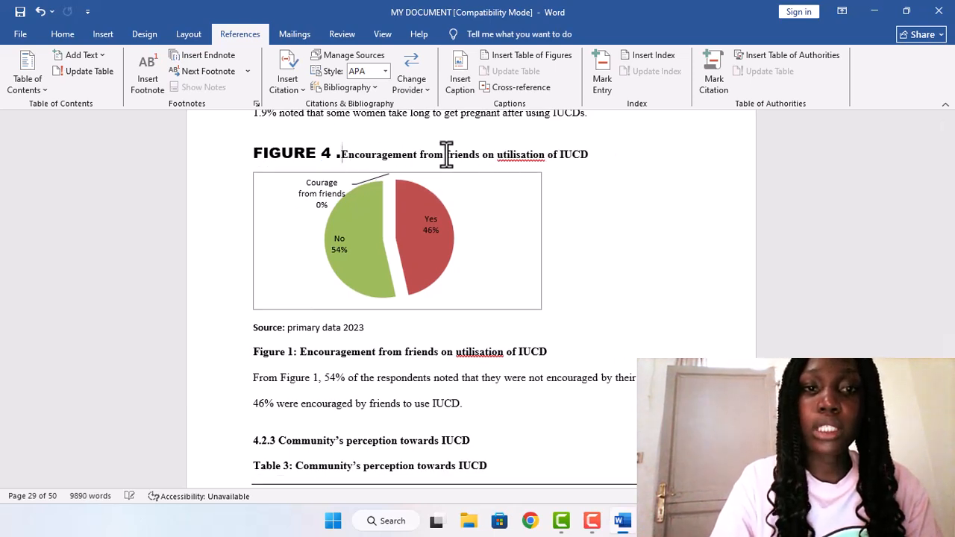
Step: Add the number 1 after the "FIGURE 4 ." label in the title line above the pie chart
text(1)
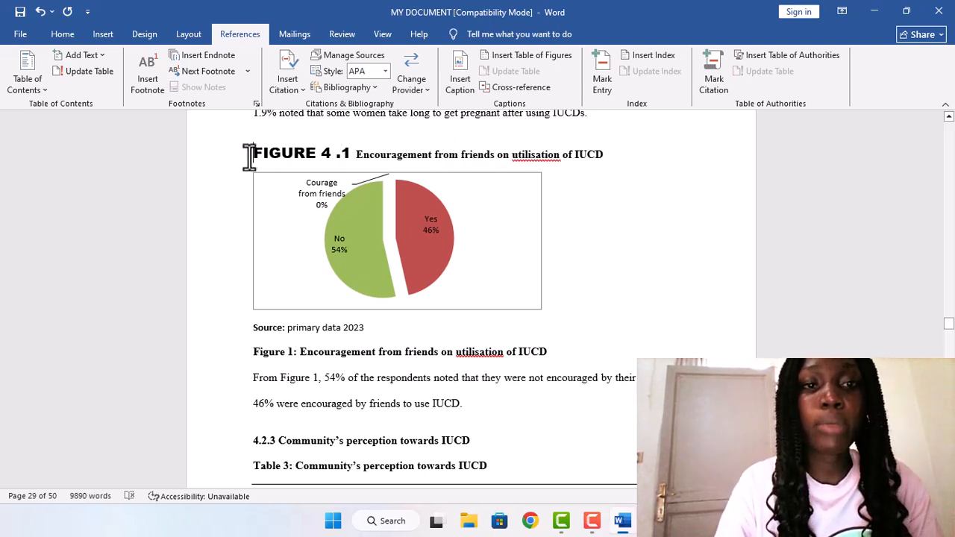
drag(248, 152, 550, 151)
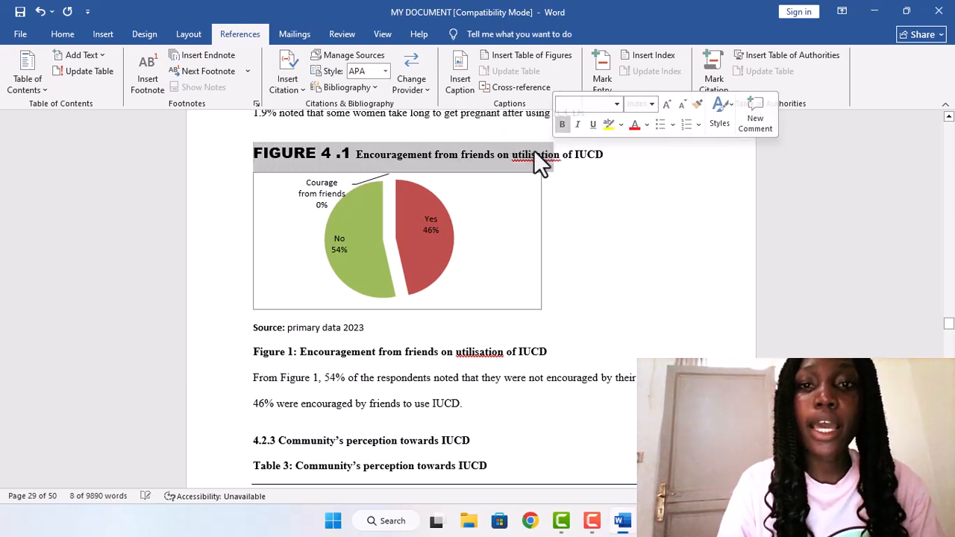
click(247, 148)
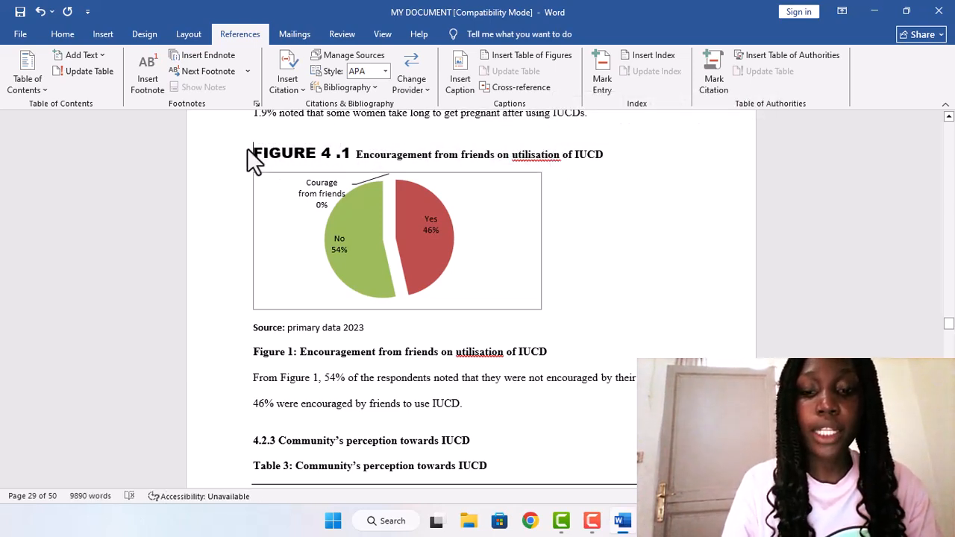
Step: Modify the Caption style for the pie chart's title line, choosing Arial Black as its font
drag(247, 151, 585, 159)
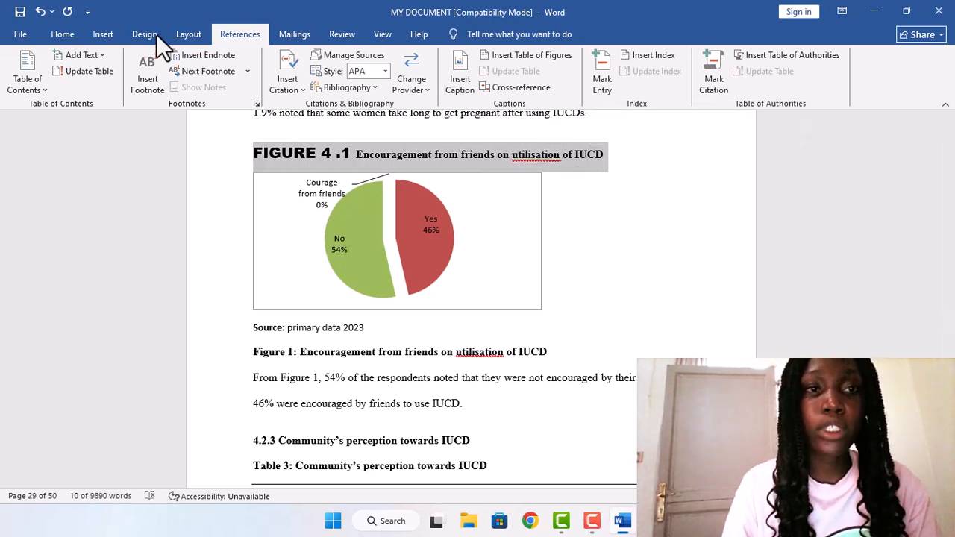
click(76, 34)
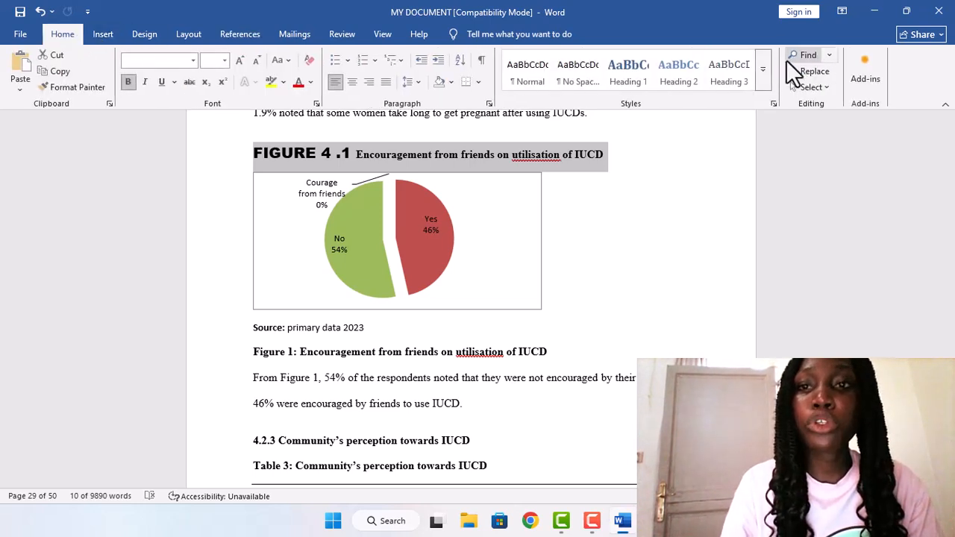
click(765, 67)
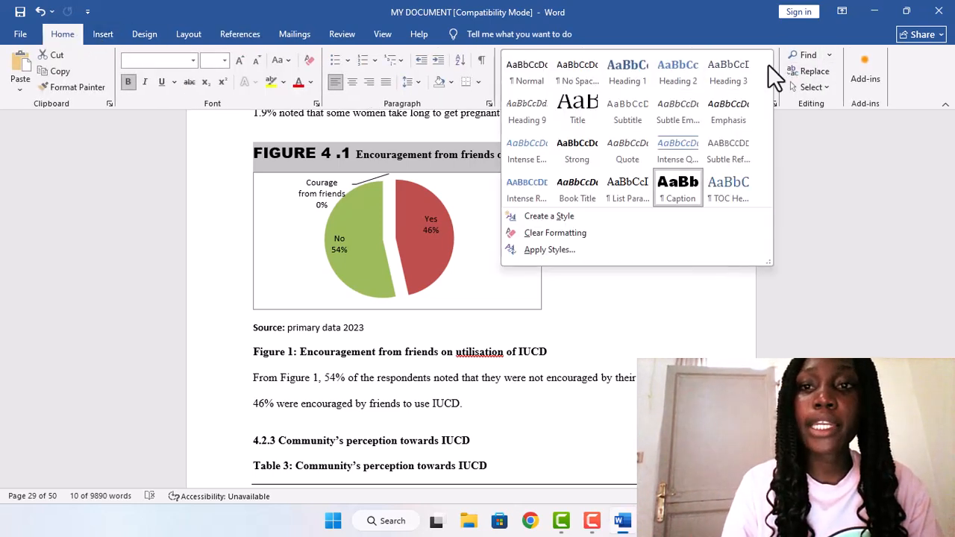
right_click(677, 192)
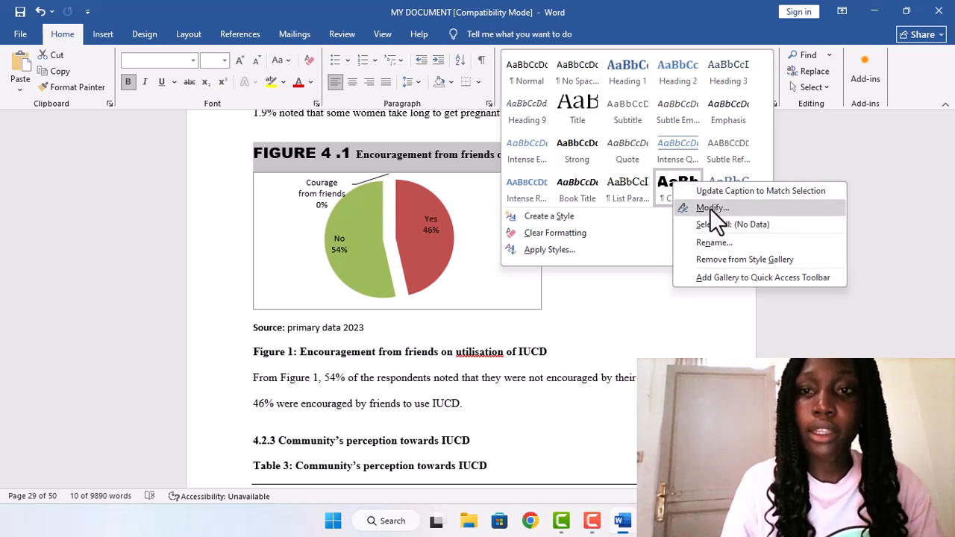
click(710, 207)
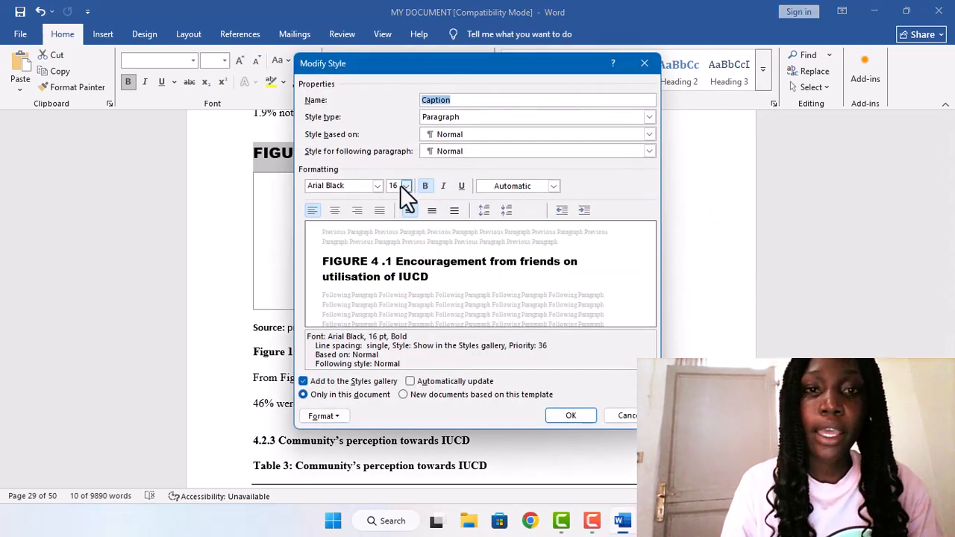
click(379, 186)
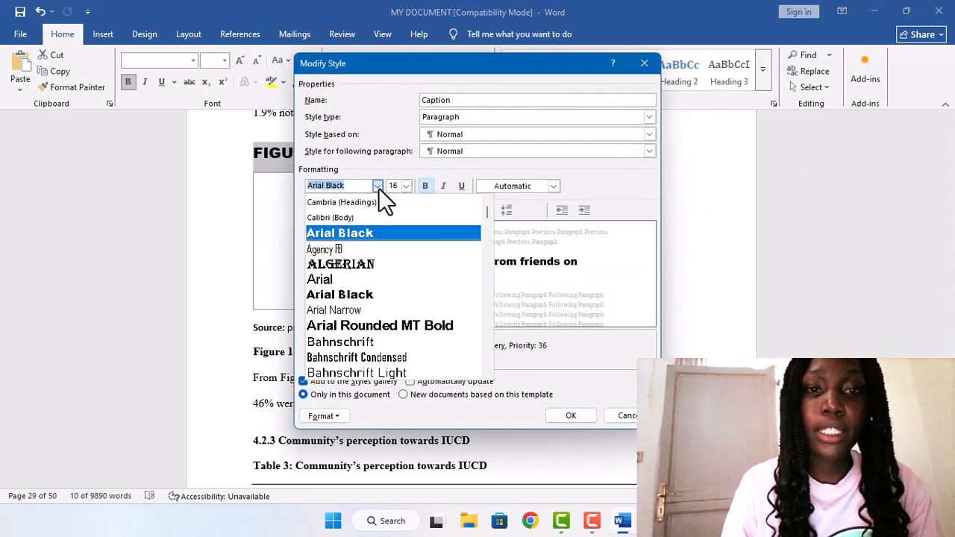
click(381, 235)
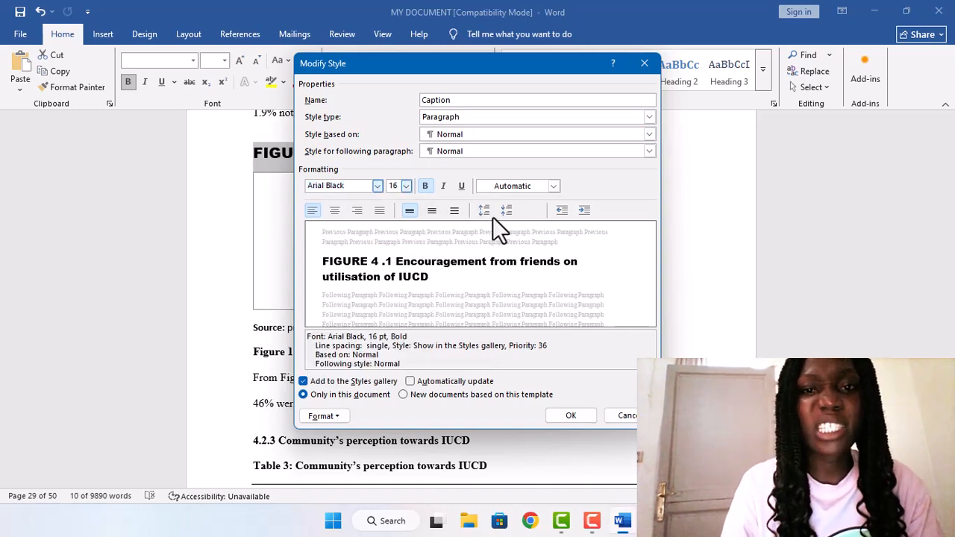
click(559, 410)
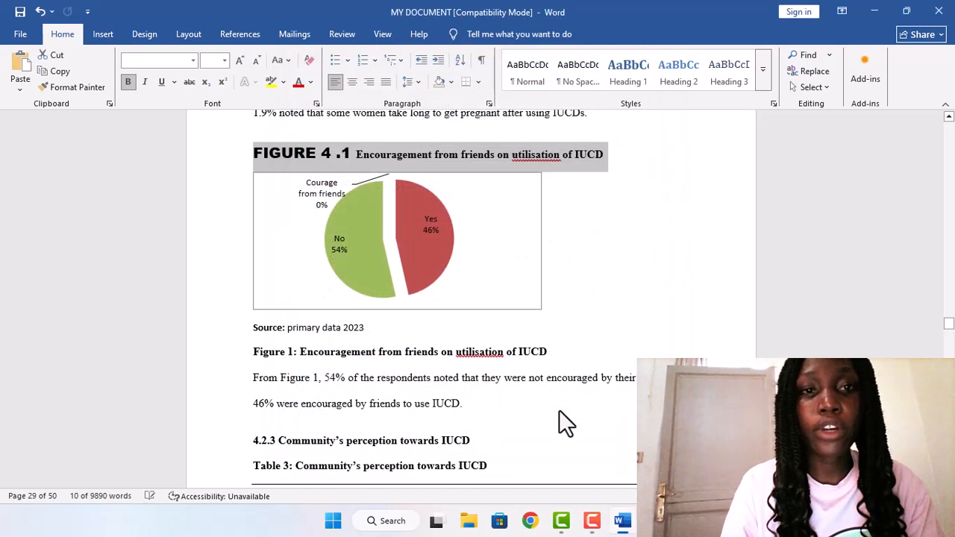
click(508, 165)
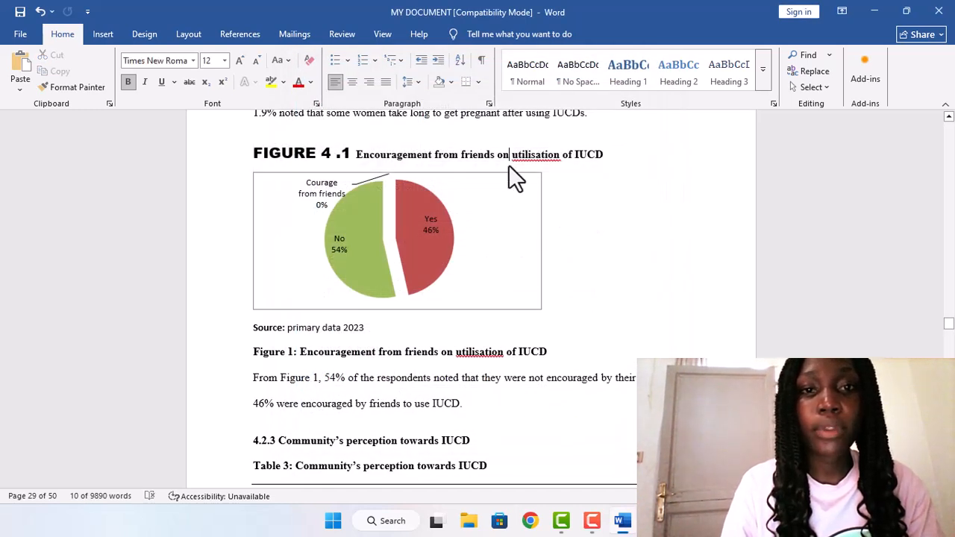
double_click(599, 157)
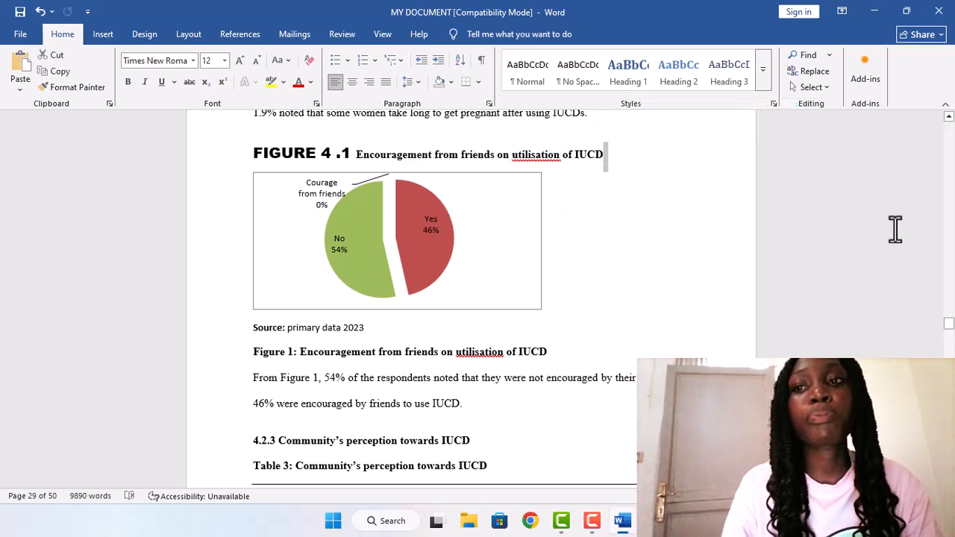
Step: Insert a table of figures for the "FIGURE 4 ." caption label on a new line under the LIST OF FIGURES heading
click(949, 118)
click(949, 118)
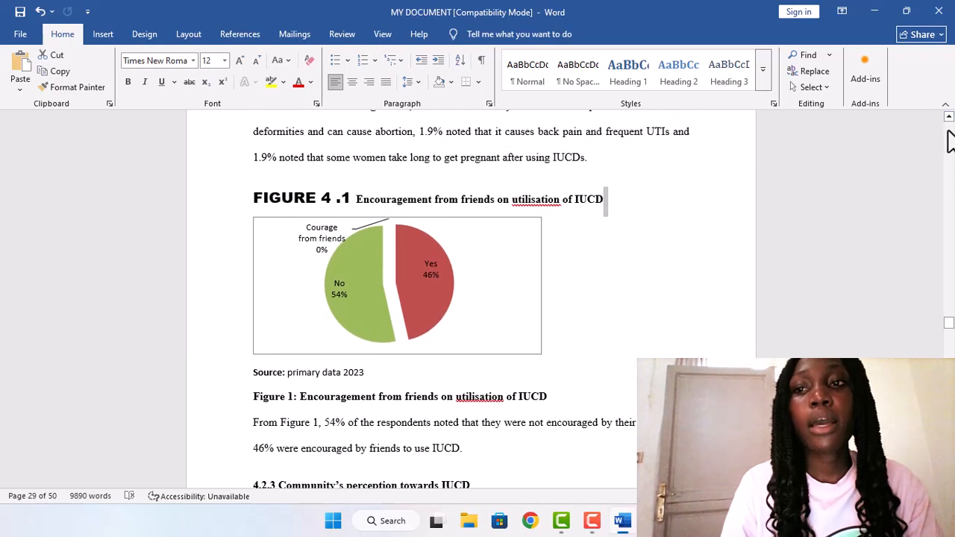
click(949, 132)
click(948, 133)
click(948, 132)
click(948, 132)
click(948, 132)
click(949, 132)
click(948, 130)
click(949, 133)
click(949, 141)
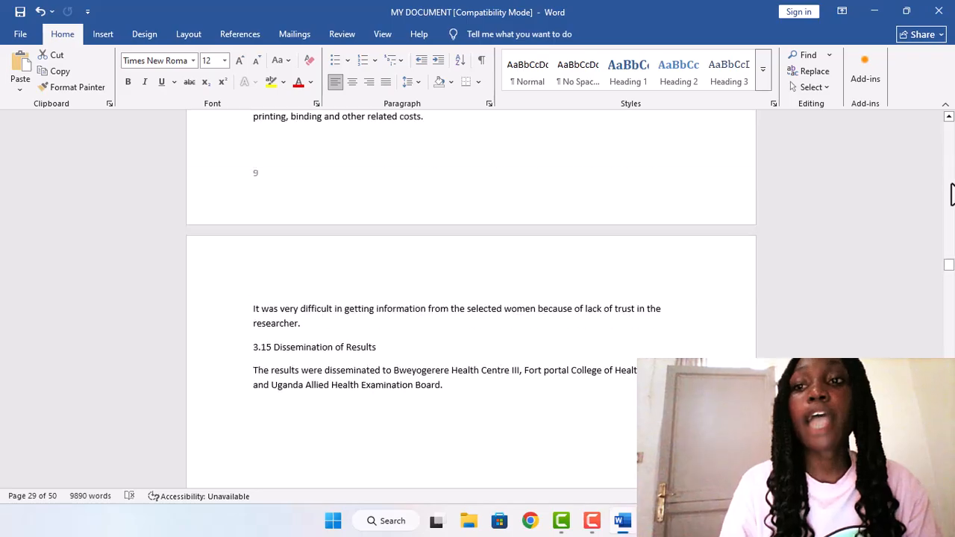
click(950, 184)
click(951, 186)
click(951, 201)
click(951, 214)
click(951, 212)
click(949, 208)
click(950, 208)
click(951, 208)
click(950, 207)
click(951, 208)
click(950, 207)
click(950, 207)
click(950, 160)
click(950, 160)
click(951, 160)
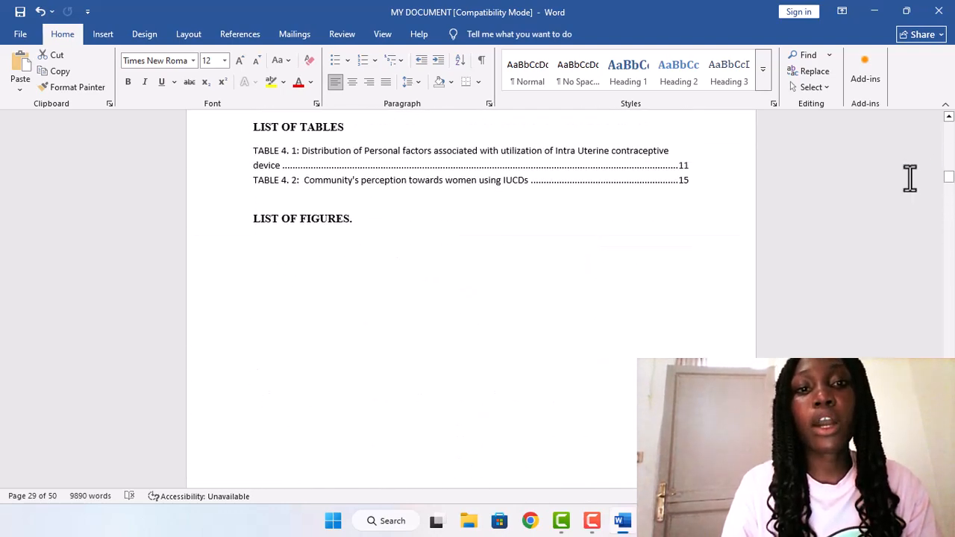
click(300, 218)
click(250, 245)
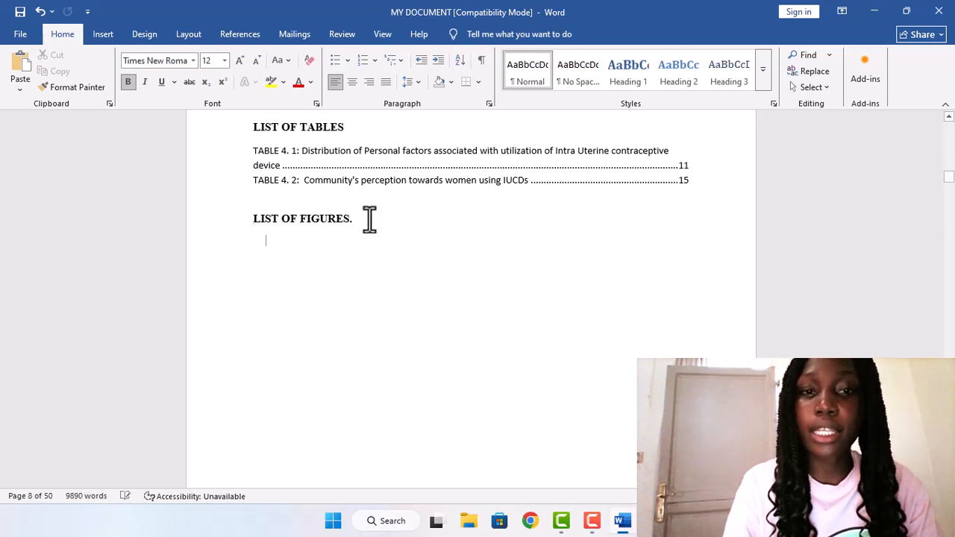
key(Return)
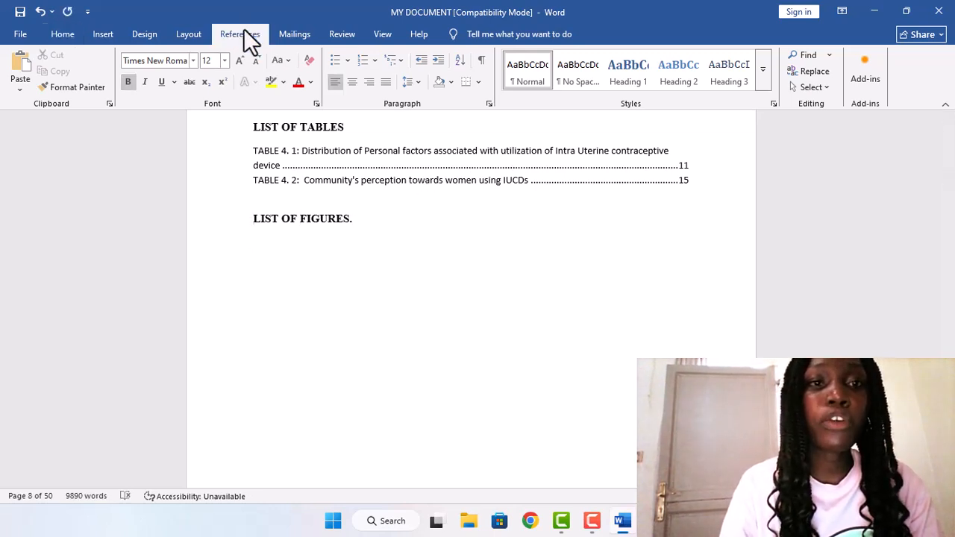
click(241, 34)
click(550, 56)
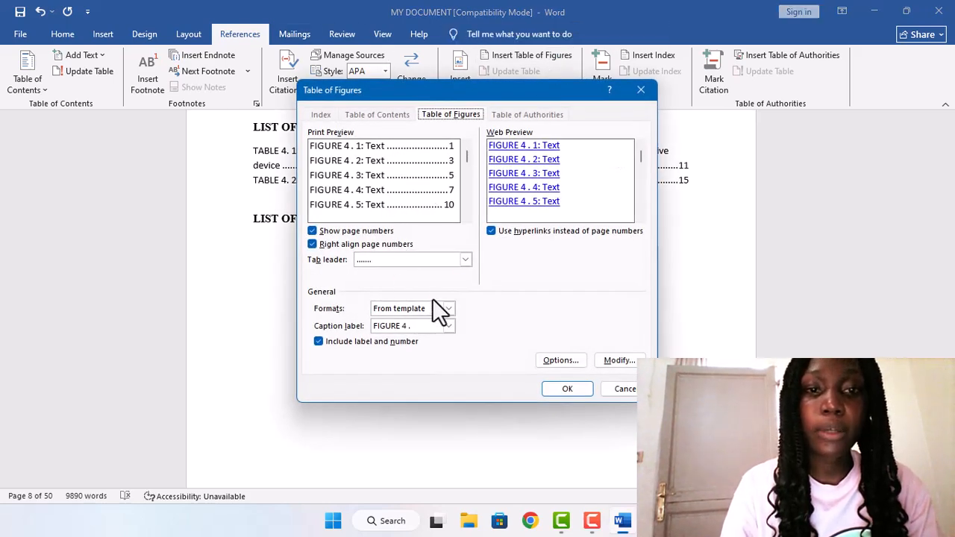
click(556, 391)
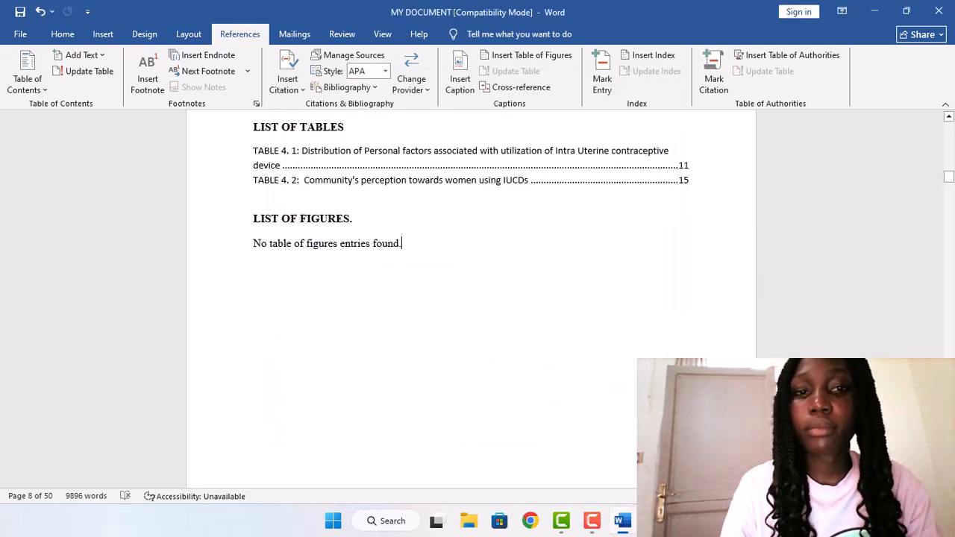
Step: Format the entire FIGURE 4 .1 title line above the pie chart in Arial Black, size 16
scroll(471, 298, down, 1)
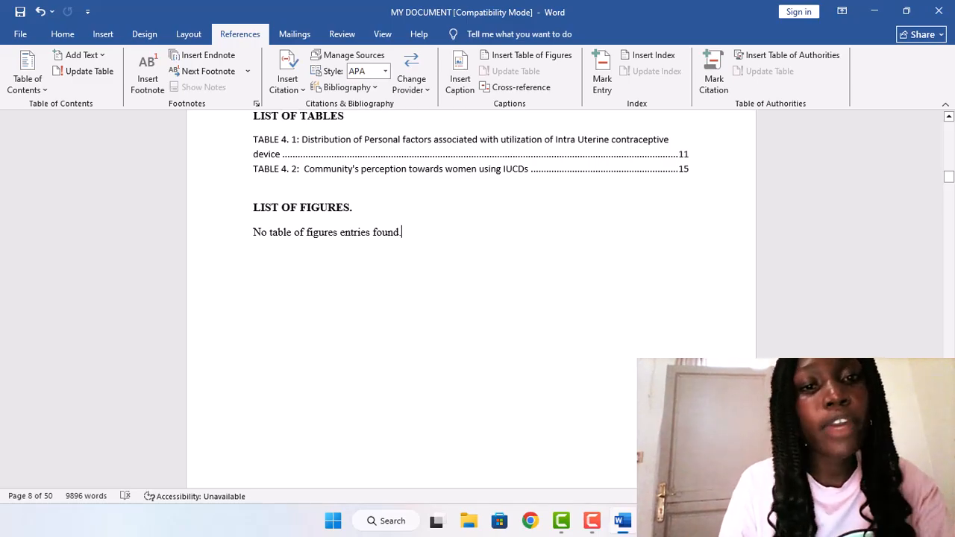
scroll(470, 299, down, 20)
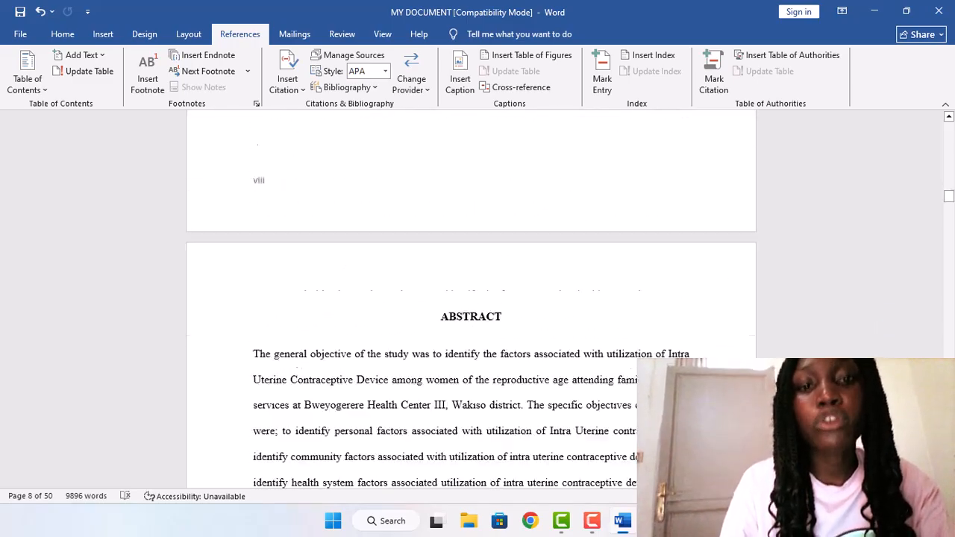
scroll(470, 298, down, 20)
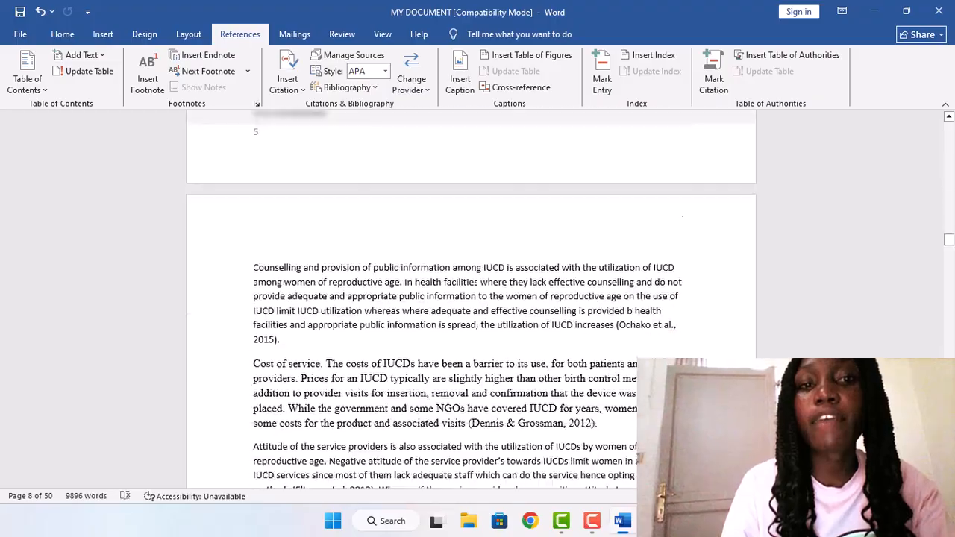
scroll(471, 299, down, 20)
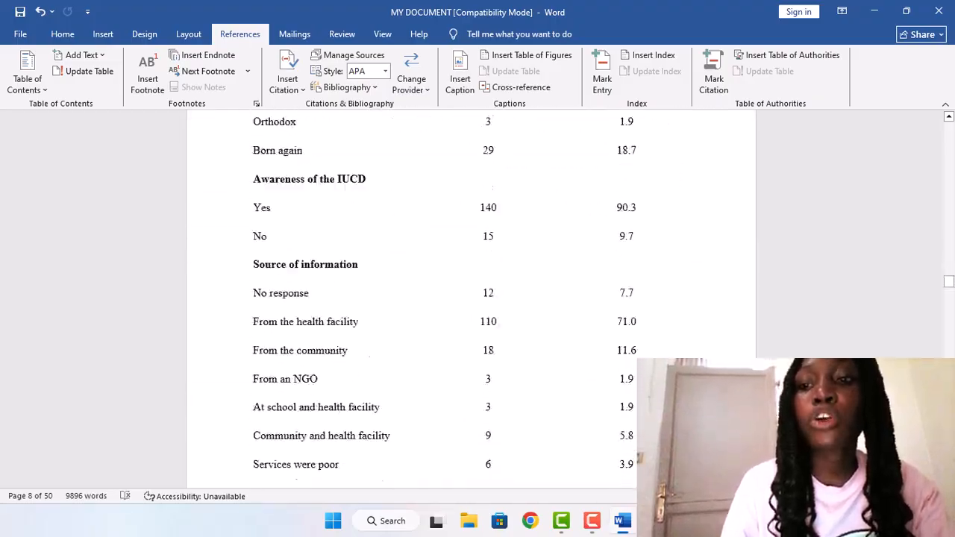
scroll(470, 298, down, 20)
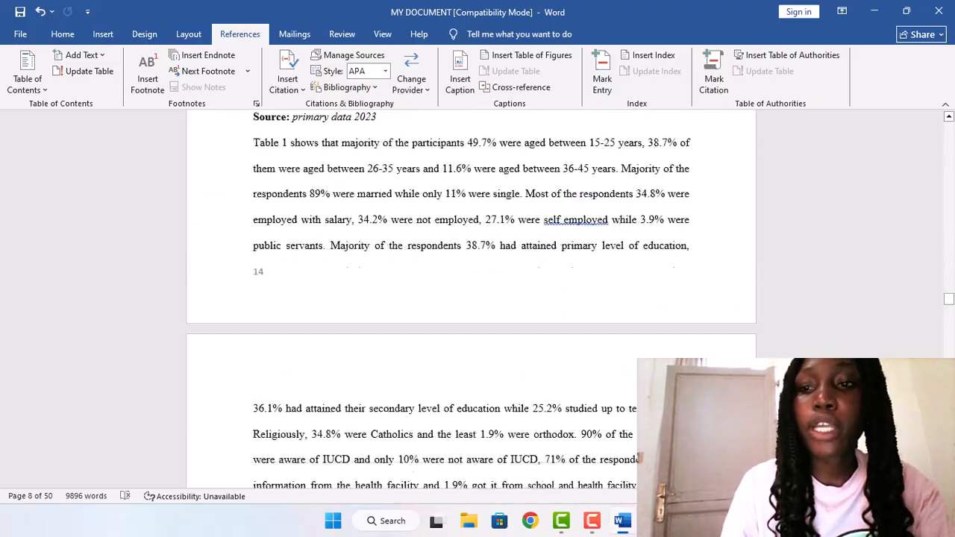
scroll(470, 298, down, 20)
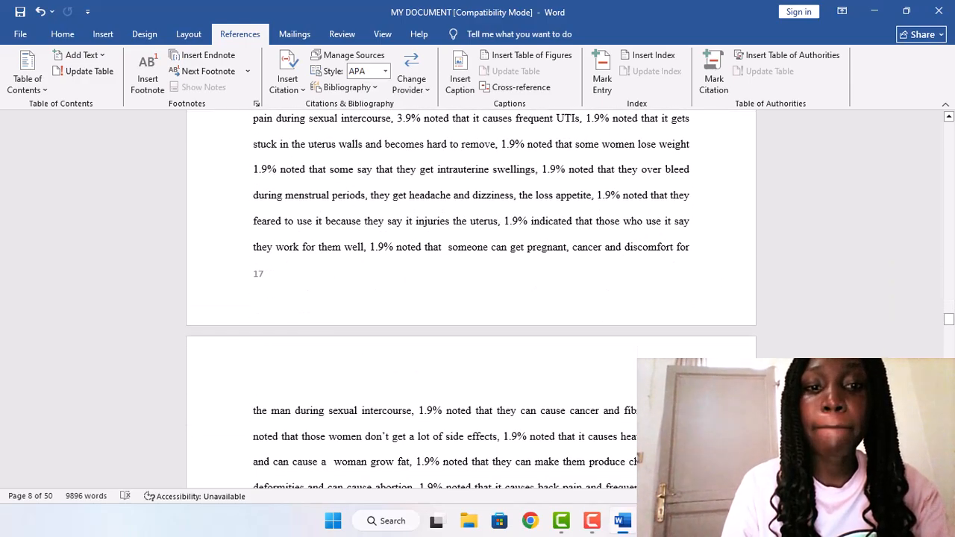
scroll(471, 298, down, 10)
scroll(470, 298, up, 10)
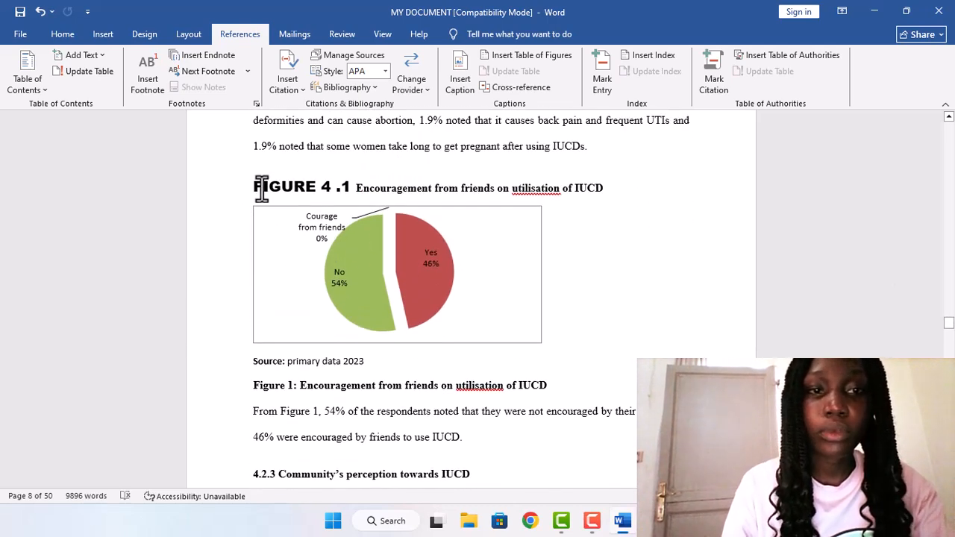
double_click(256, 187)
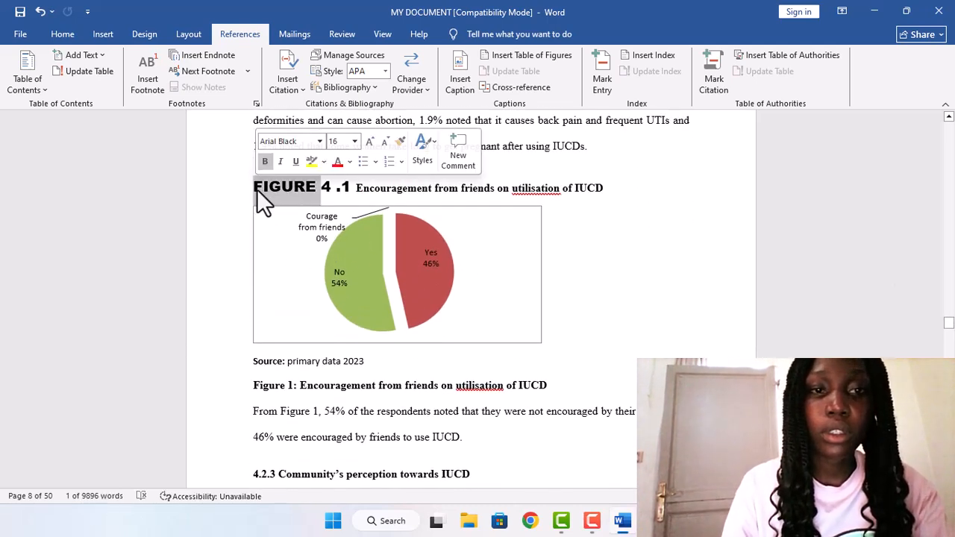
click(236, 190)
click(256, 187)
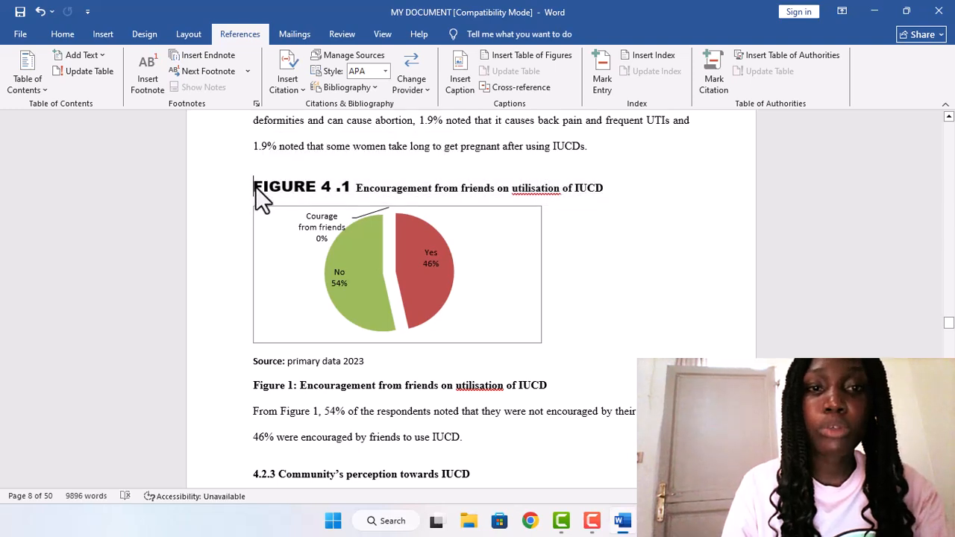
triple_click(255, 187)
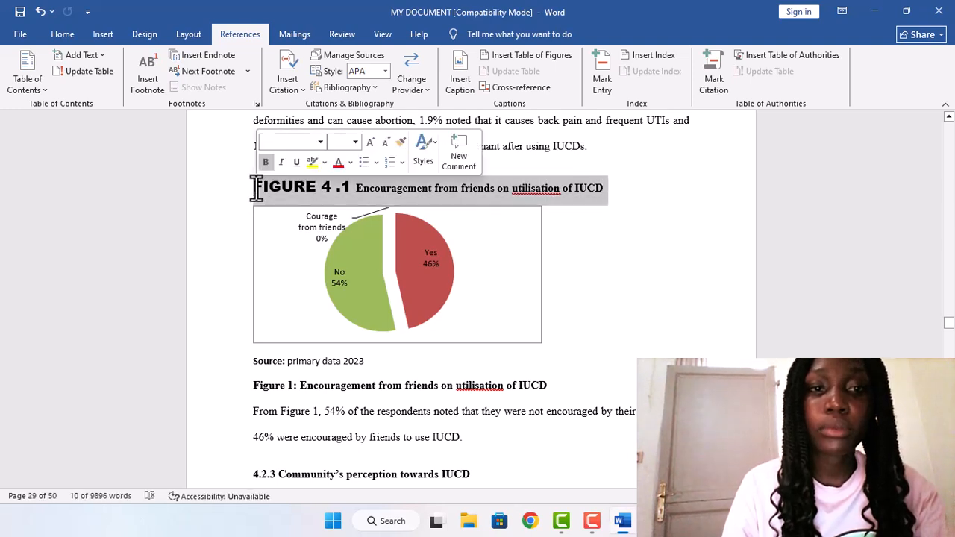
click(320, 142)
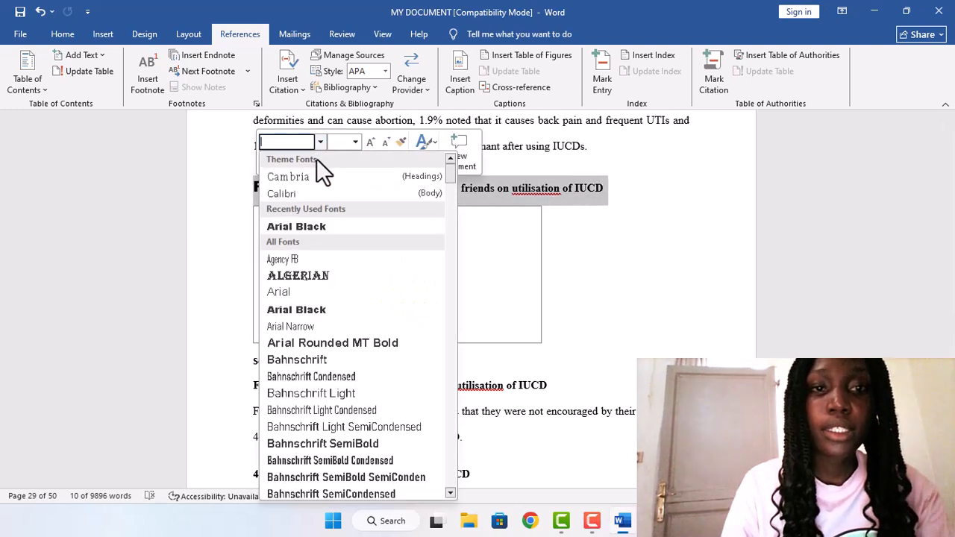
click(316, 227)
click(355, 142)
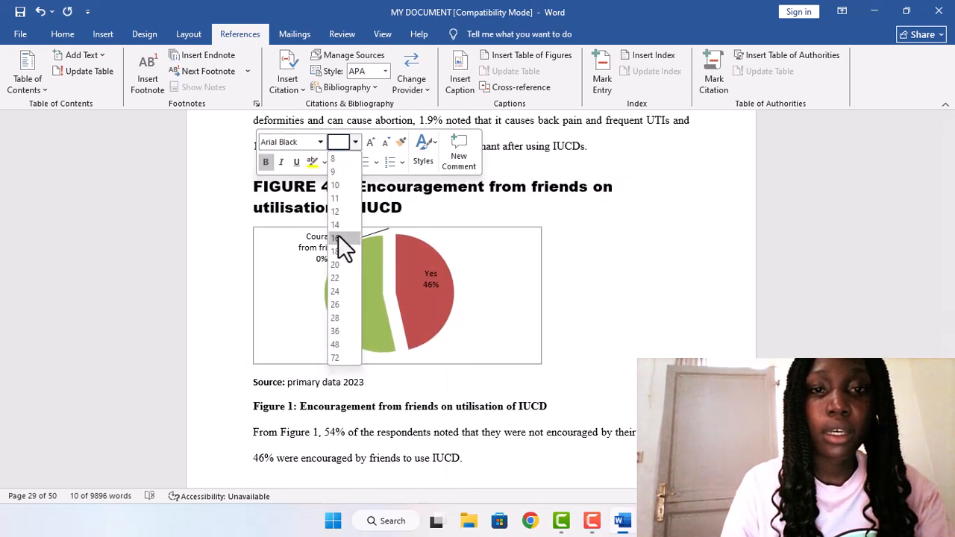
click(338, 236)
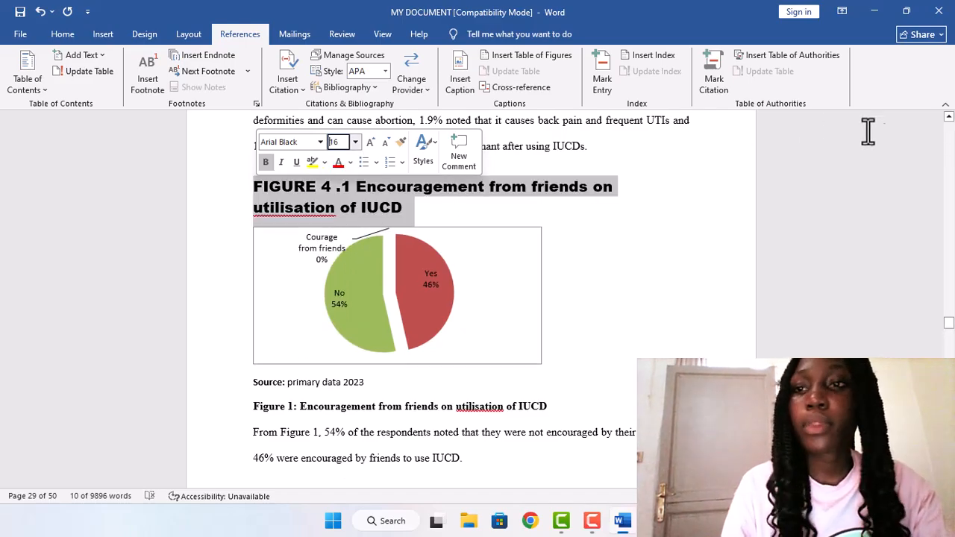
Step: Try to replace the table of figures under the LIST OF FIGURES heading with one for the "FIGURE 4 ." caption label
click(951, 138)
click(950, 128)
click(933, 142)
click(951, 147)
click(952, 159)
click(952, 158)
click(952, 158)
click(951, 159)
click(951, 158)
click(952, 158)
click(952, 158)
click(951, 159)
click(951, 158)
click(952, 158)
click(952, 158)
click(952, 159)
click(951, 158)
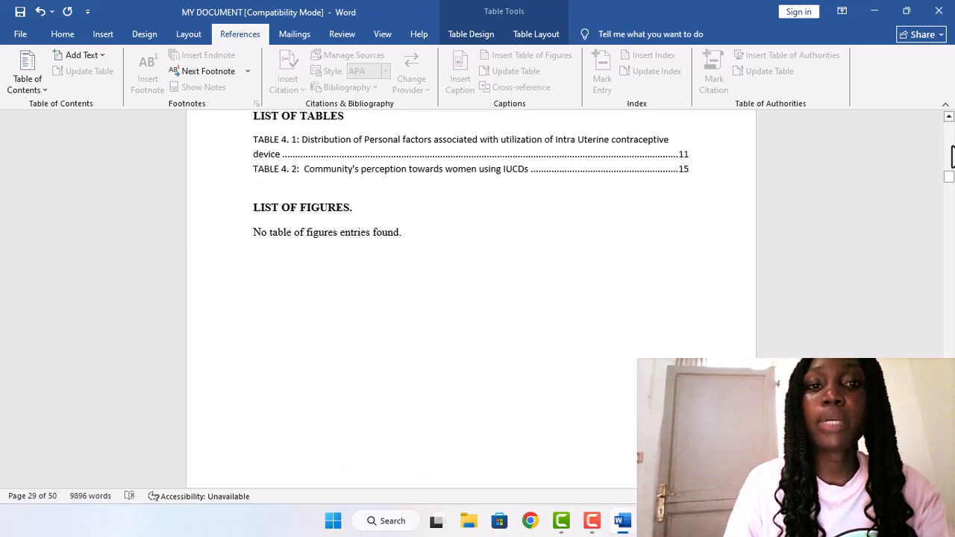
click(332, 232)
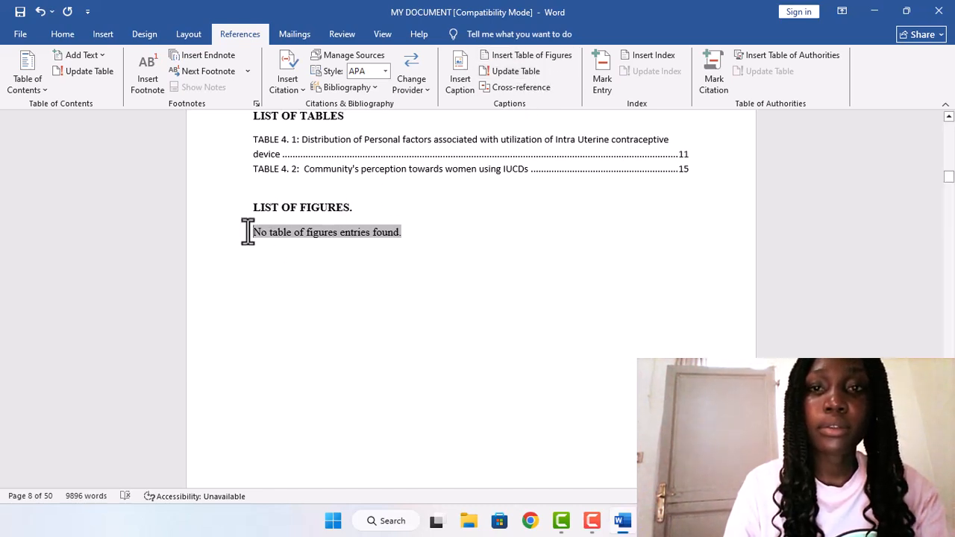
click(561, 57)
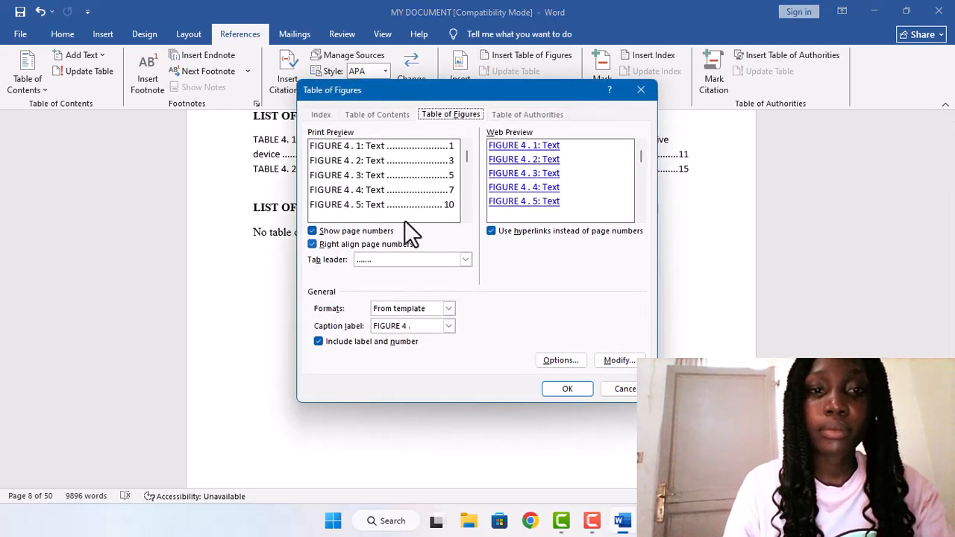
click(449, 326)
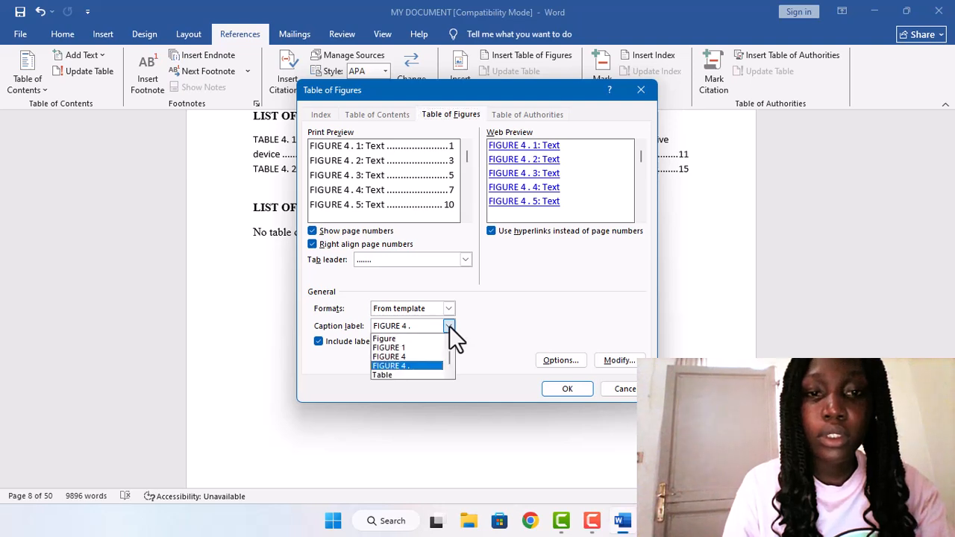
click(433, 365)
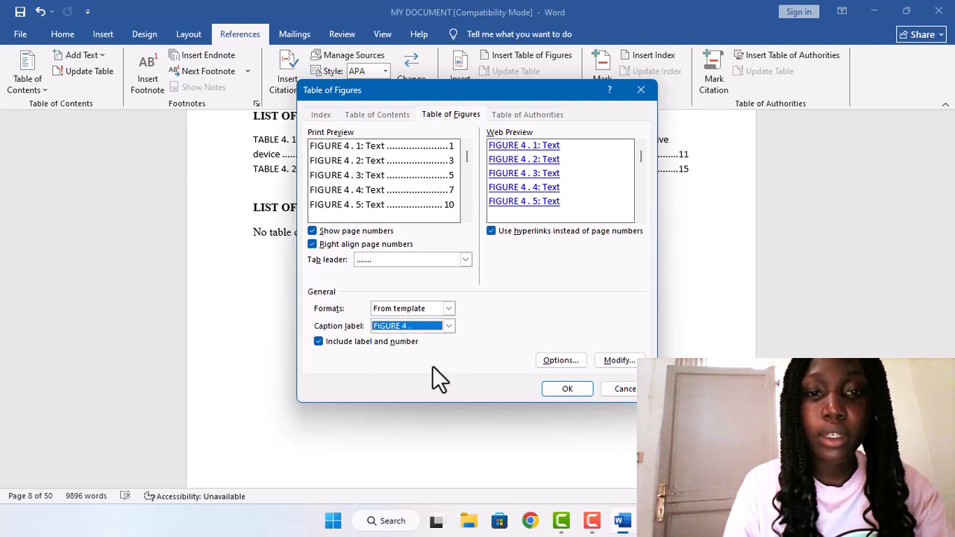
click(563, 390)
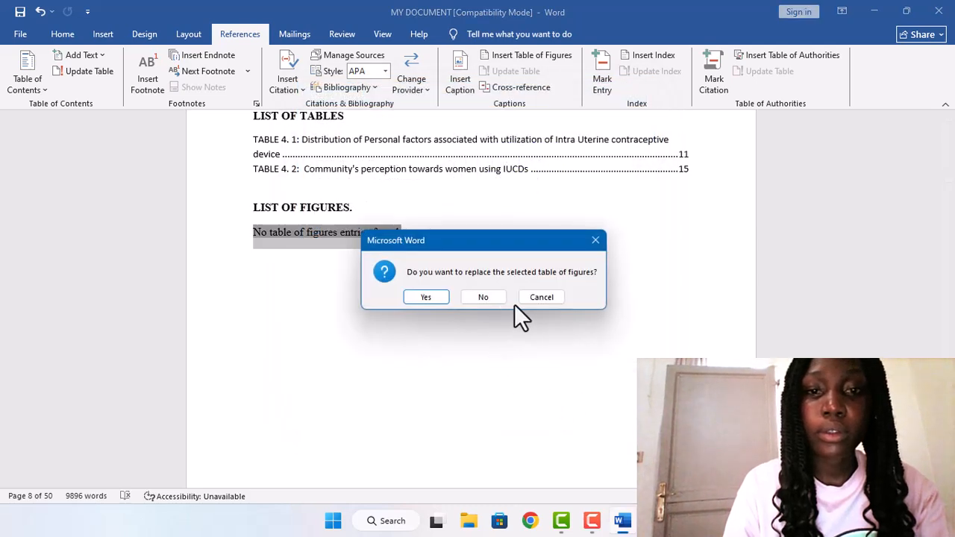
click(434, 298)
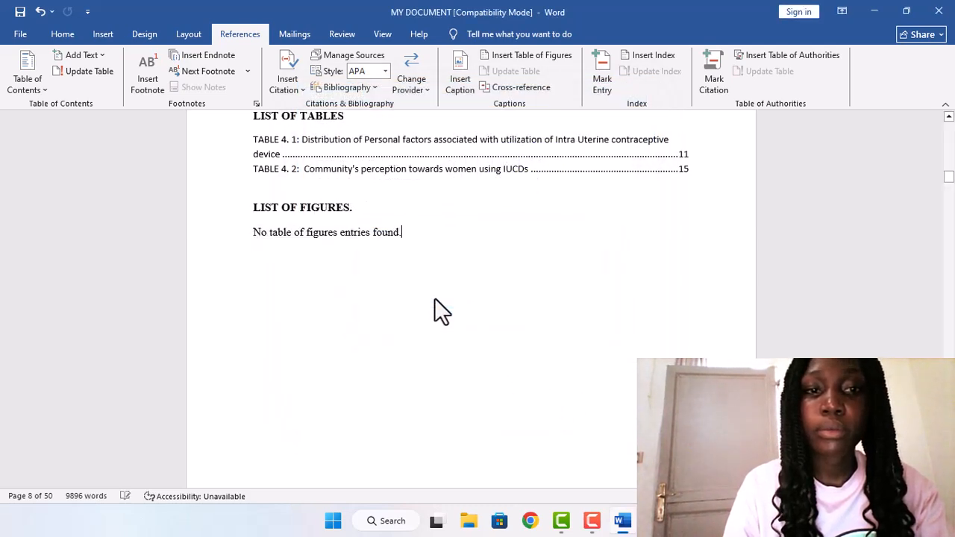
Step: Remove the table of figures beneath the LIST OF FIGURES heading, keeping the heading itself
click(594, 521)
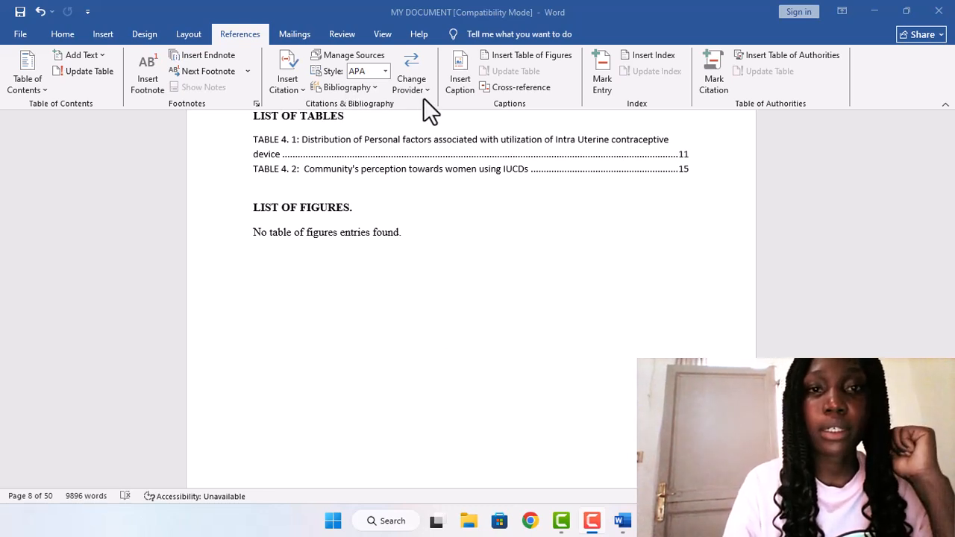
key(ctrl+z)
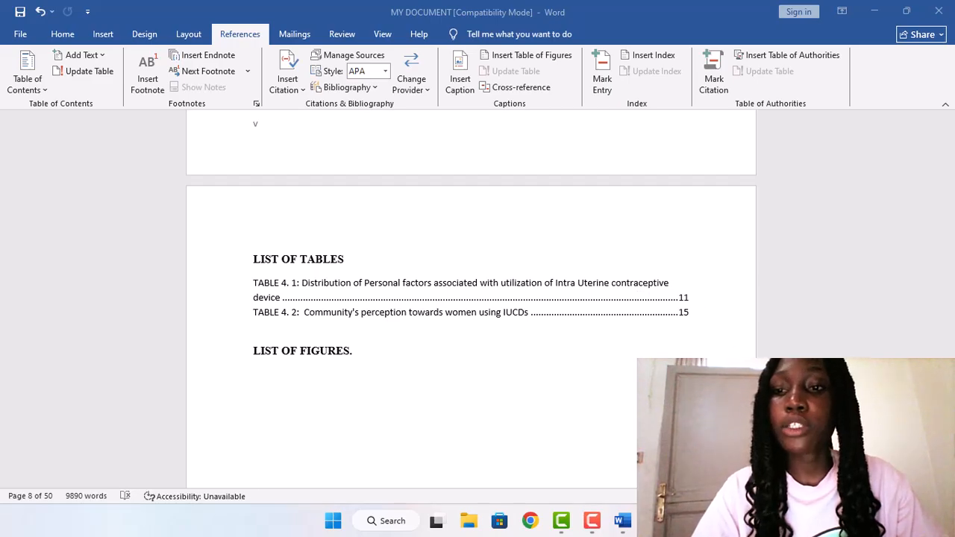
Step: Insert the caption "FIGURE 4. 1" with the "FIGURE 4." label at the start of the title line above the pie chart
scroll(471, 299, down, 15)
scroll(471, 299, down, 20)
scroll(471, 299, down, 20)
scroll(470, 299, down, 20)
scroll(471, 299, down, 20)
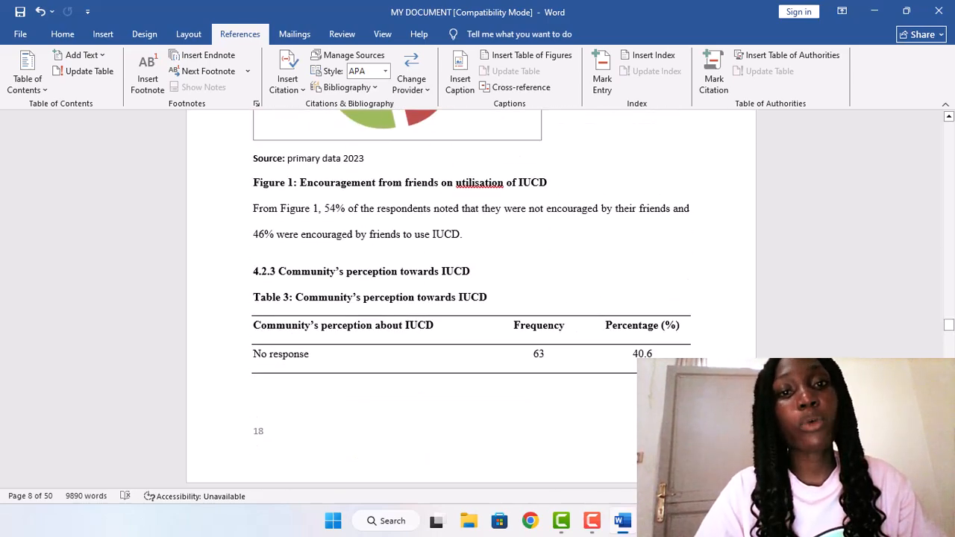
click(949, 282)
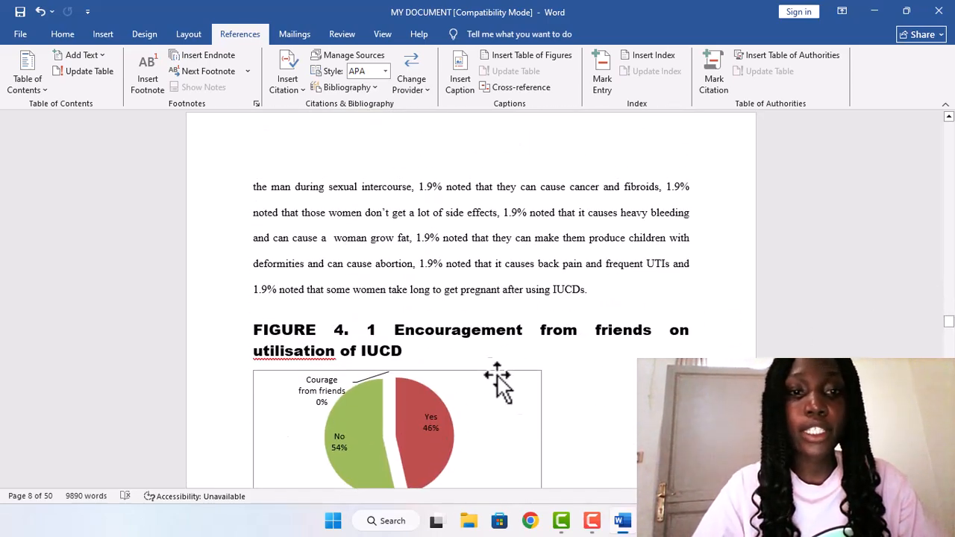
click(377, 329)
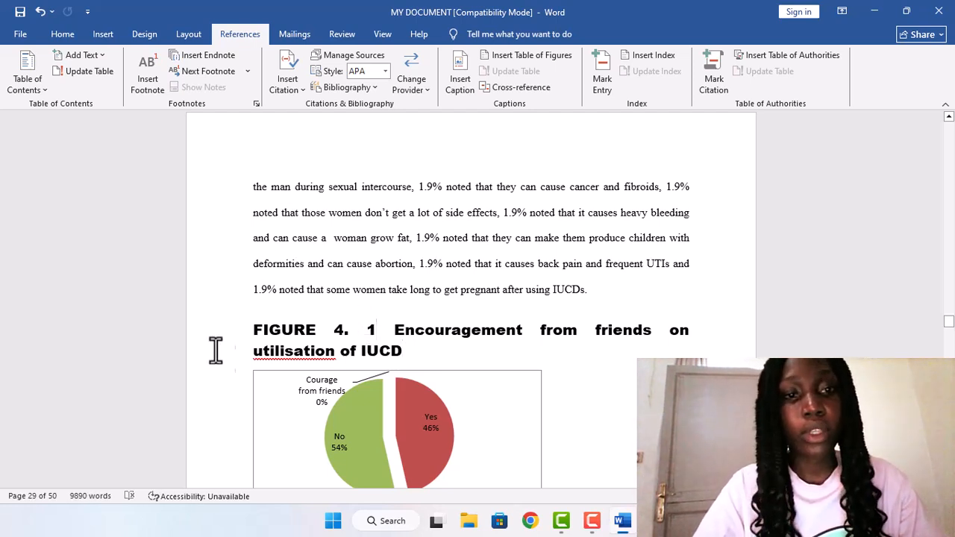
click(247, 329)
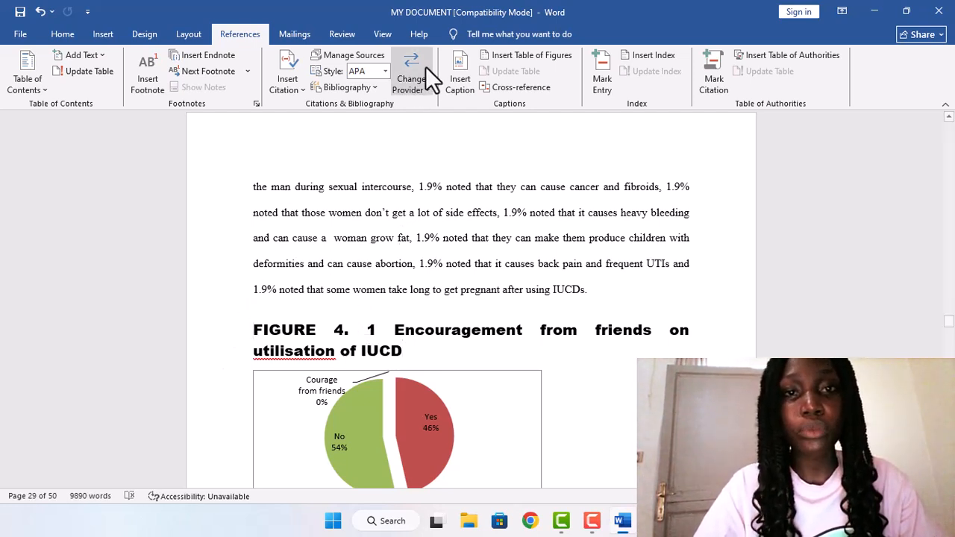
click(453, 73)
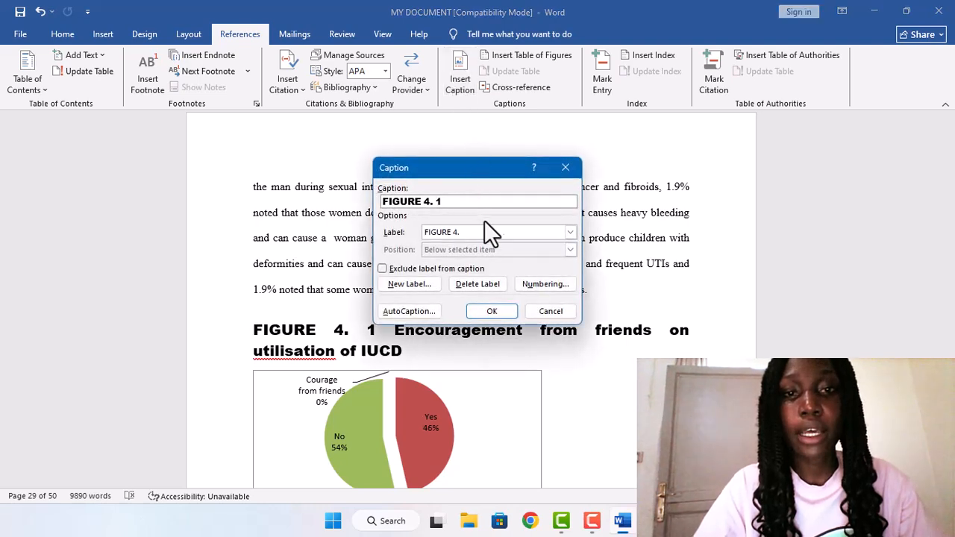
click(494, 311)
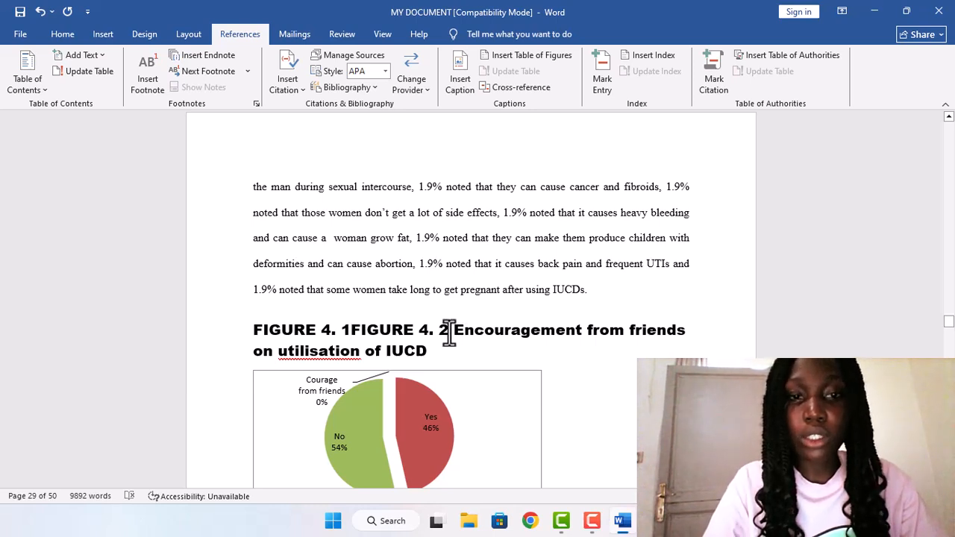
Step: Delete the duplicate "FIGURE 4. 2" text following the inserted caption in the pie chart's title line and save the document
key(BackSpace)
key(BackSpace)
key(BackSpace)
key(BackSpace)
key(BackSpace)
key(BackSpace)
key(BackSpace)
key(BackSpace)
key(BackSpace)
key(BackSpace)
key(BackSpace)
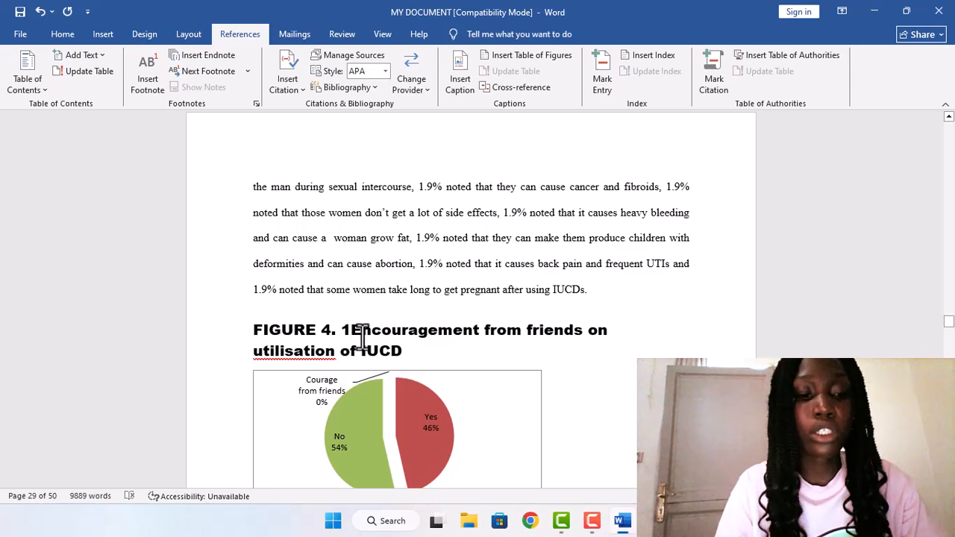
key(ctrl+s)
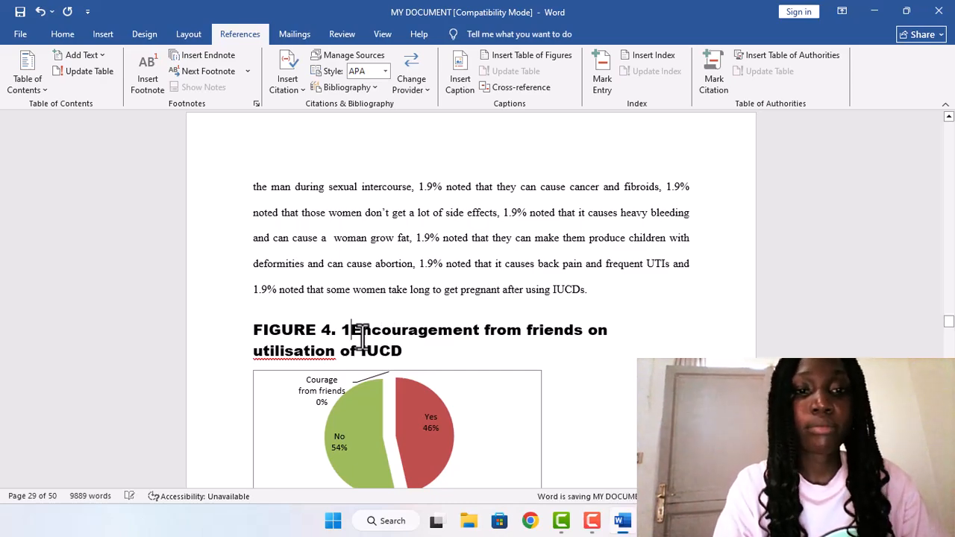
Step: Insert a table of figures for the "FIGURE 4." caption label on the blank line under the LIST OF FIGURES heading
scroll(471, 299, up, 20)
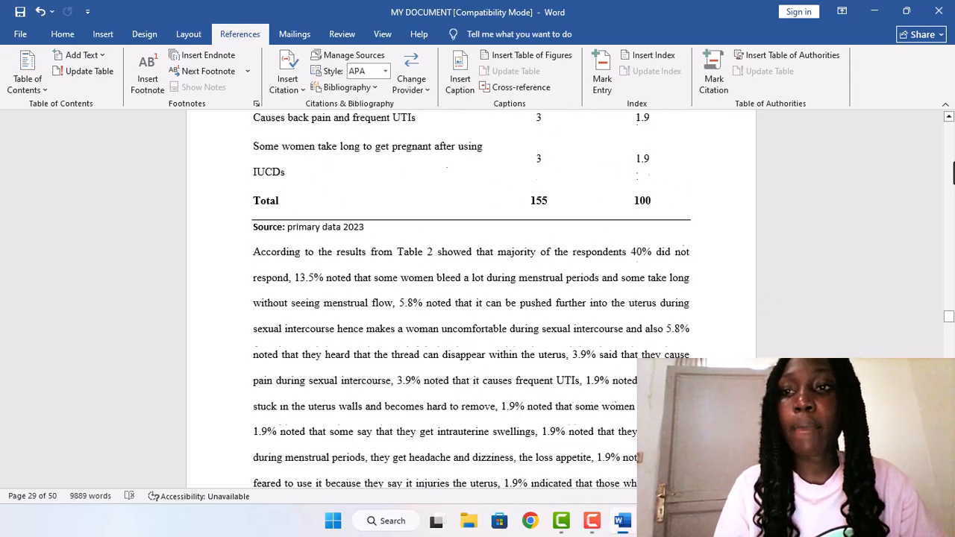
scroll(946, 157, up, 20)
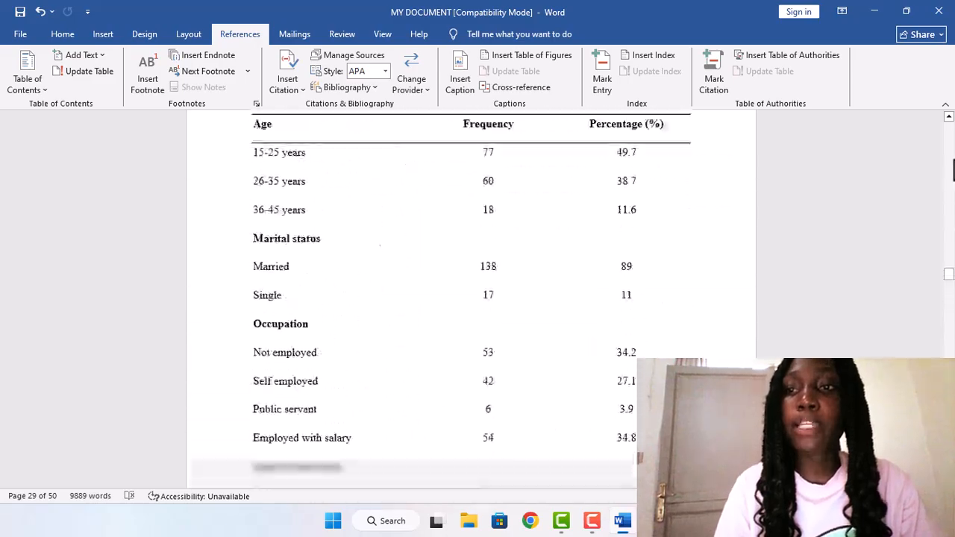
scroll(946, 156, up, 20)
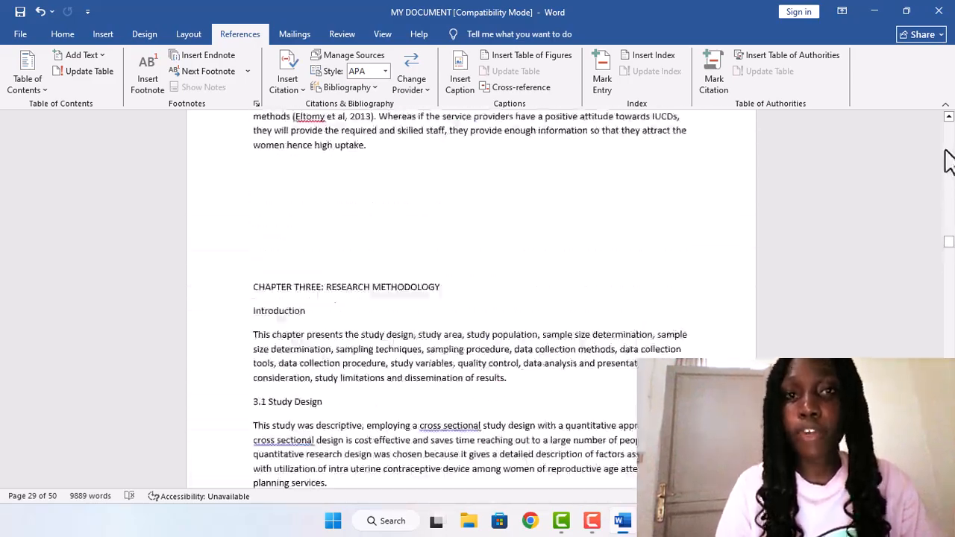
scroll(947, 157, up, 20)
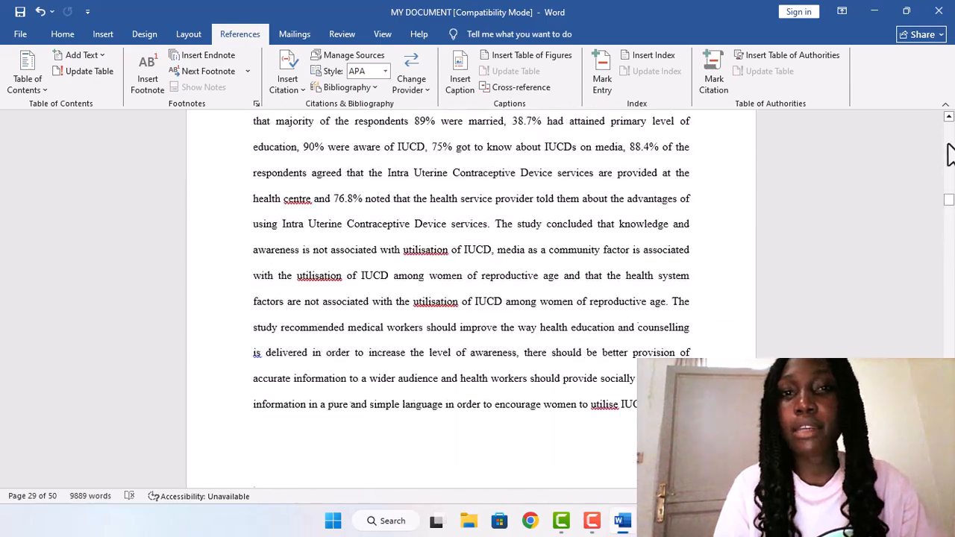
scroll(949, 154, up, 5)
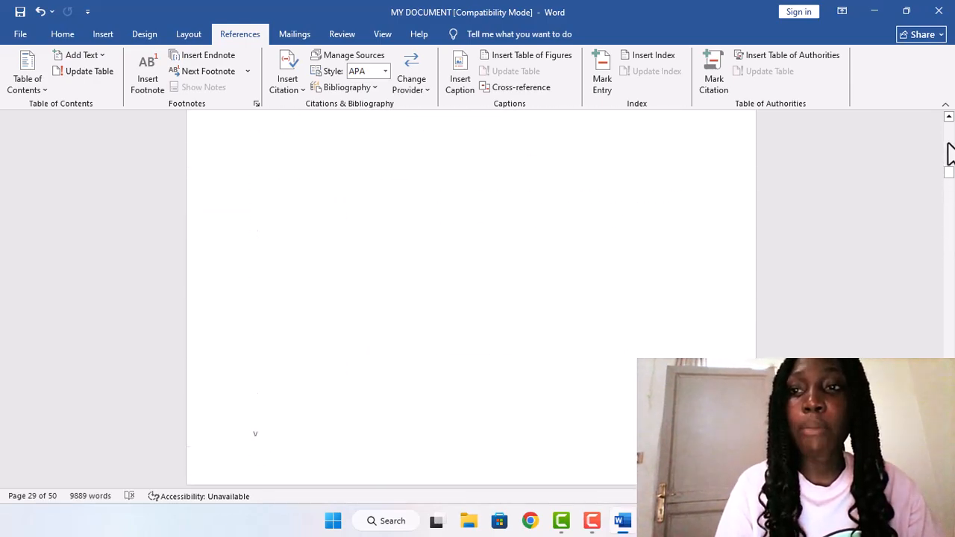
scroll(952, 241, down, 10)
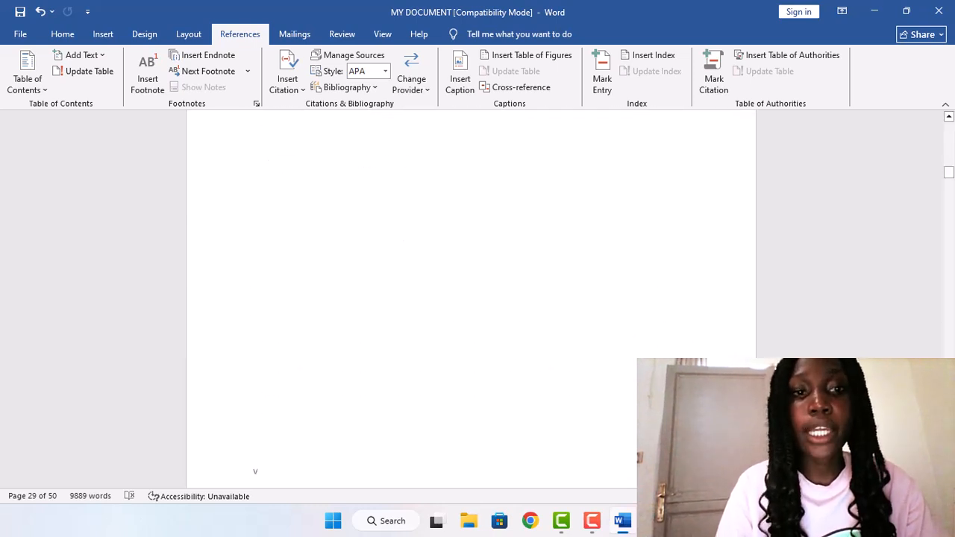
scroll(470, 299, down, 1)
scroll(470, 298, down, 3)
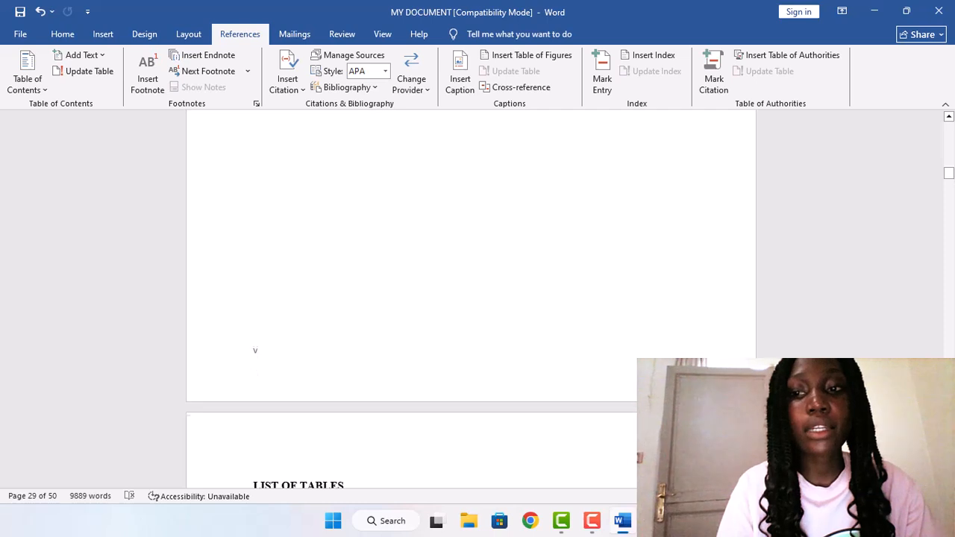
scroll(470, 298, down, 2)
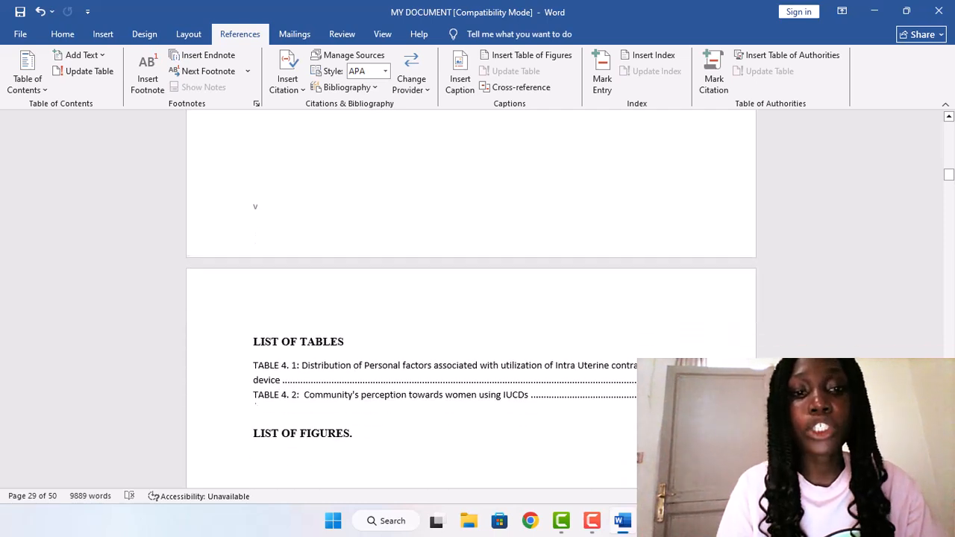
click(374, 441)
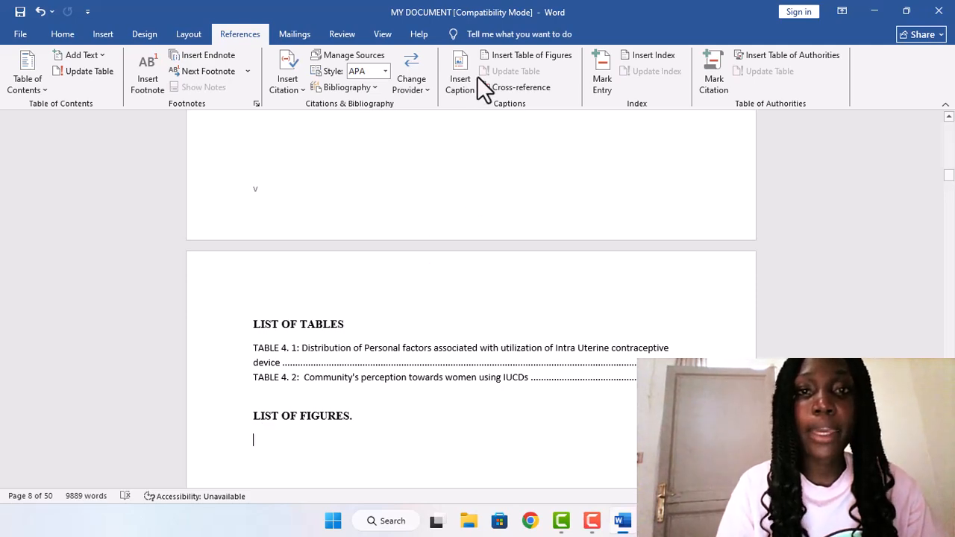
click(498, 55)
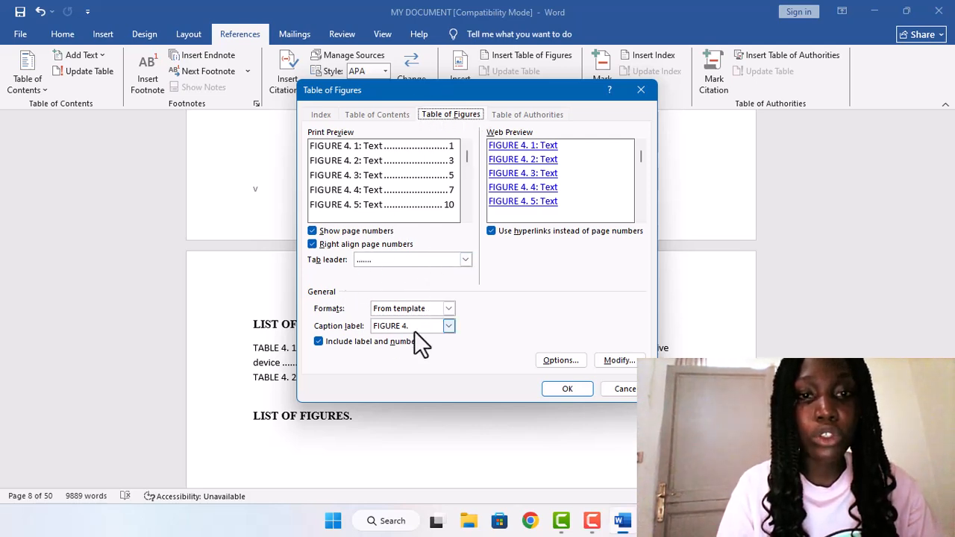
click(559, 393)
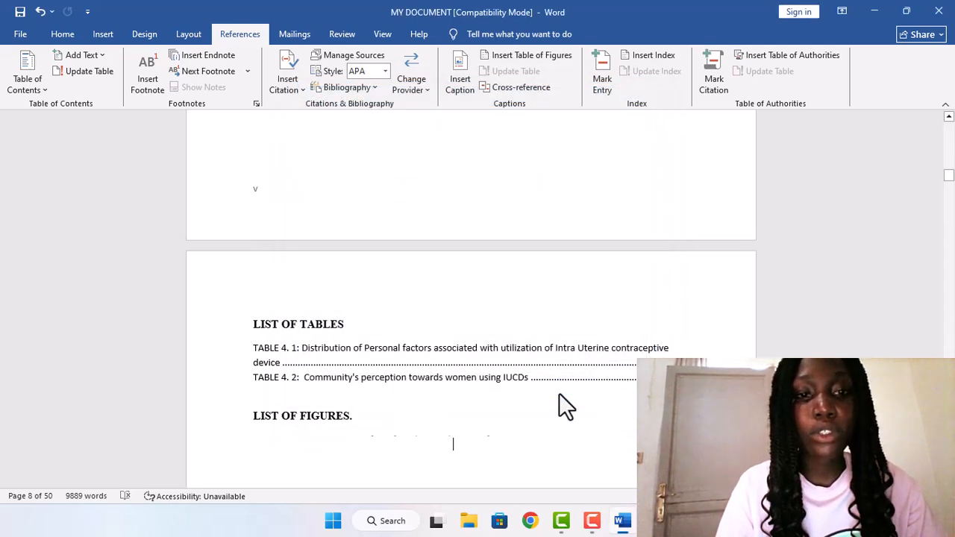